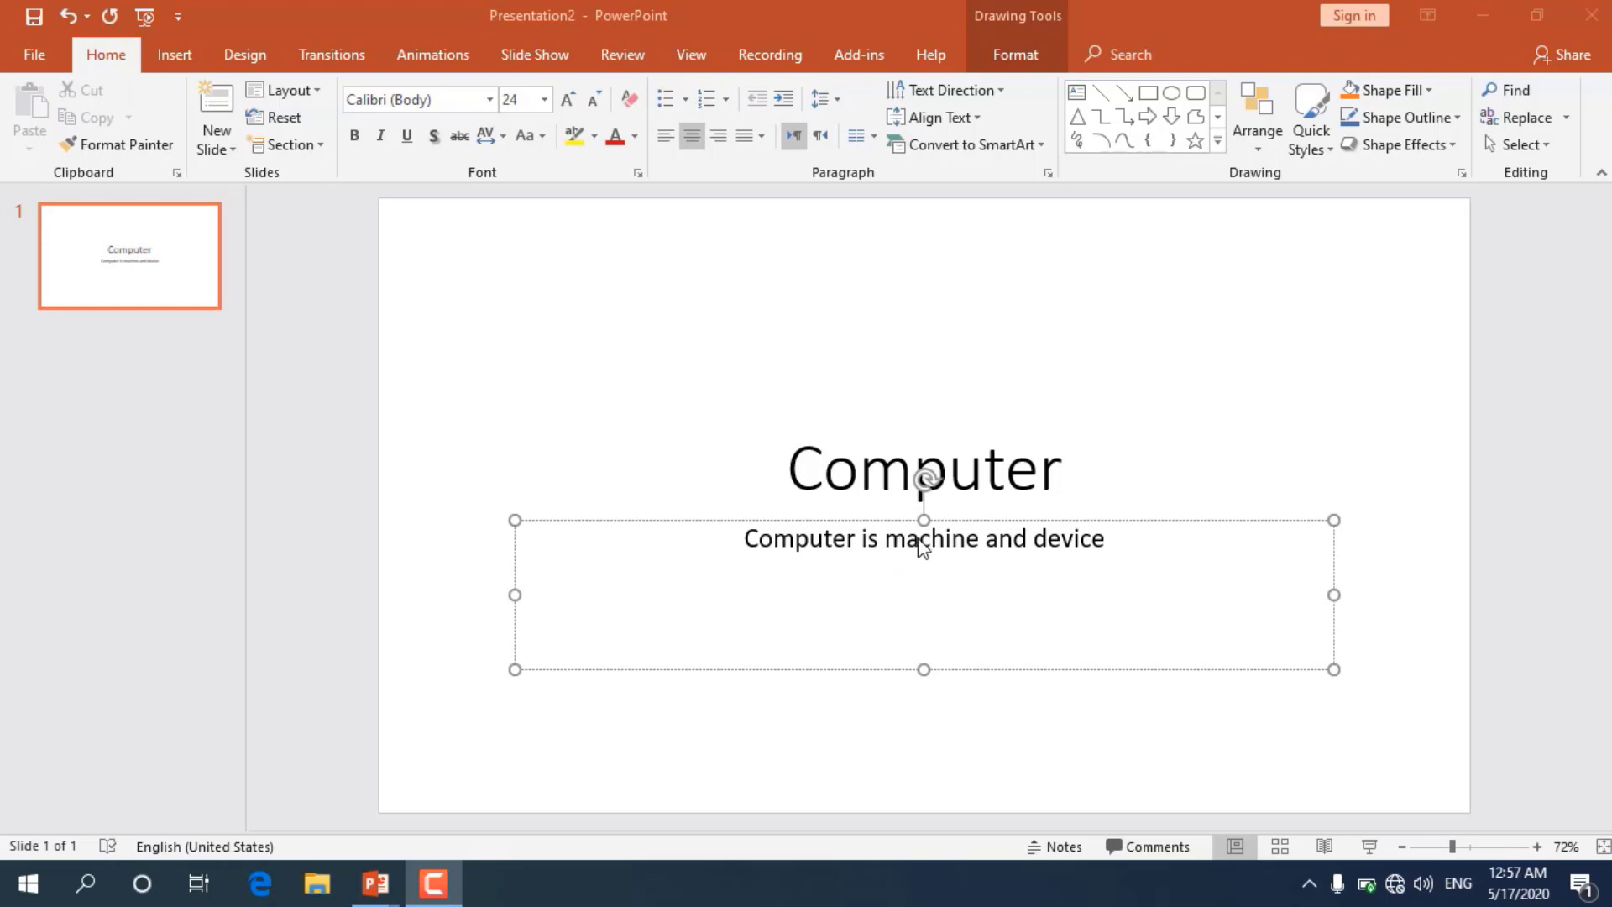
Cut 'Computer' from the subtitle and paste it on line 2, then undo both.
double_click(801, 535)
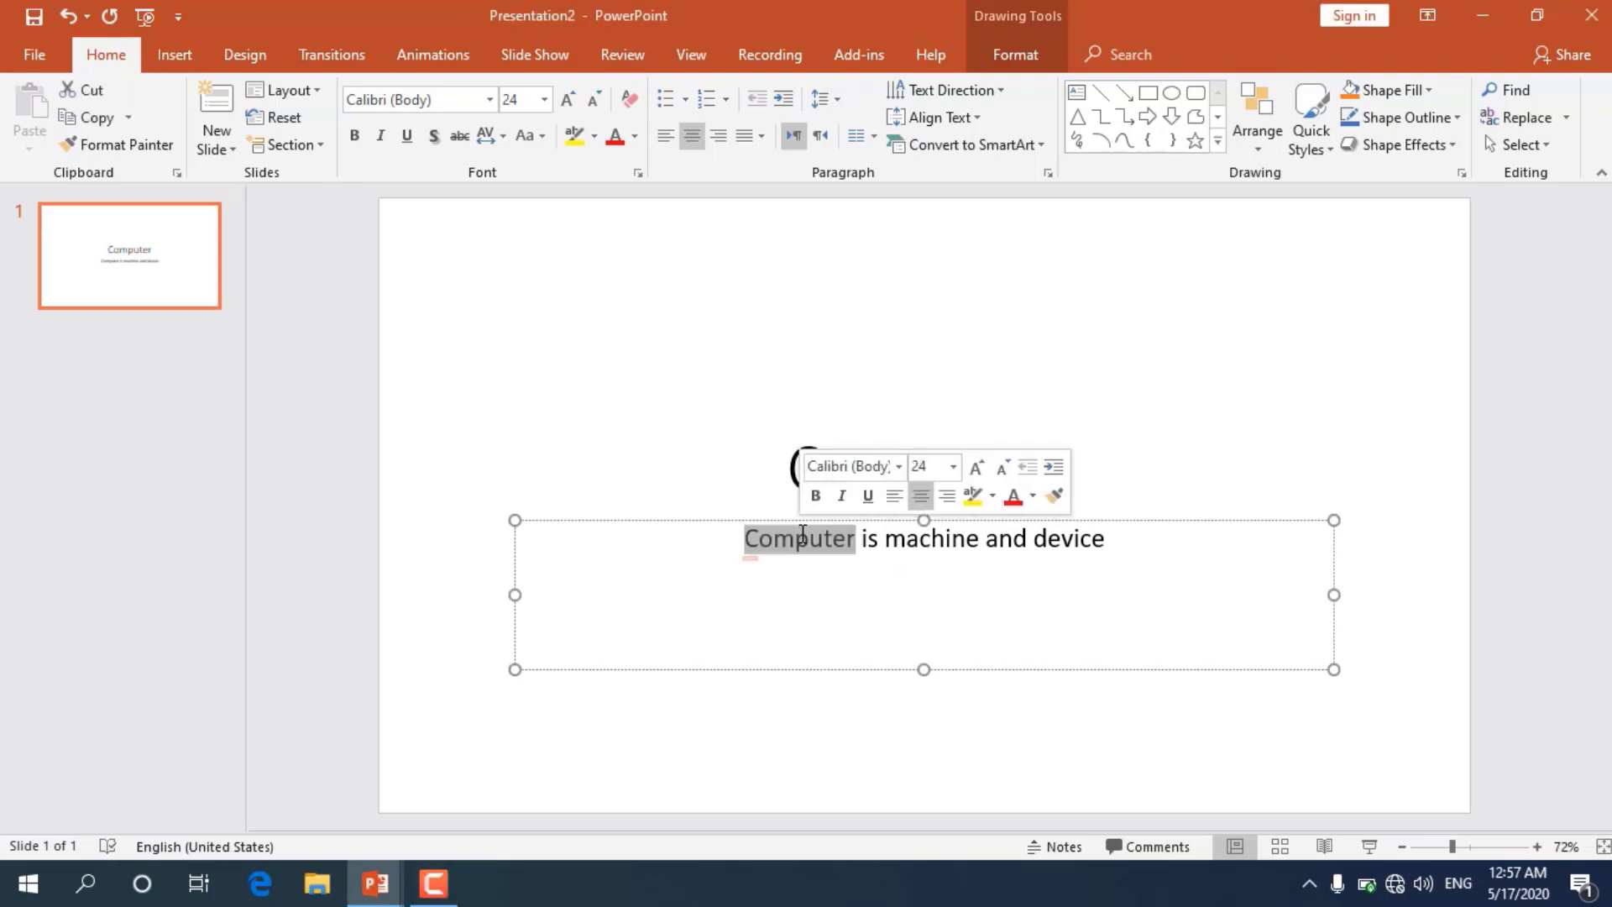
click(93, 90)
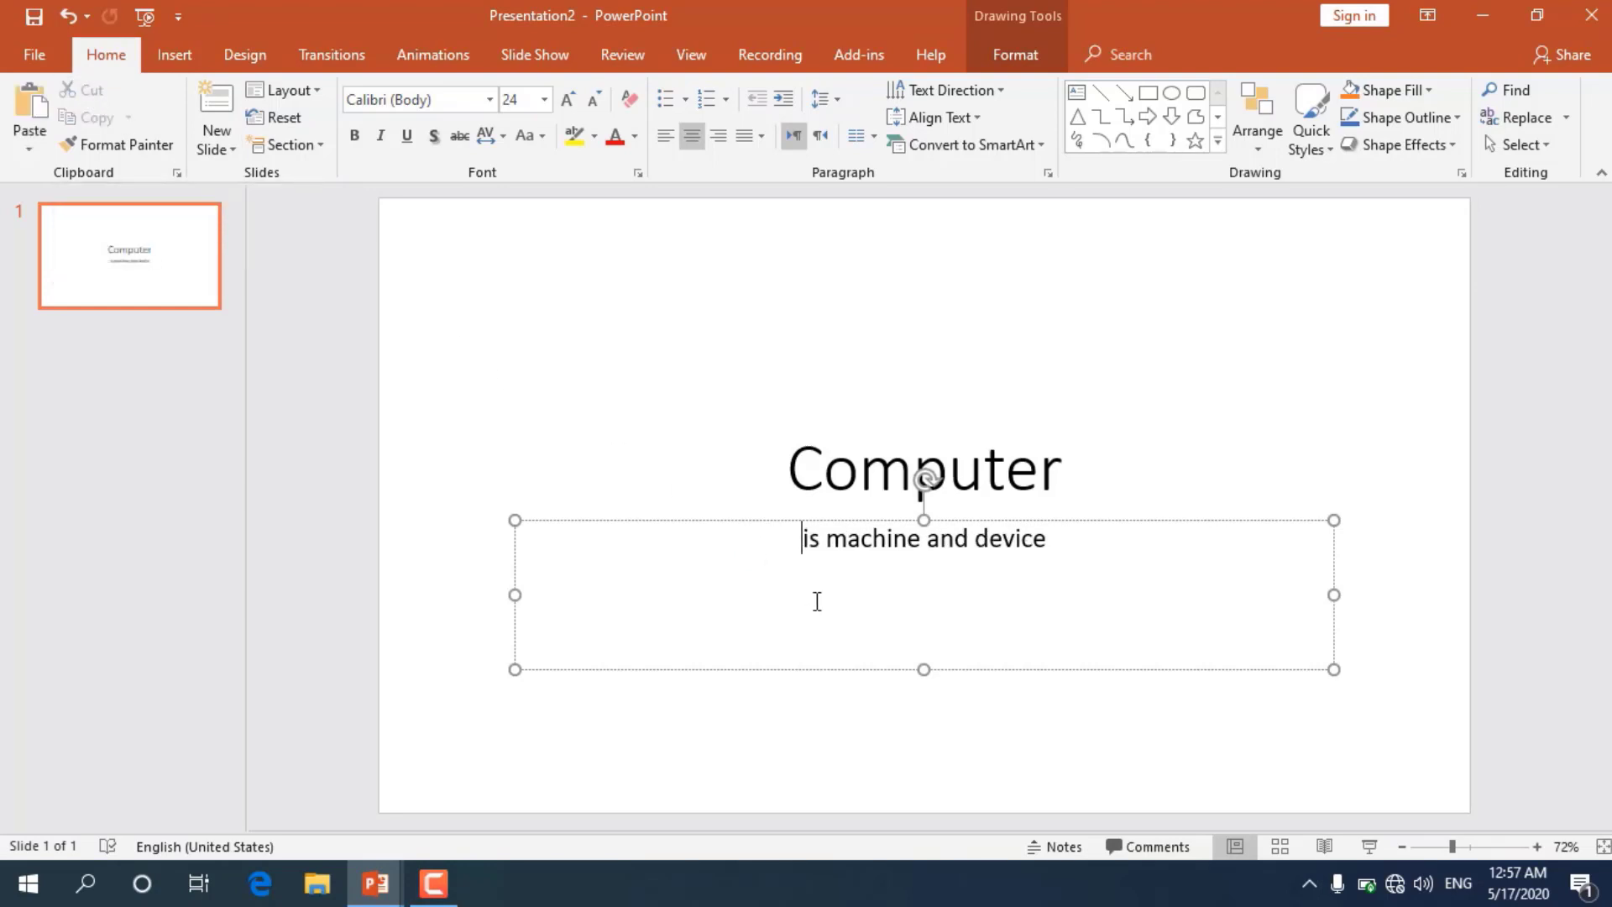
click(1114, 639)
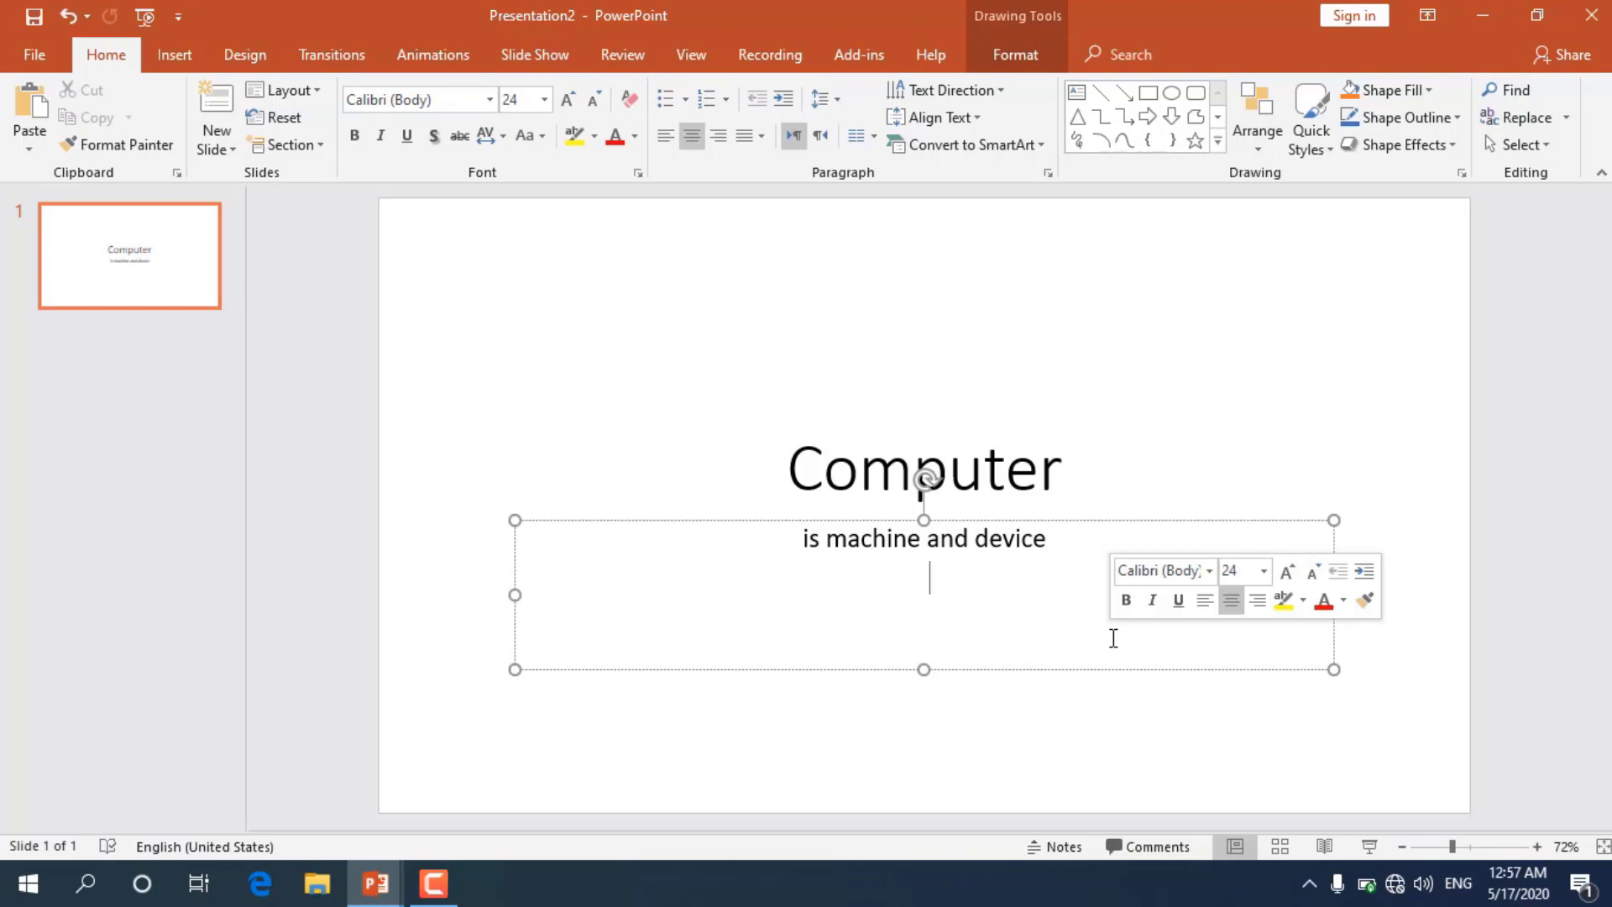
click(22, 104)
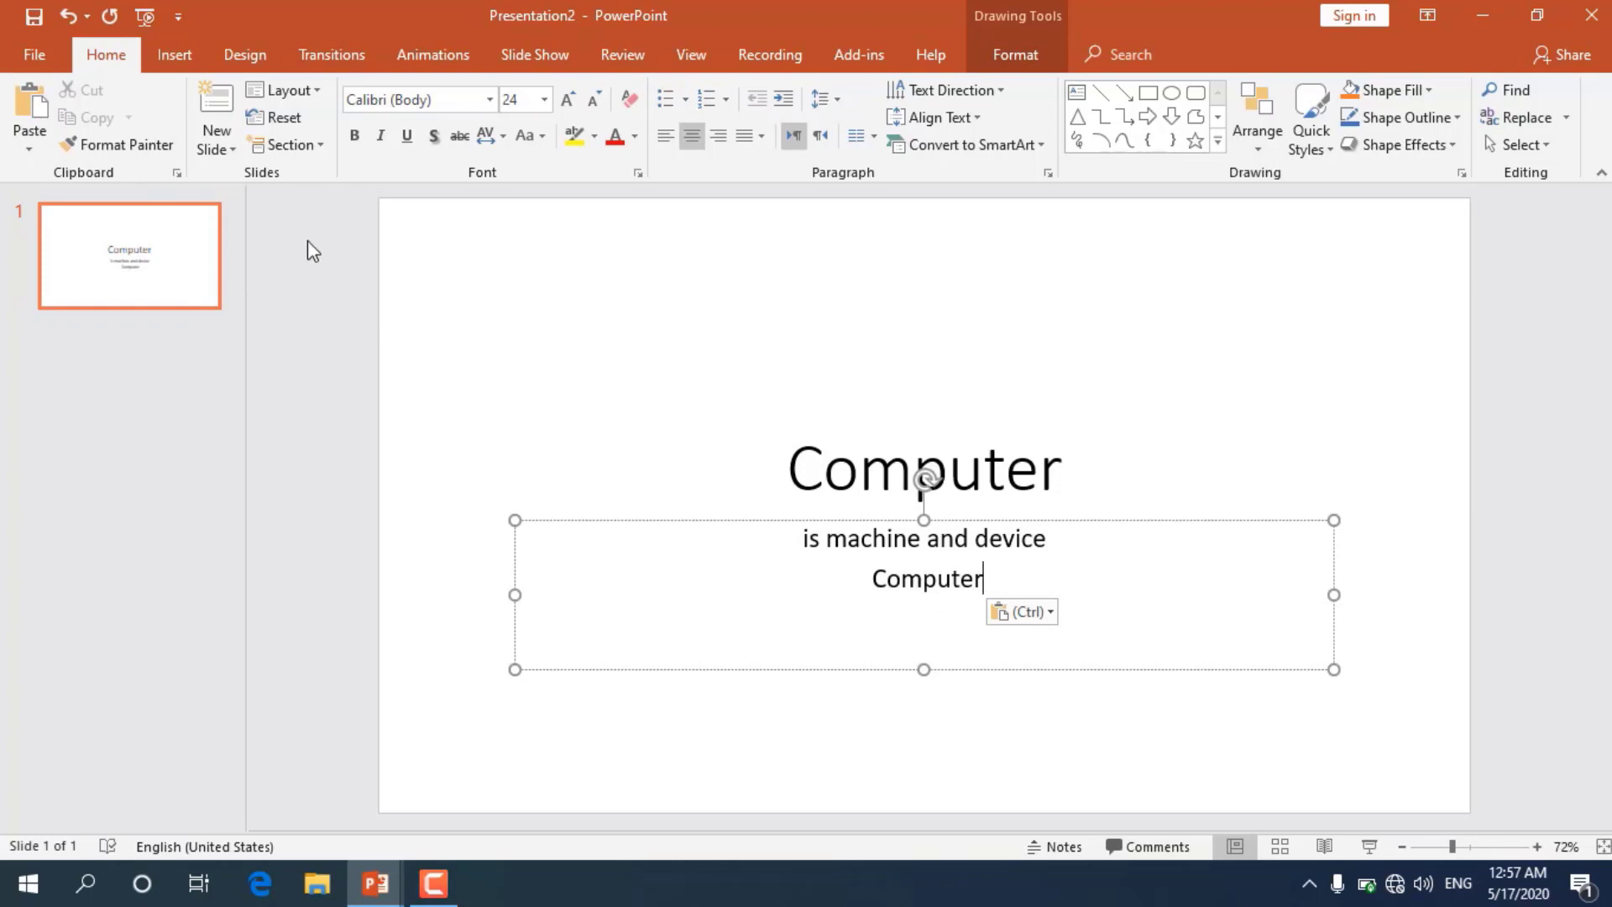
click(67, 19)
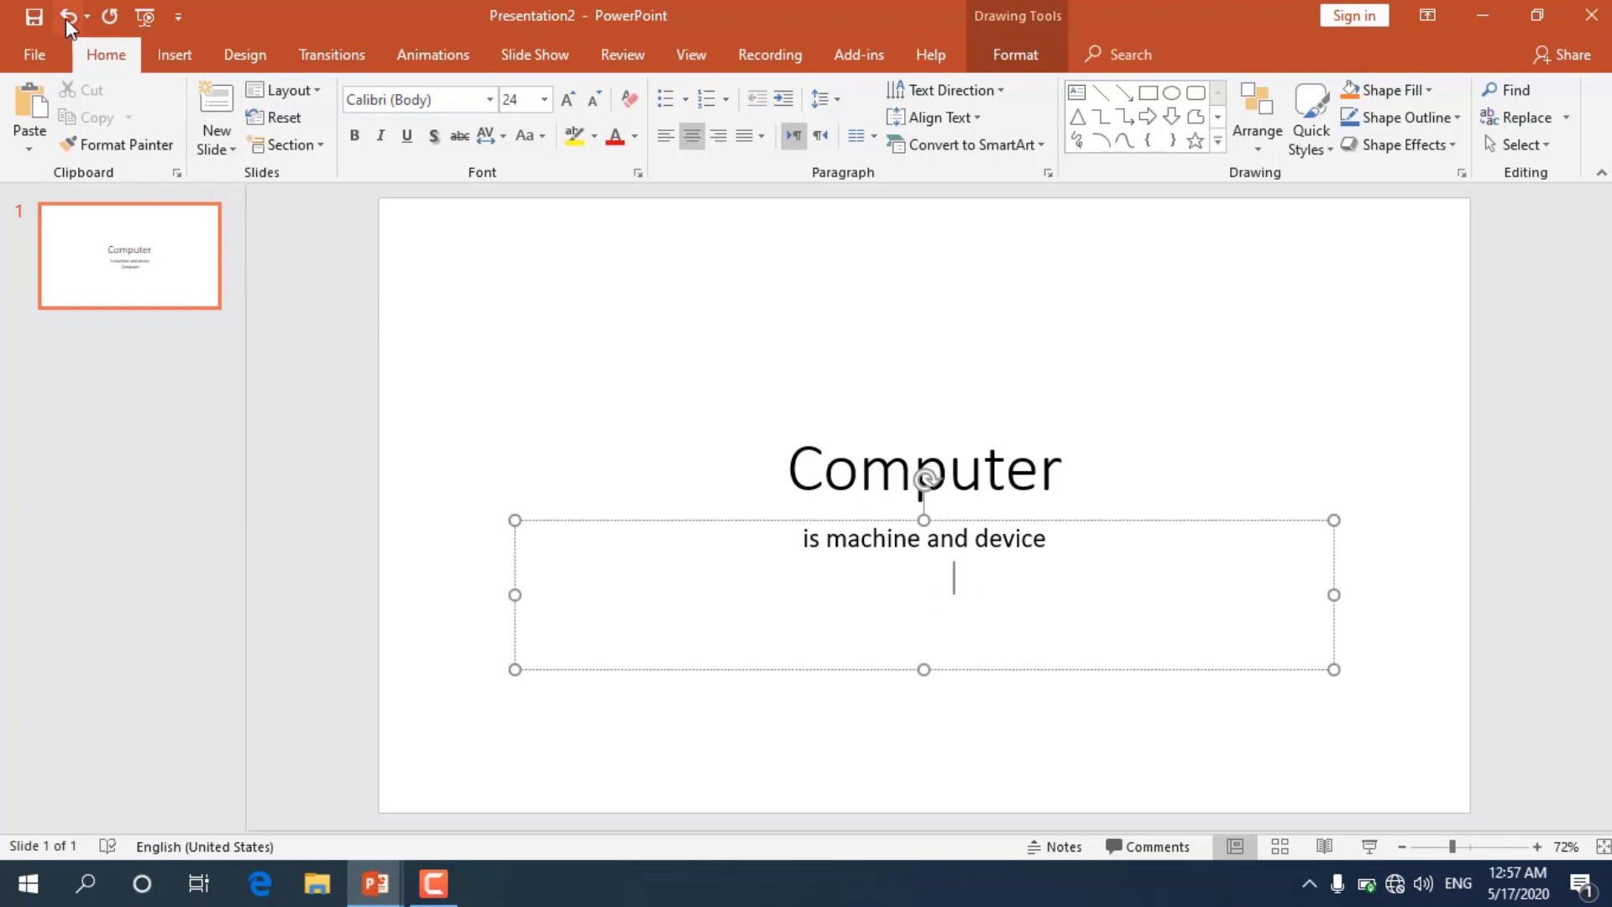
click(68, 18)
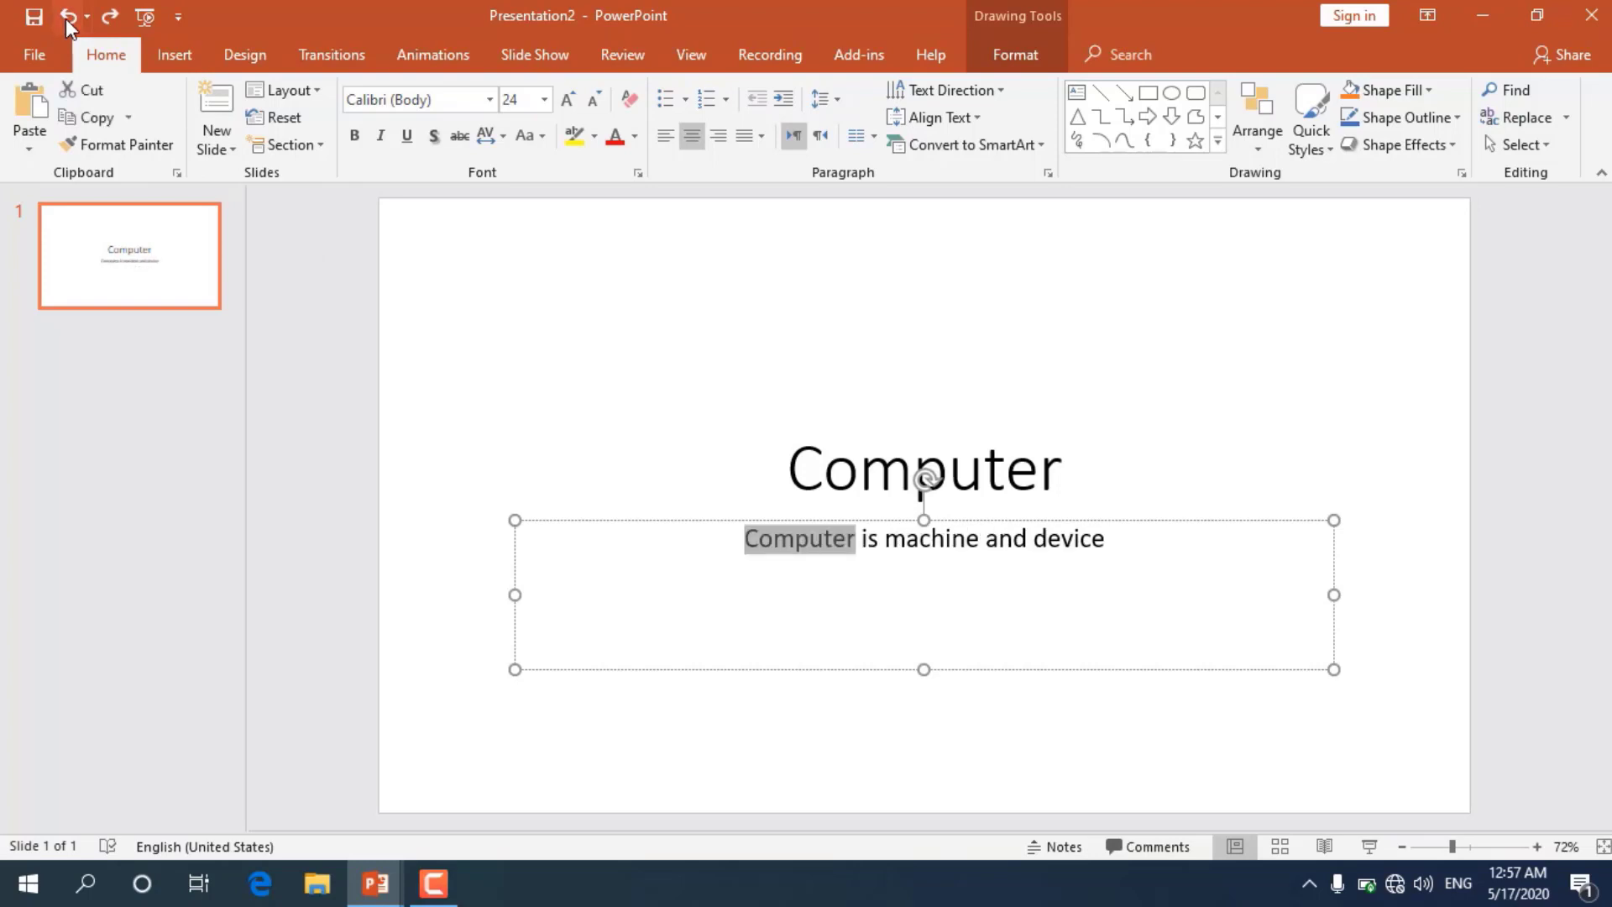
Copy 'Computer' and paste it onto the empty second subtitle line.
click(106, 117)
click(1134, 609)
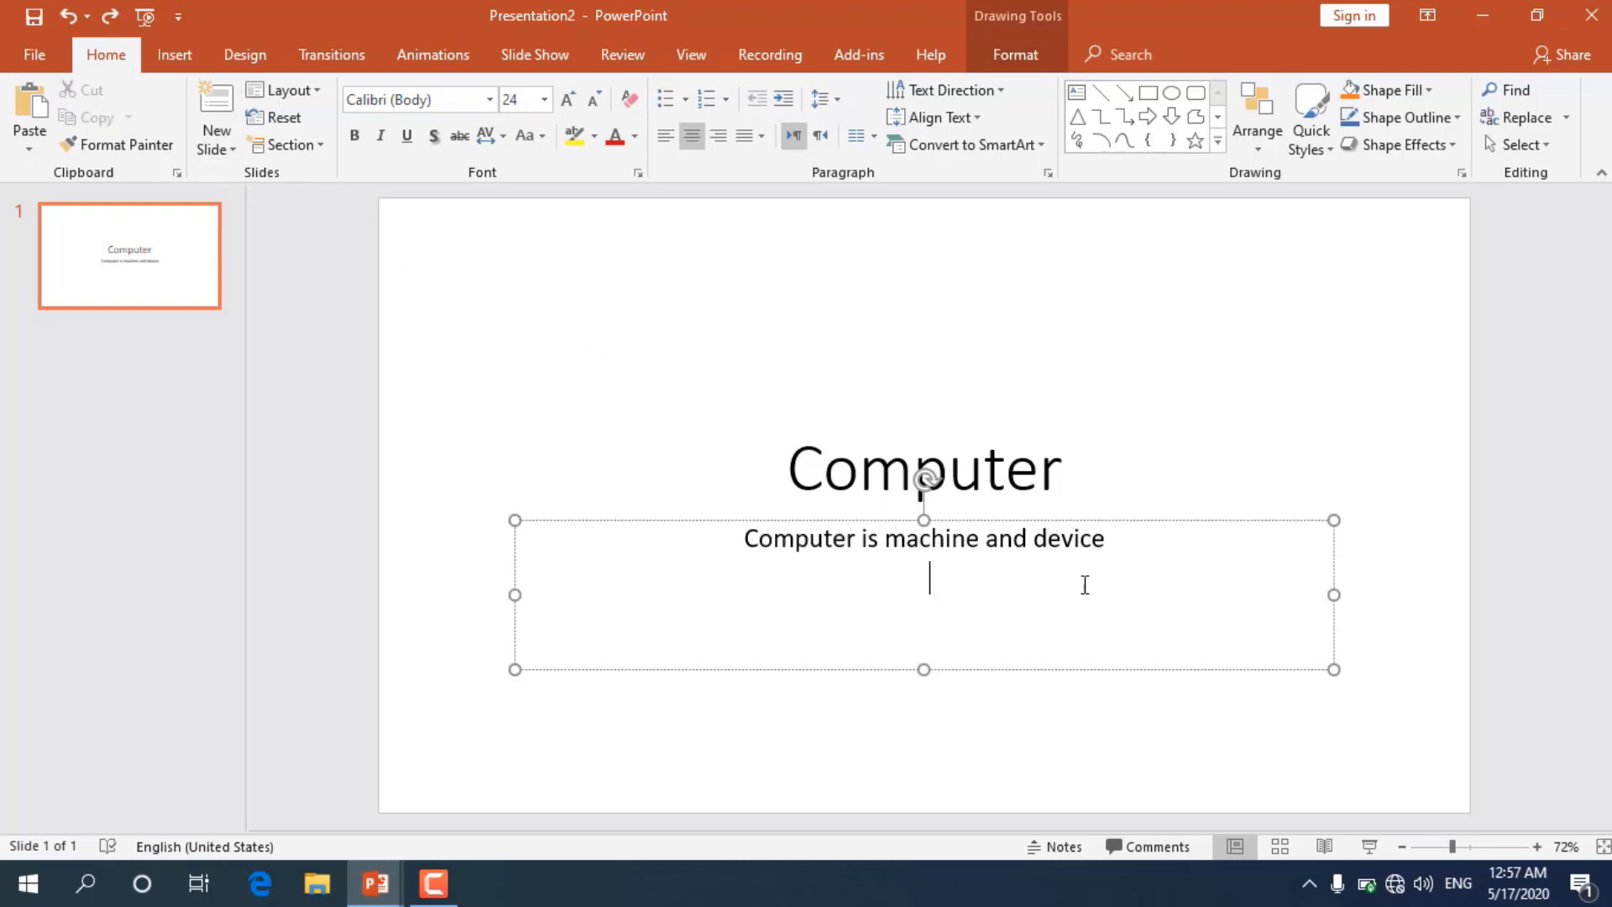
click(13, 120)
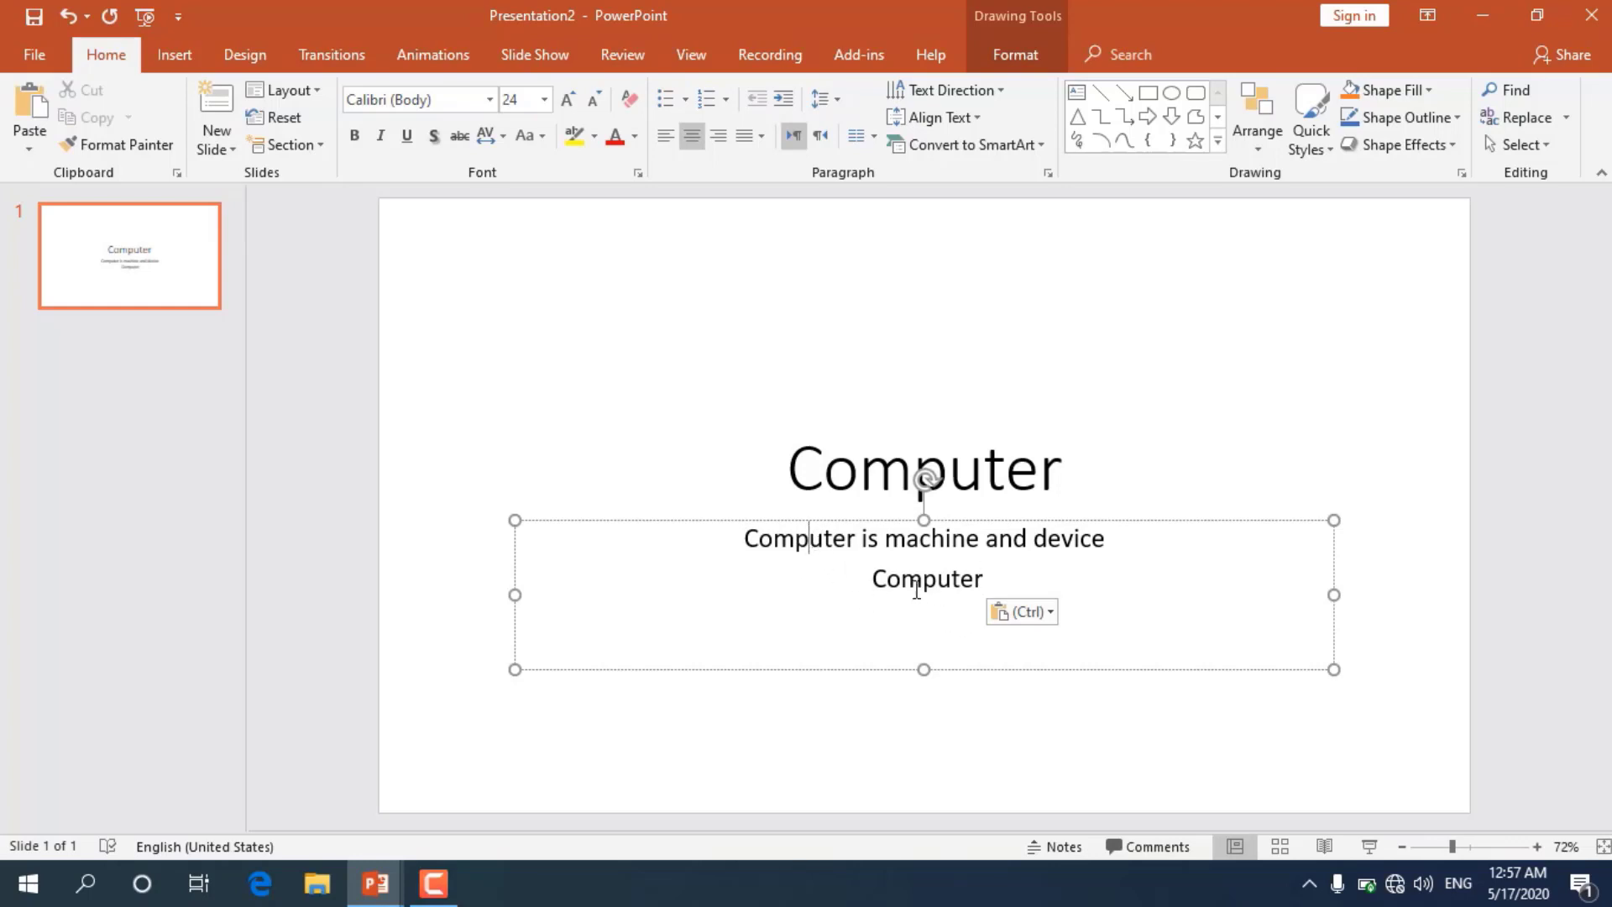
click(823, 539)
click(447, 899)
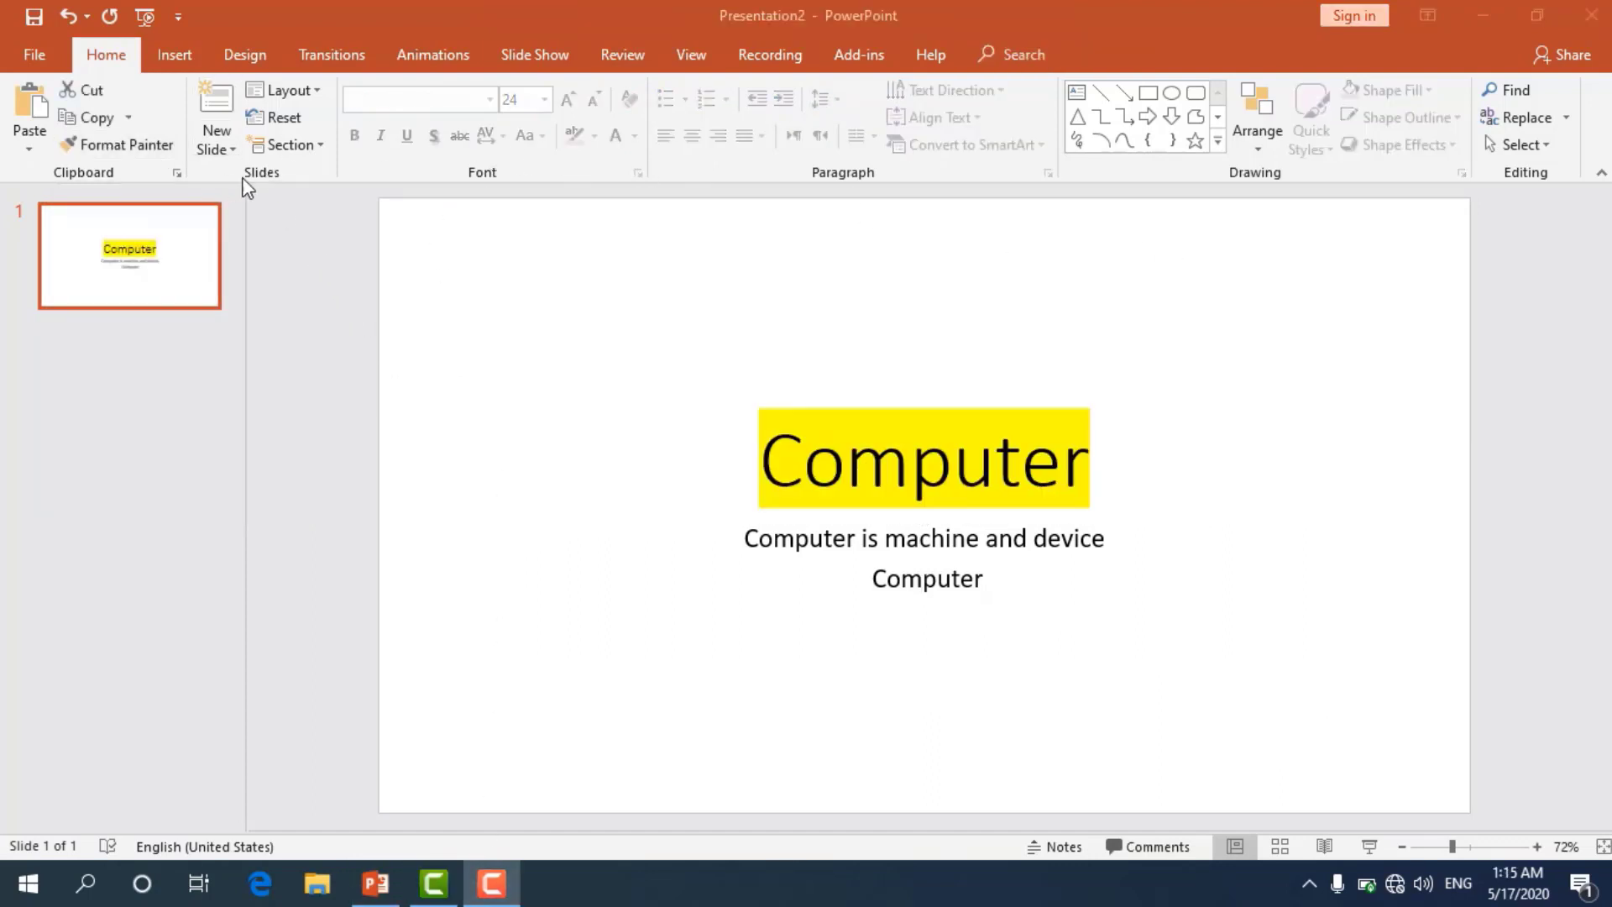
Insert two new slides after the title slide and give slide 3 the Comparison layout.
click(220, 103)
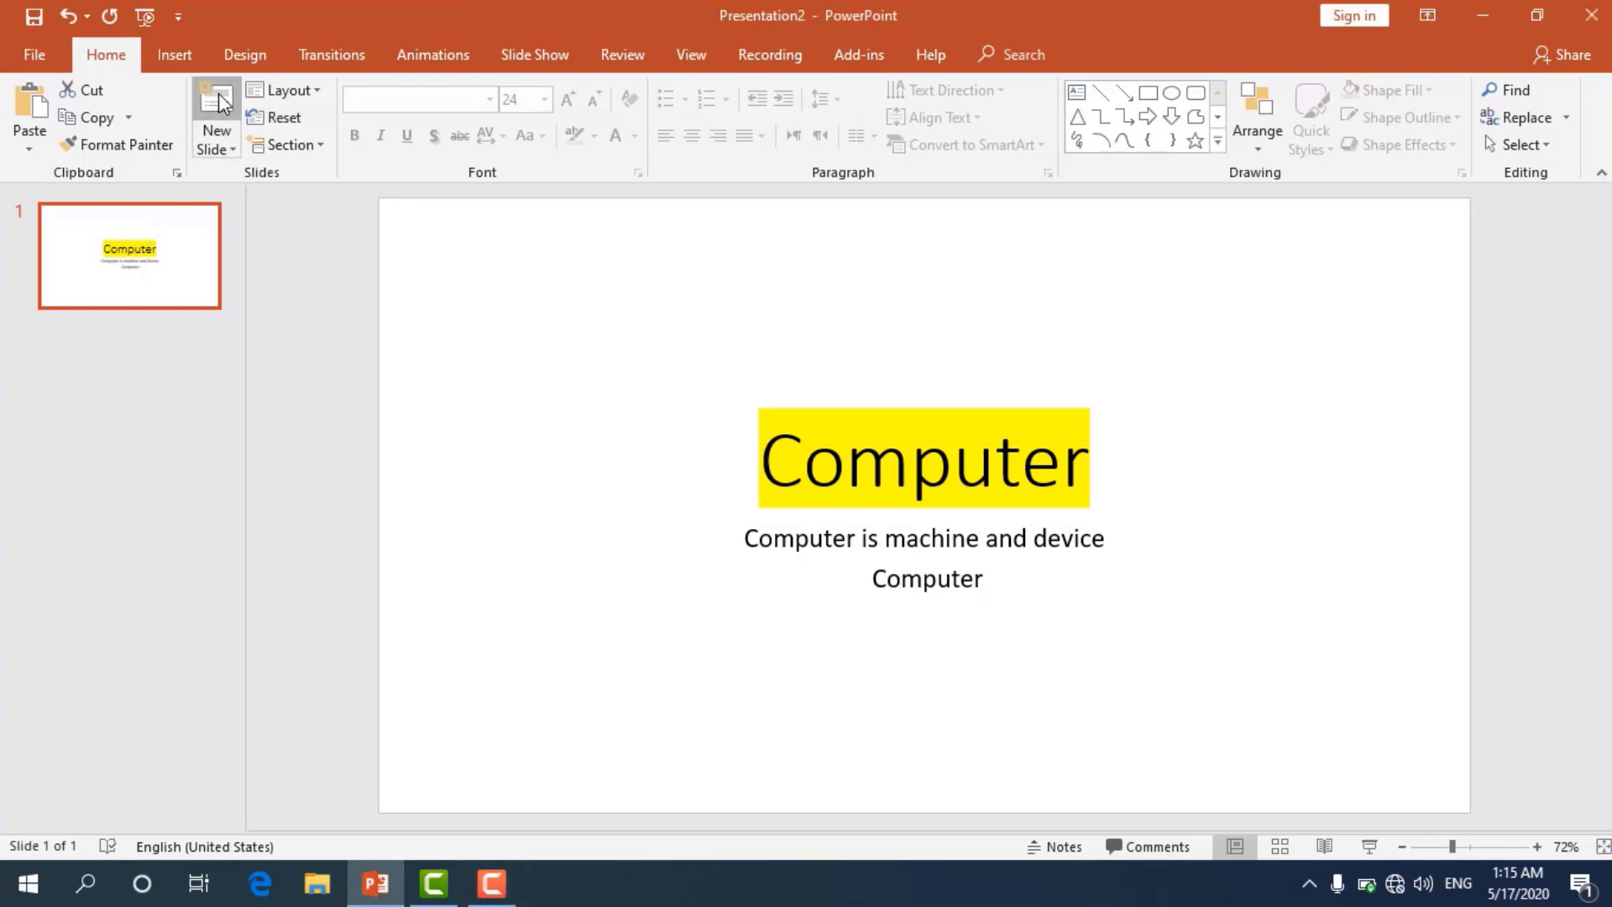
click(220, 103)
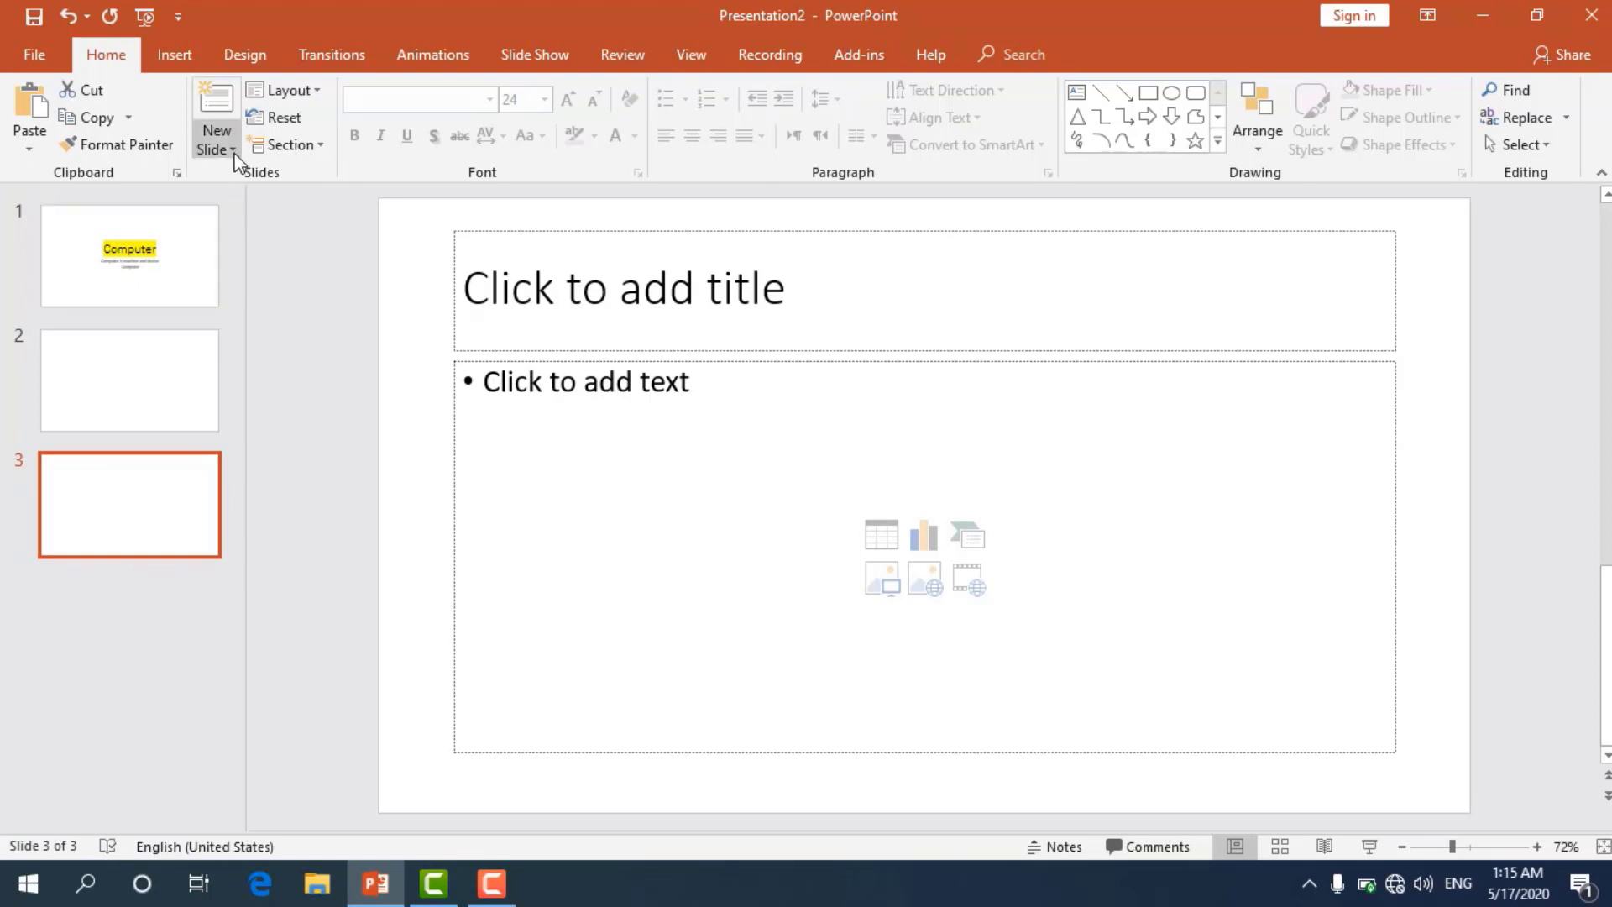
click(229, 151)
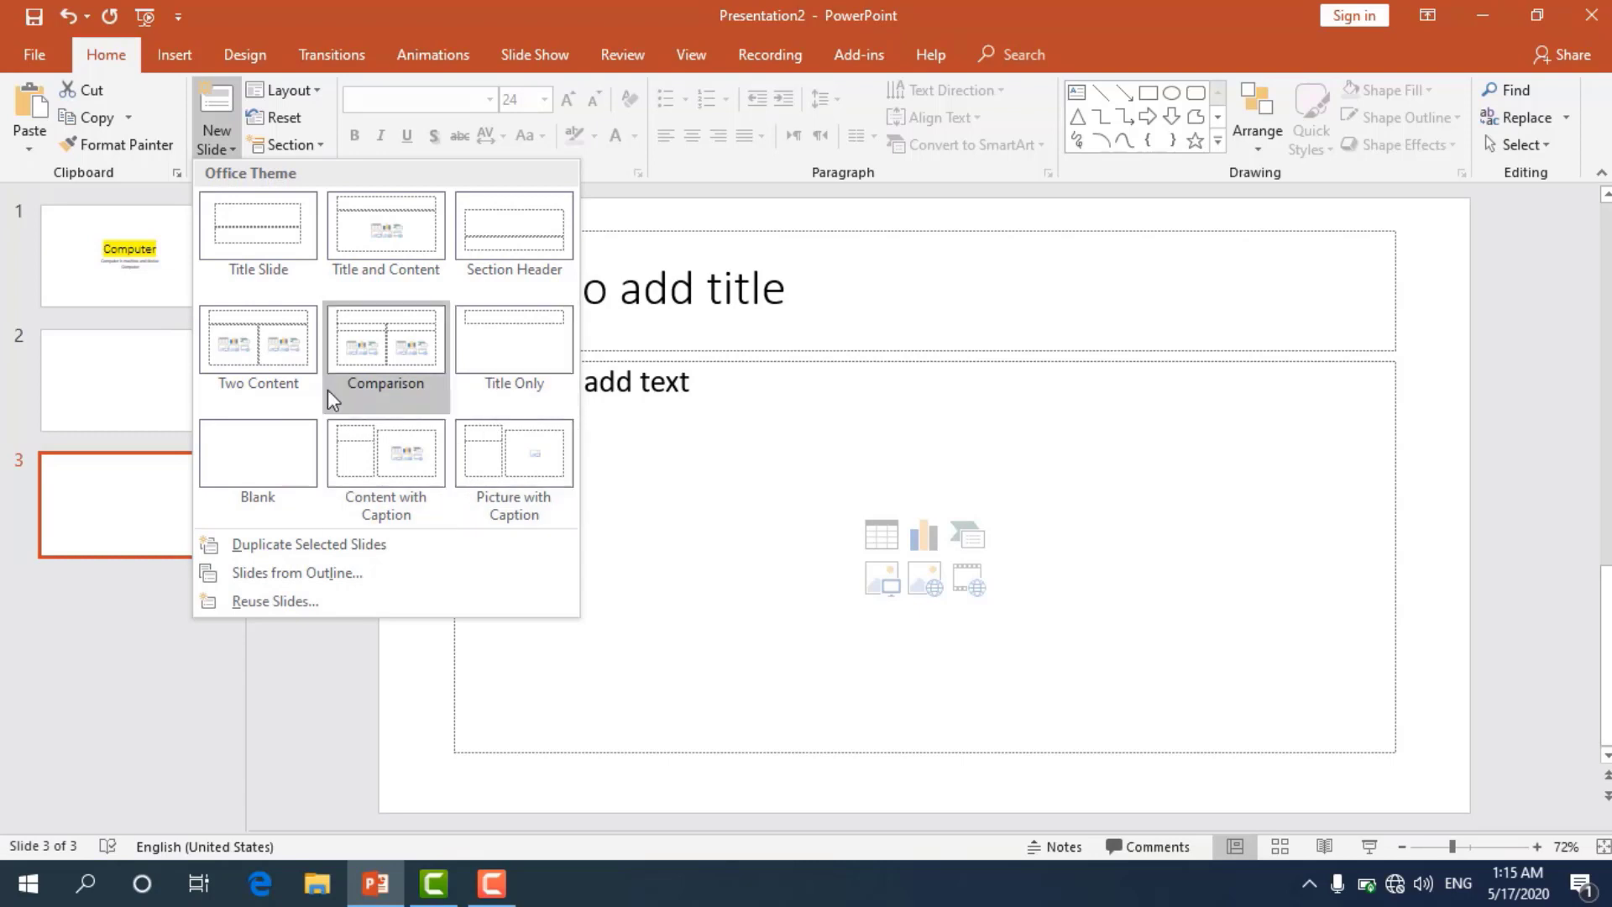
click(320, 91)
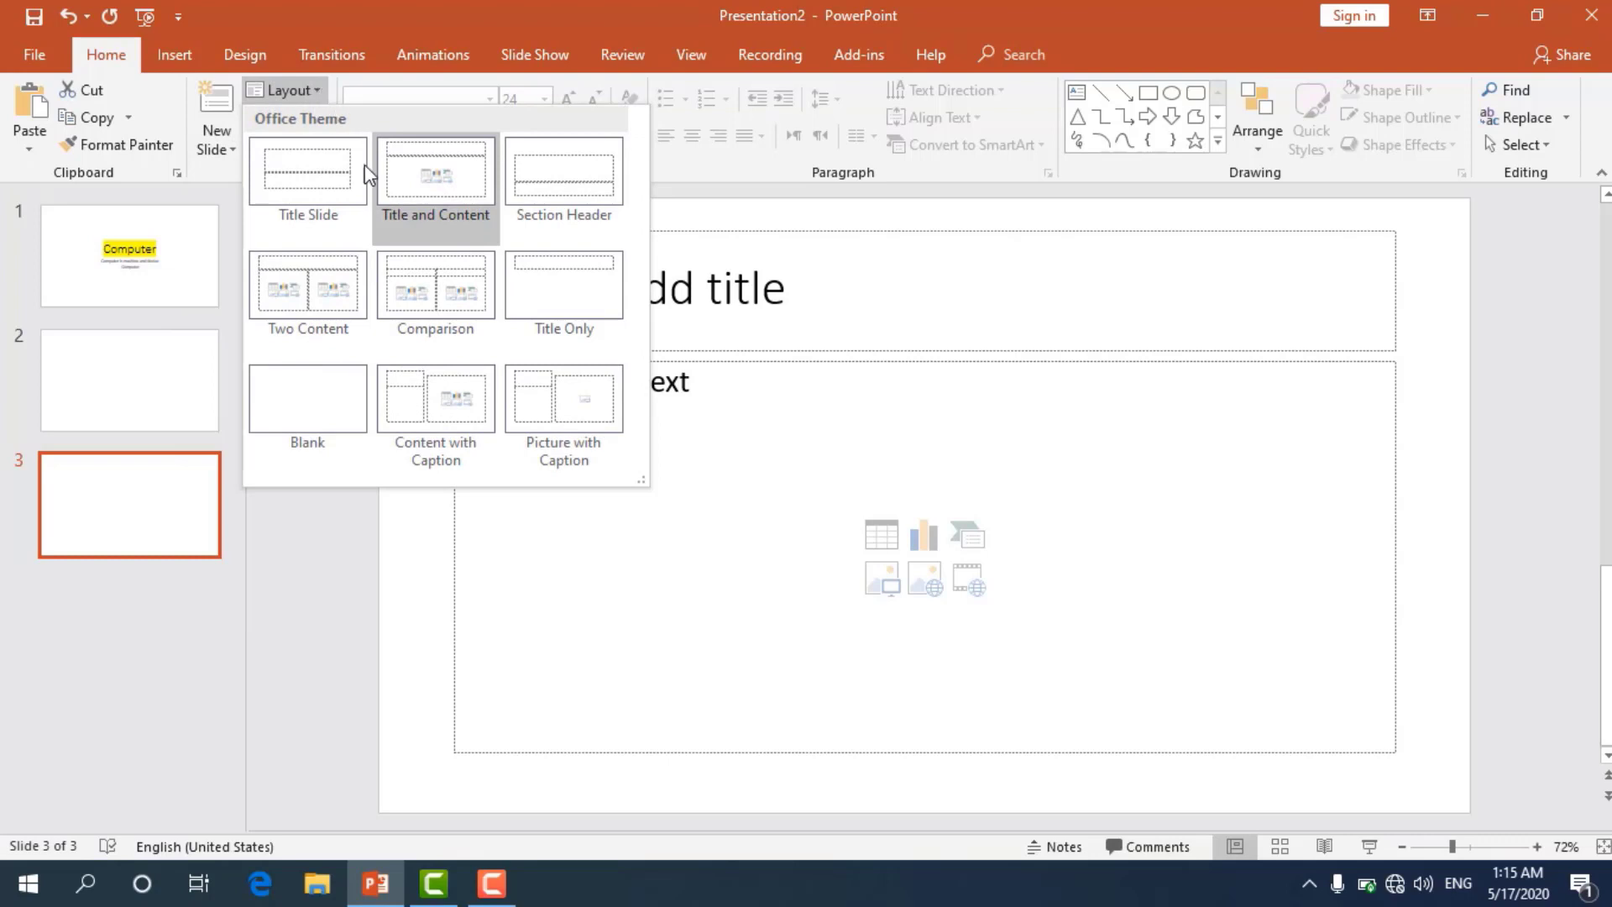
click(424, 276)
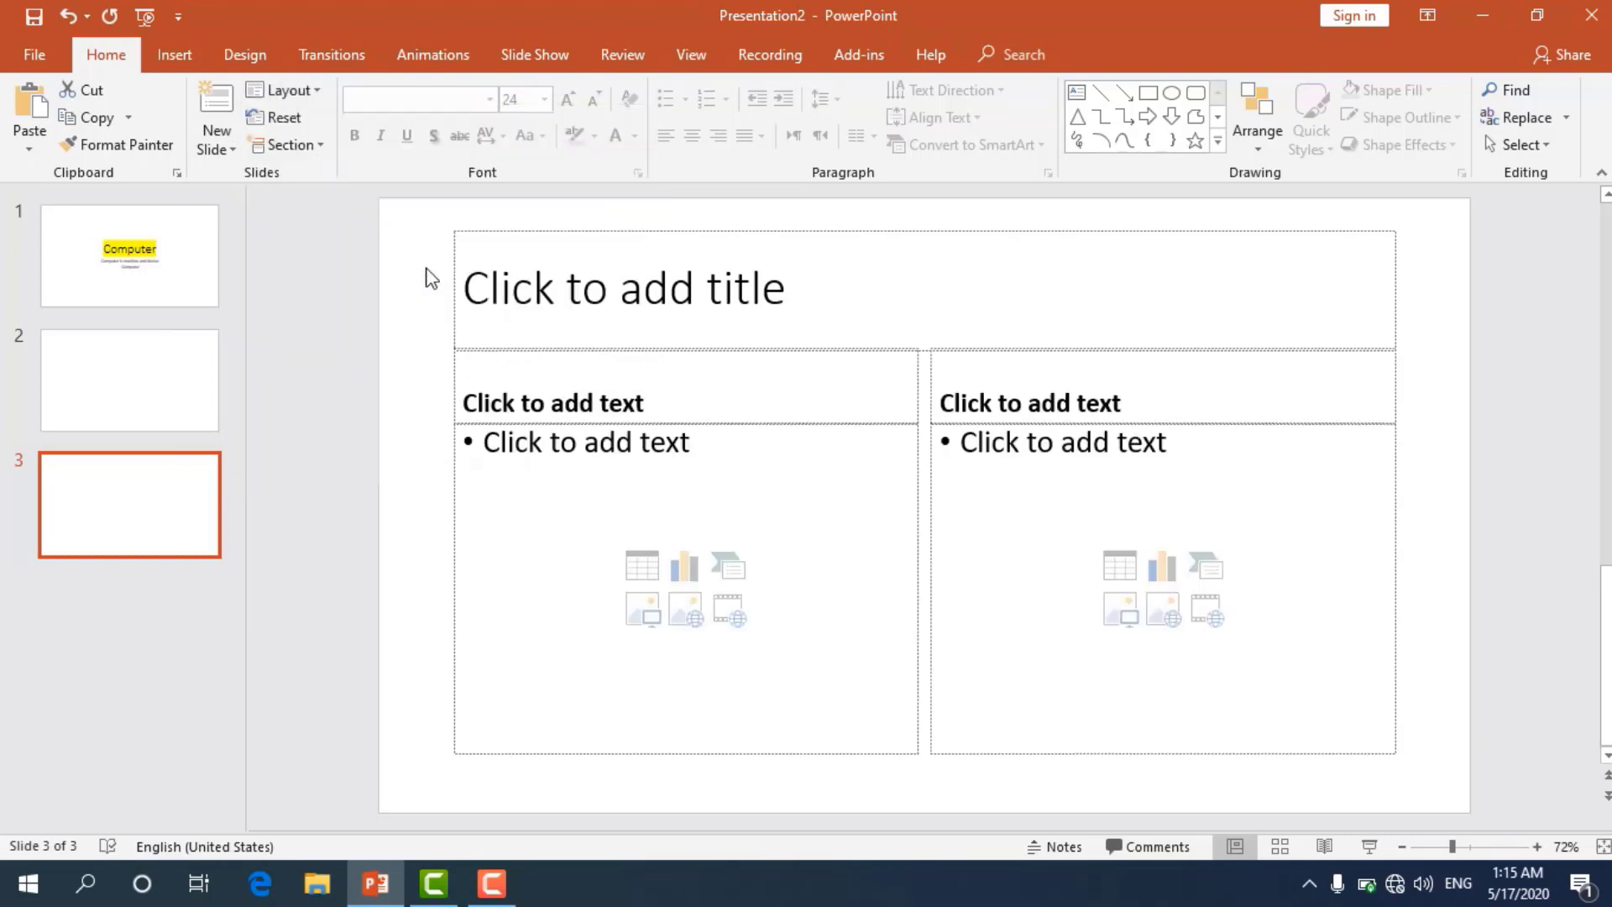
Paste 'Computer' as slide 3's title and enter 'hardware' in the left heading.
click(587, 306)
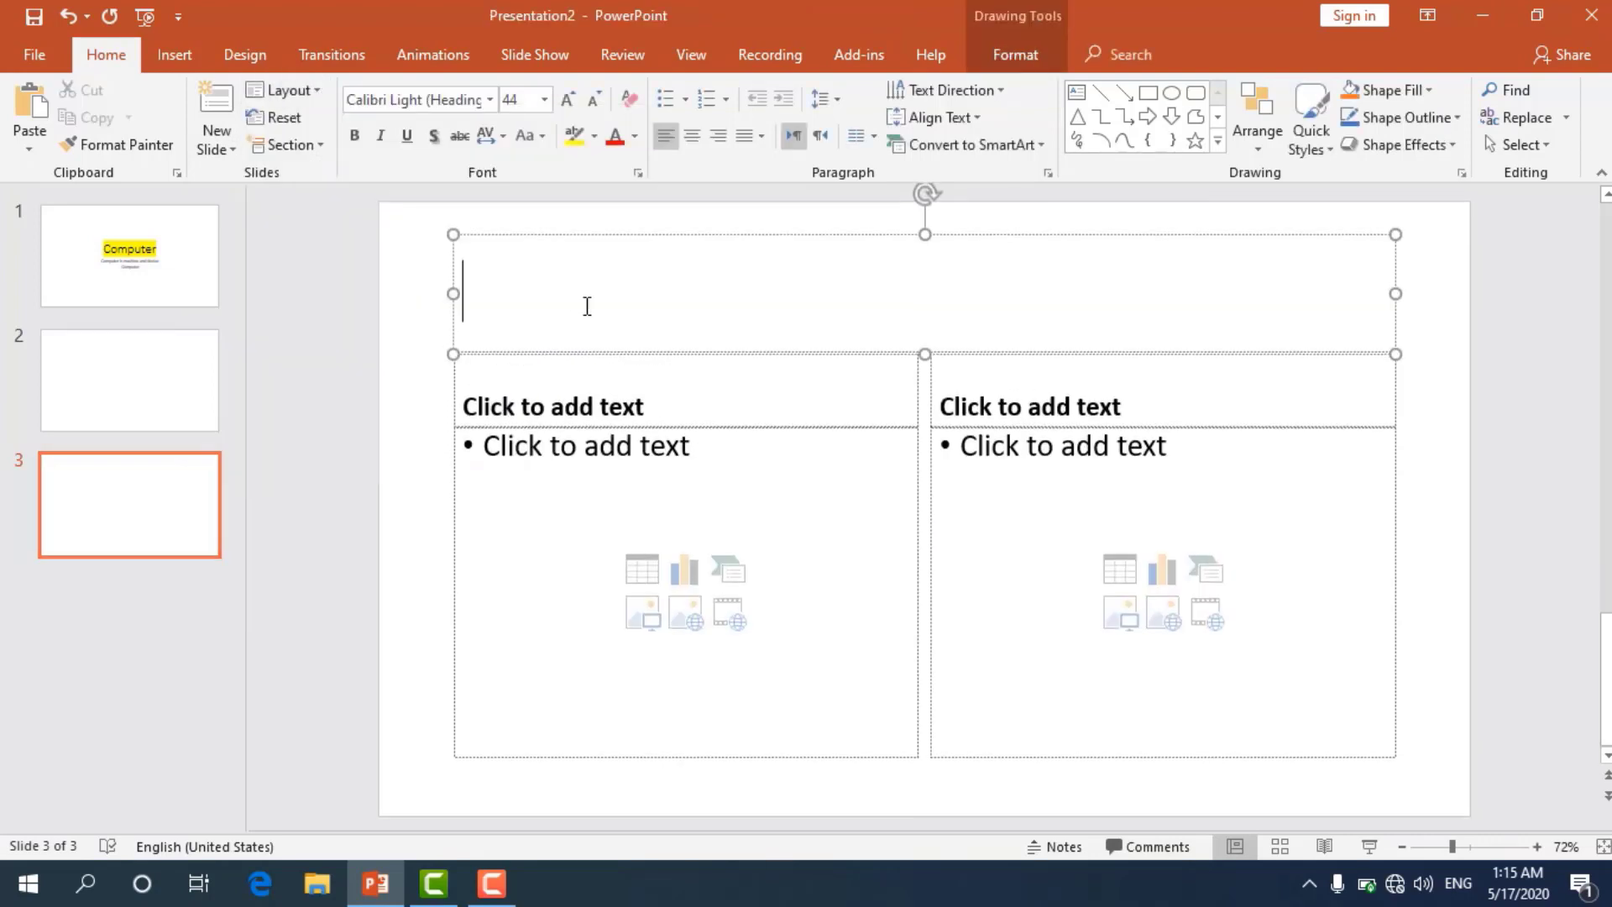
text(Computer)
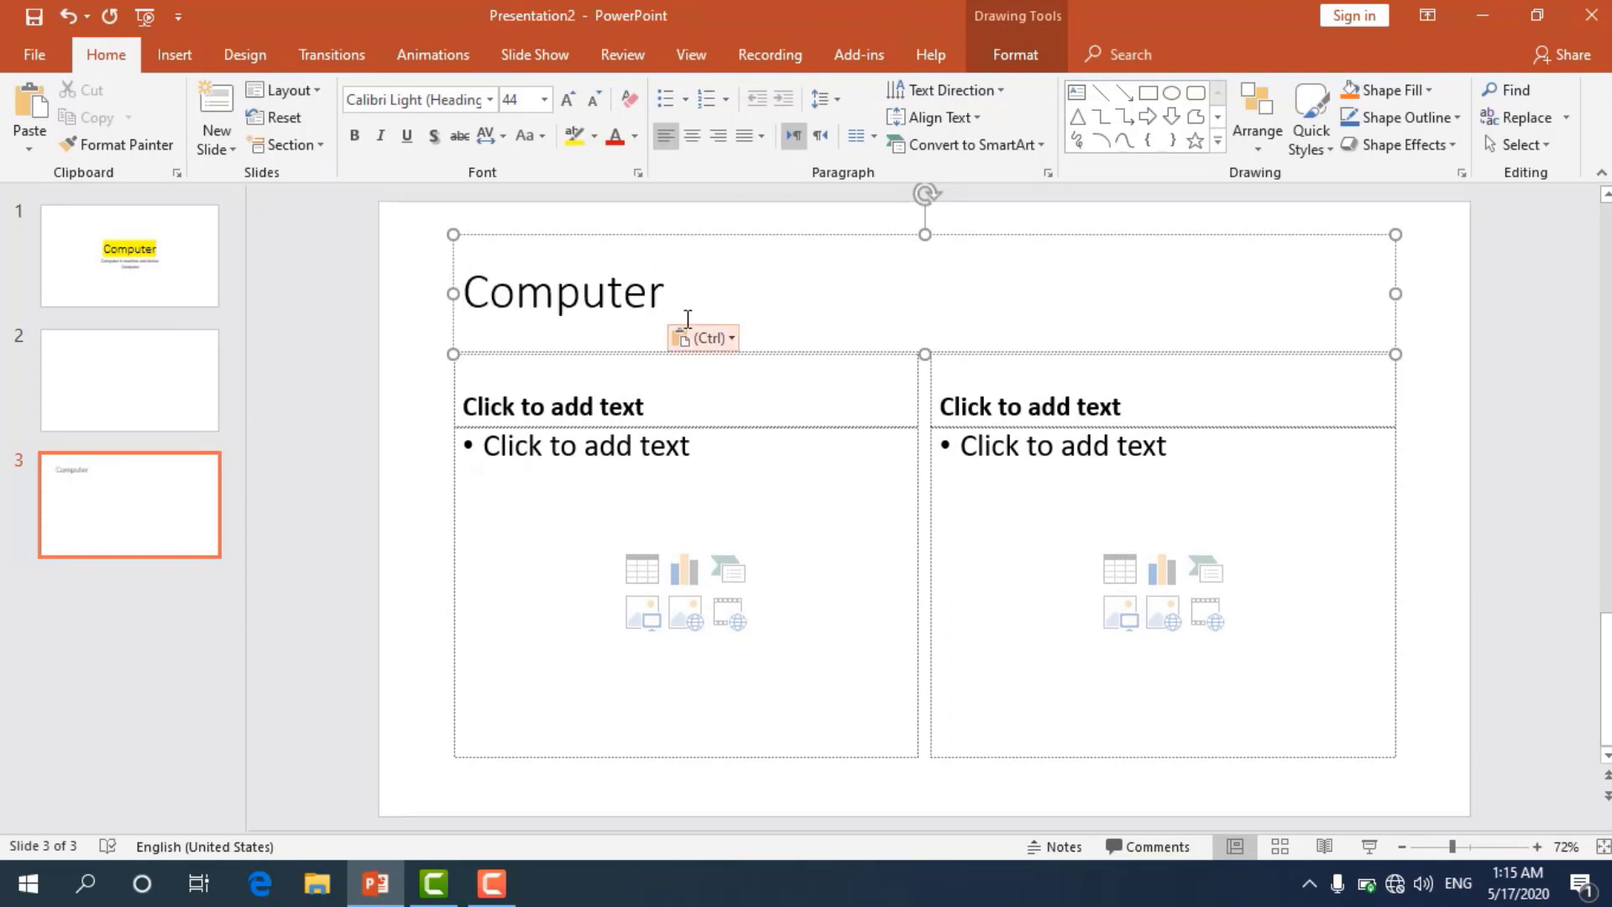
click(643, 403)
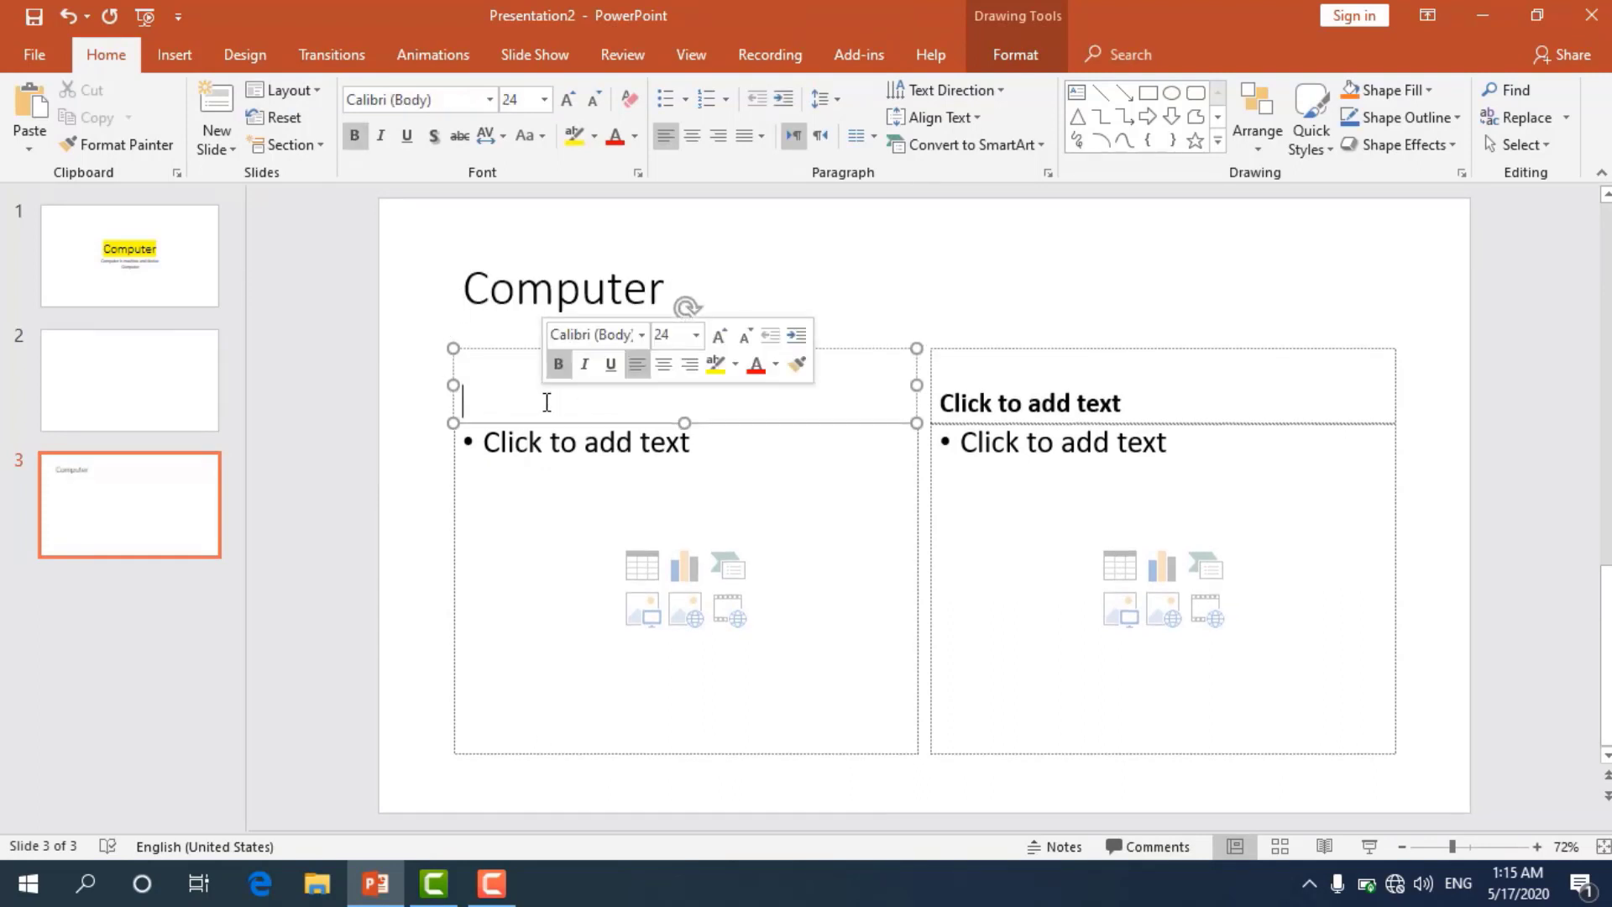
text(har)
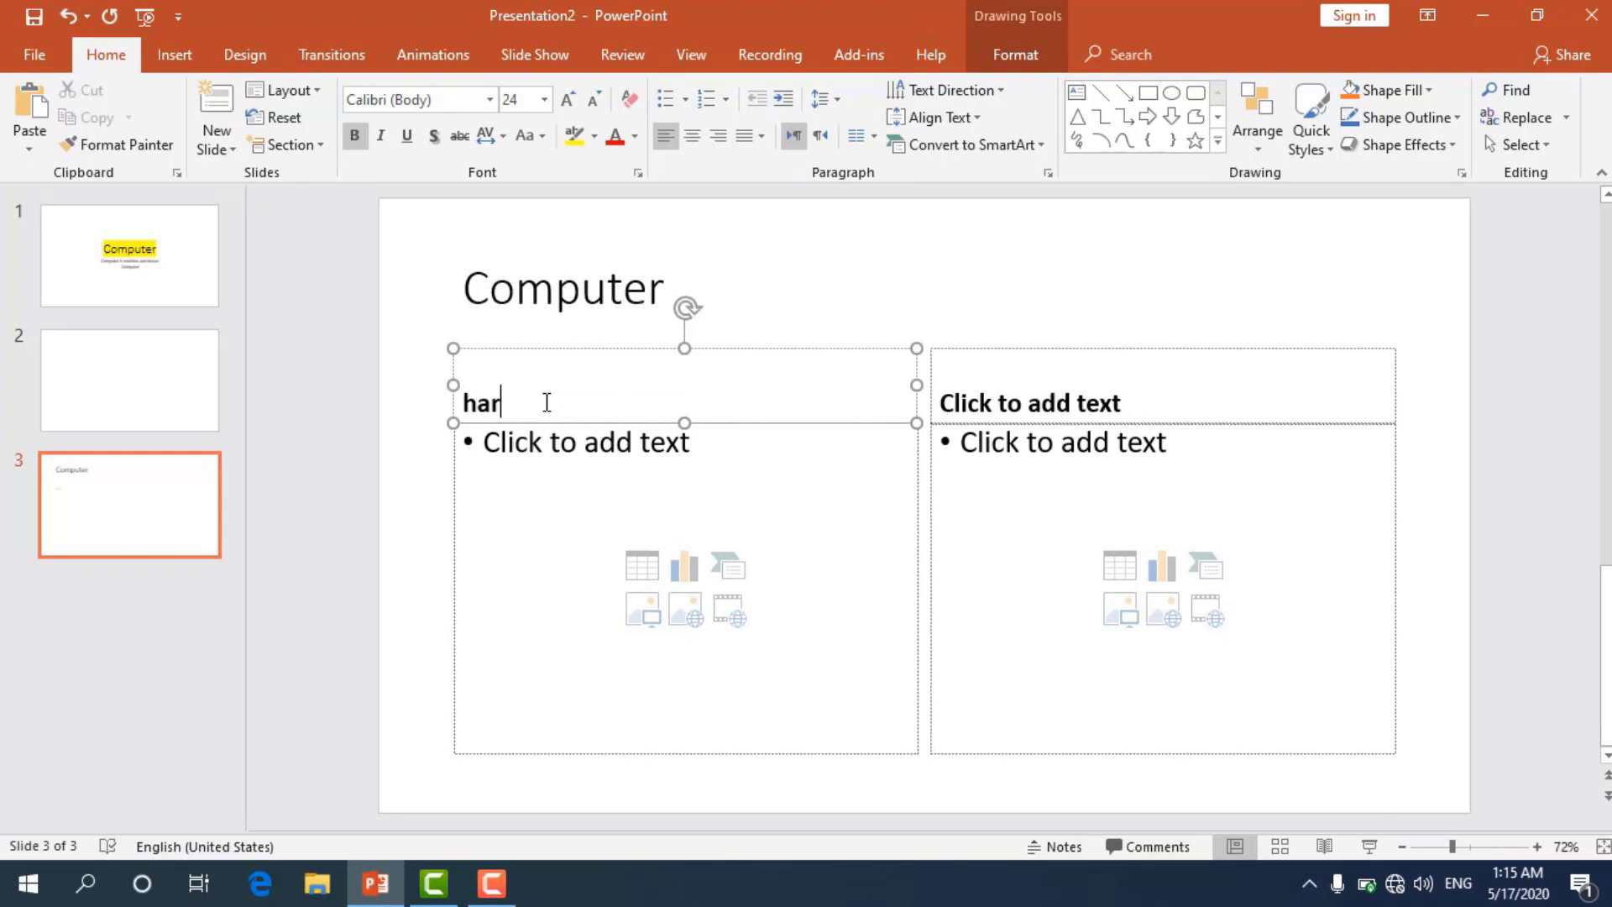
text(d)
text(ware)
Enter 'software' in the right heading, correcting the 'softwear' typo.
click(1045, 403)
text(so)
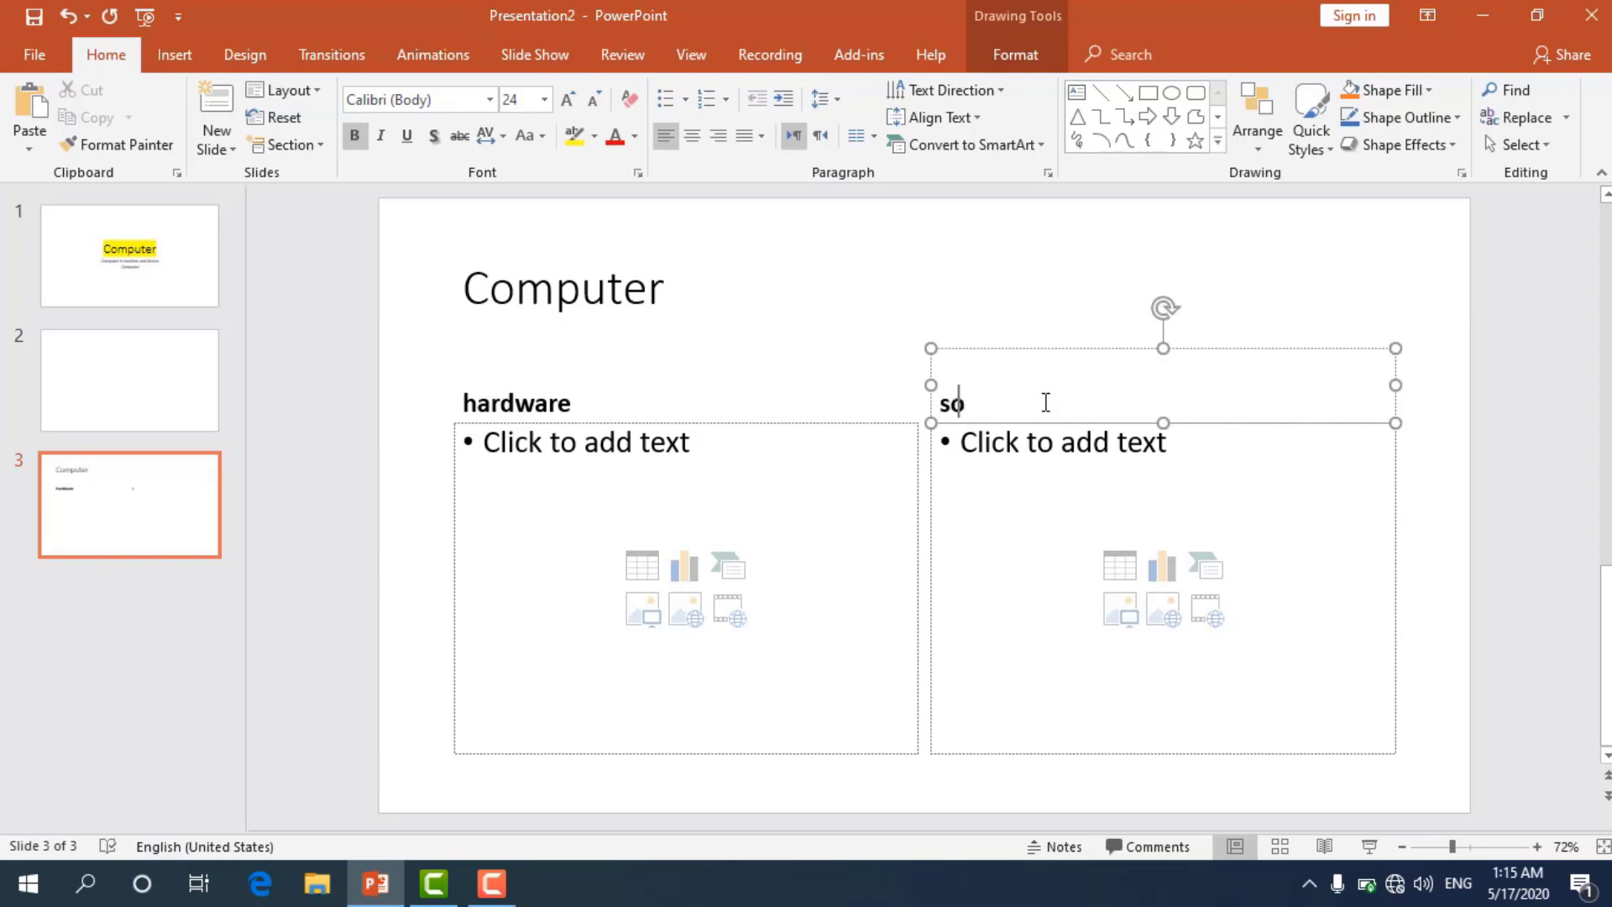
text(ftw)
text(ear)
click(1022, 403)
key(BackSpace)
key(Right)
key(Right)
text(e)
Click through slide 3's content areas, title and both headings to review them.
click(717, 456)
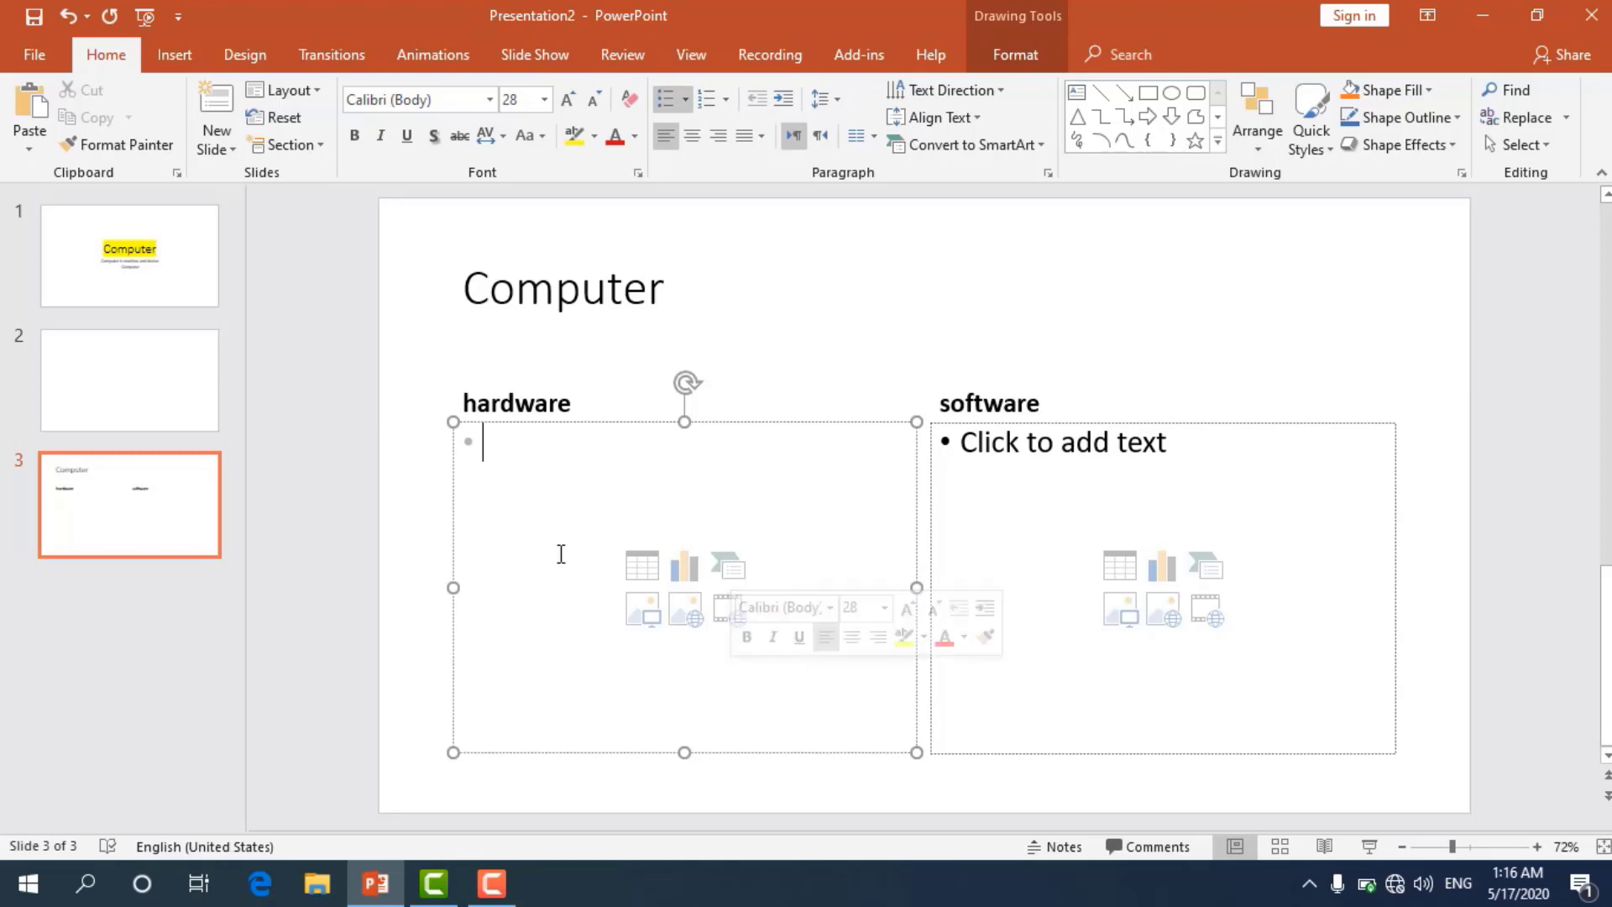
click(987, 447)
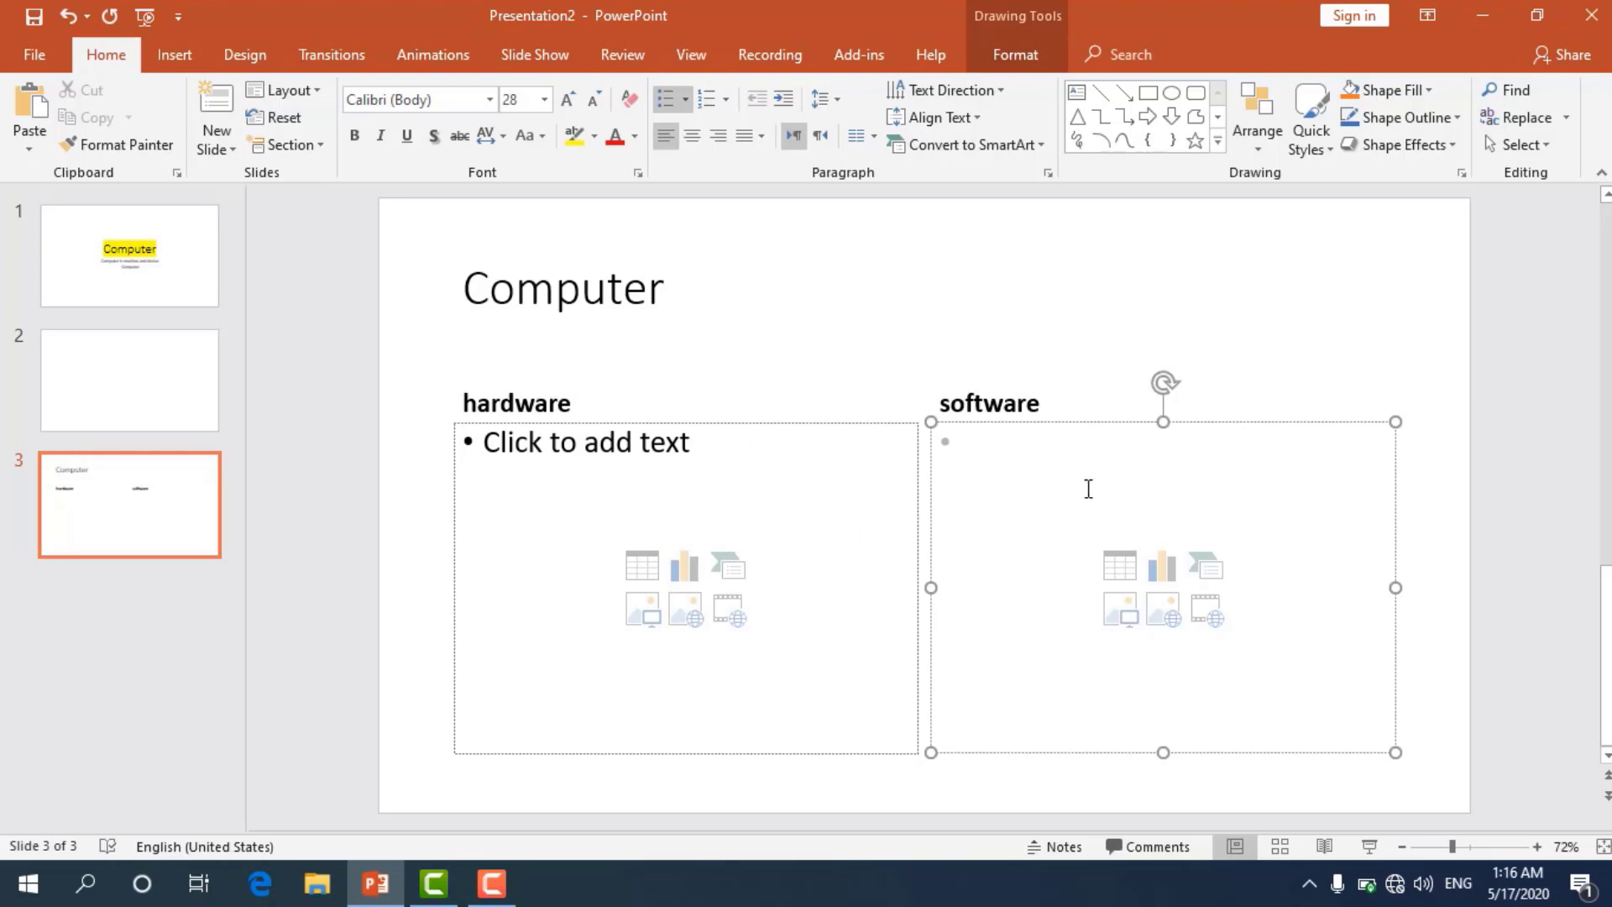
click(647, 291)
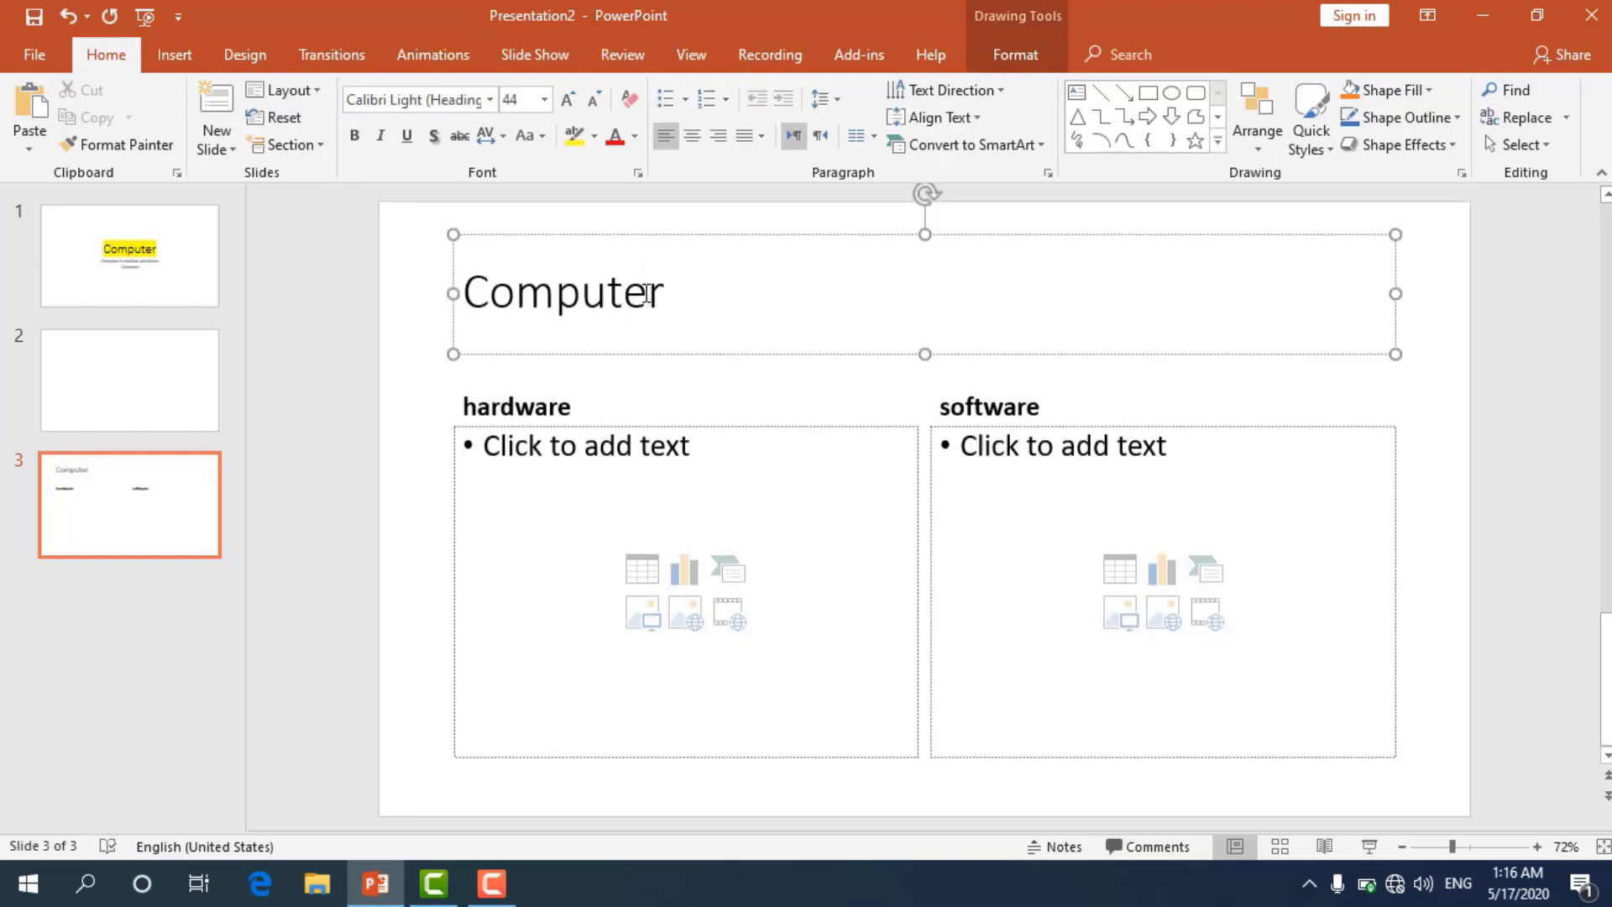
click(591, 405)
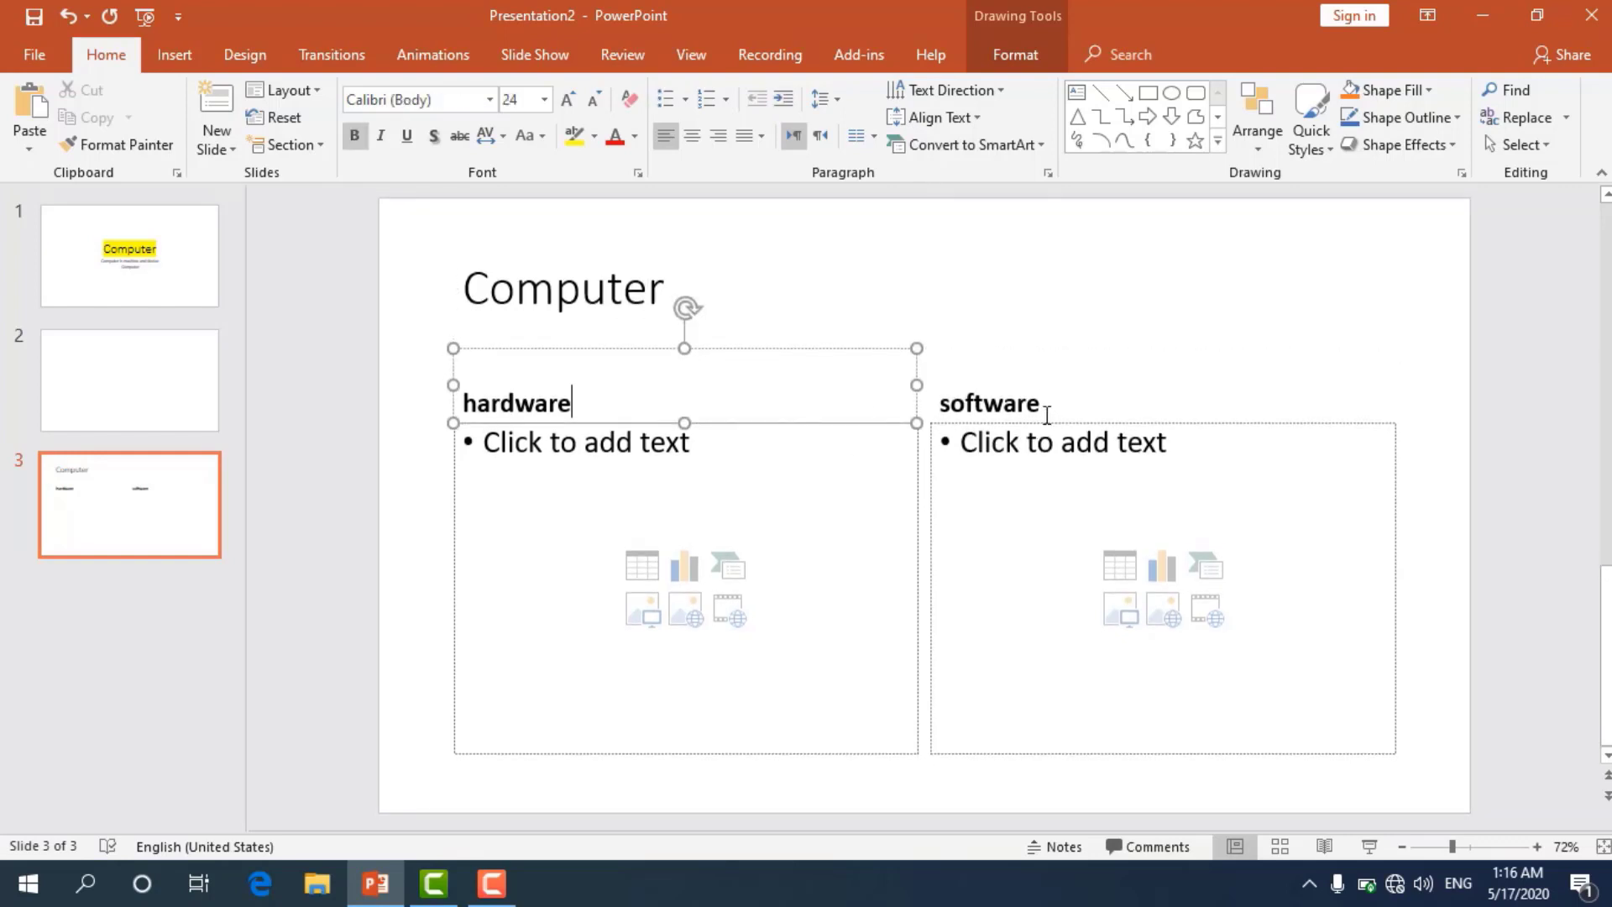
click(1043, 412)
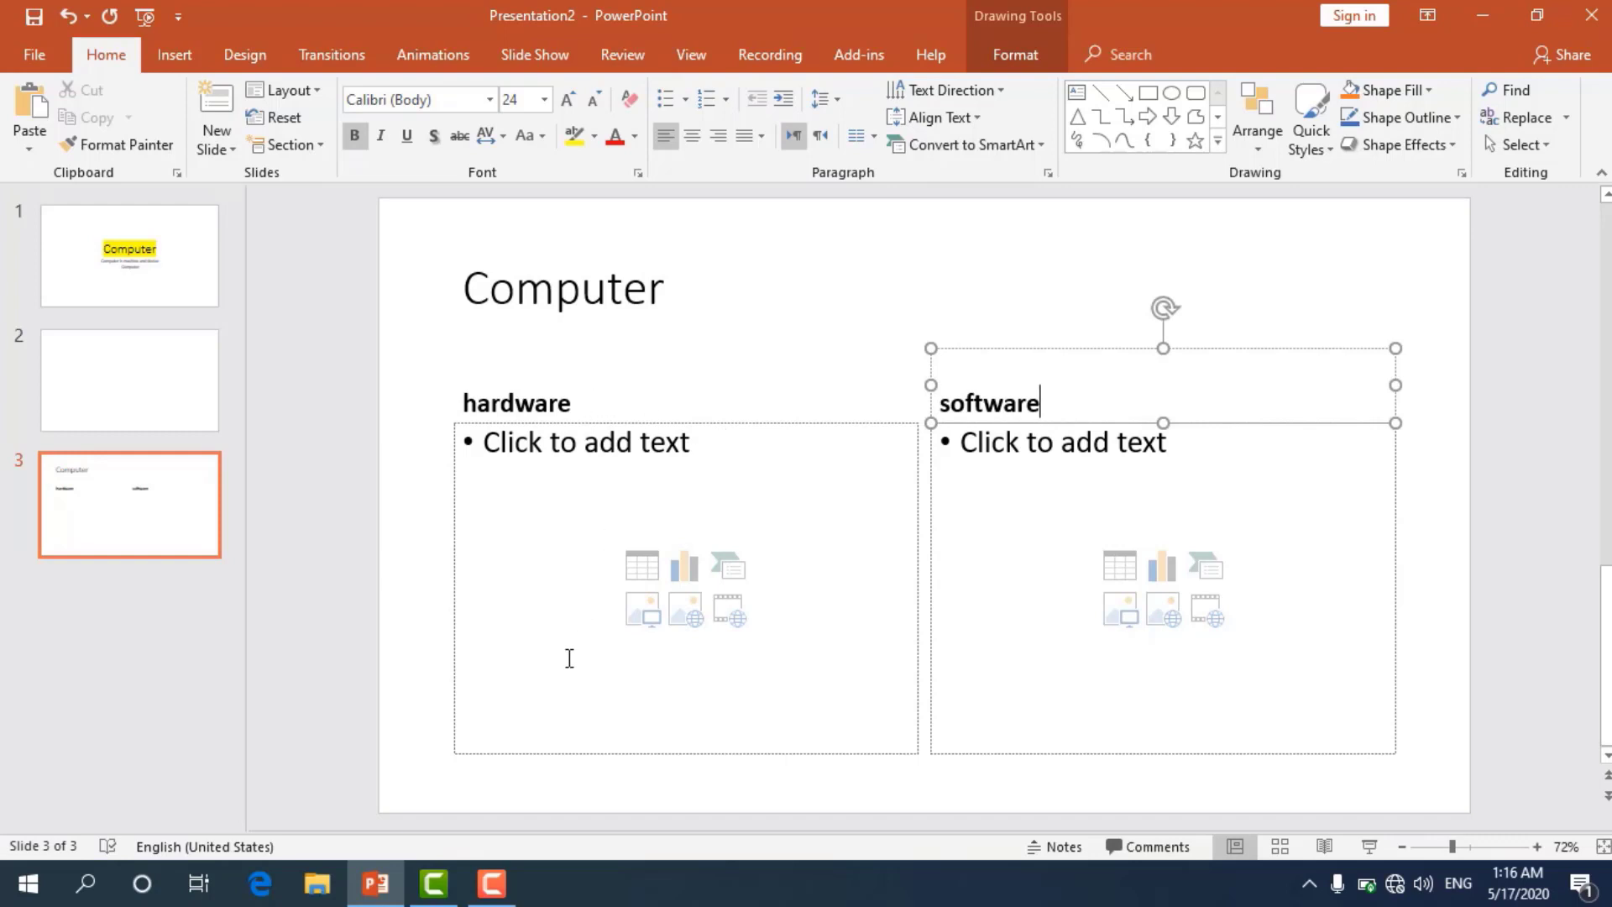
click(1094, 460)
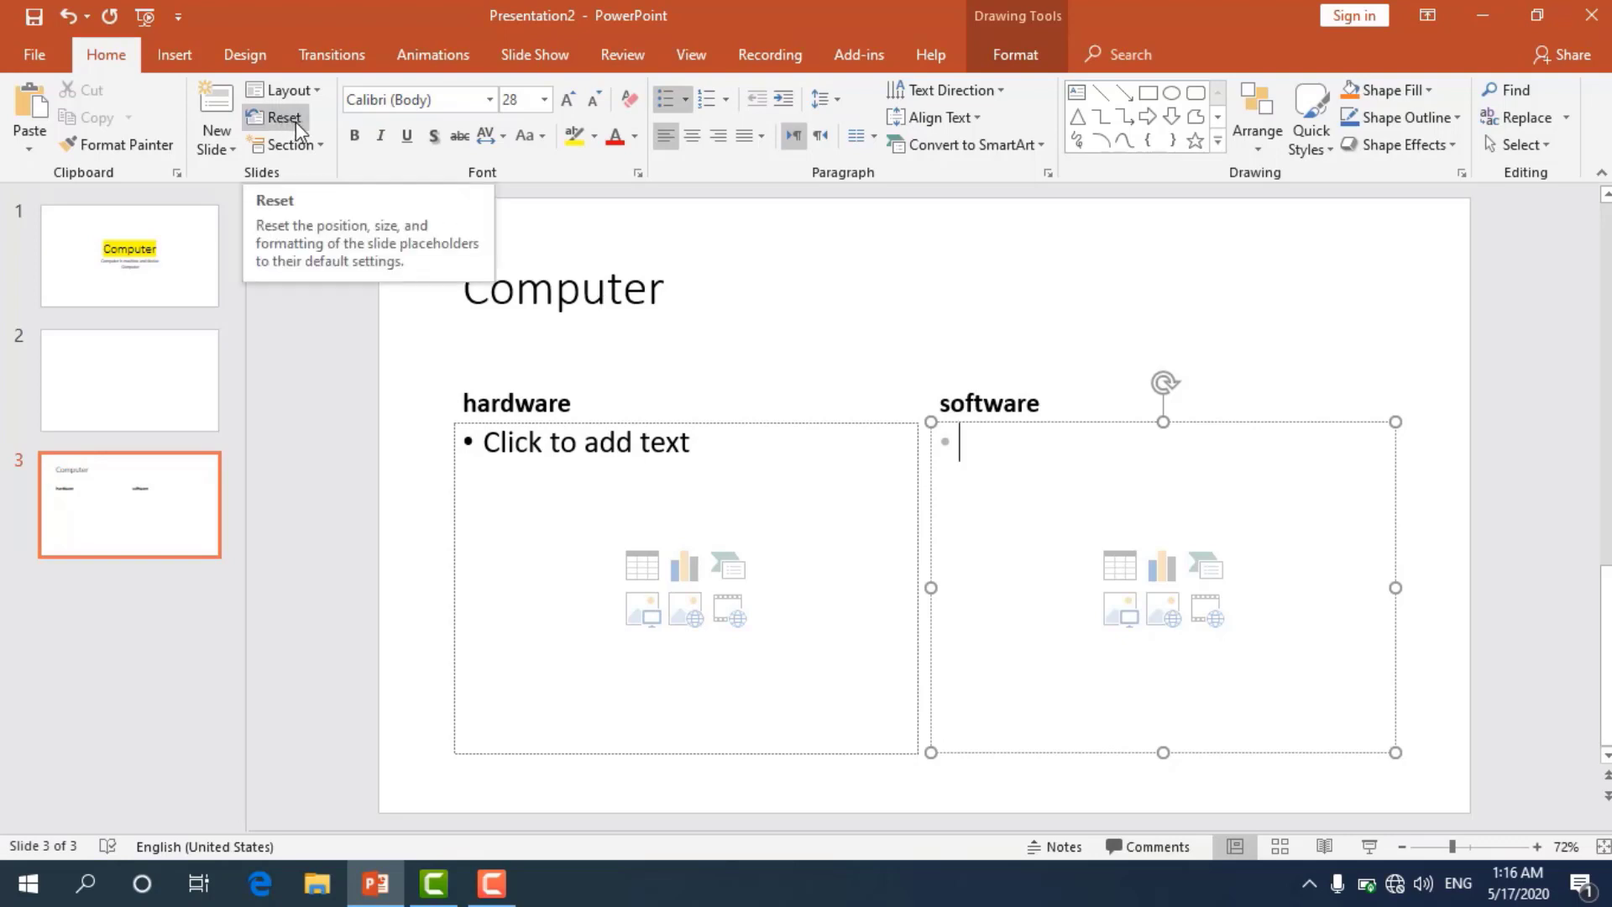
On the title slide, select 'Computer' and enlarge it twice to 60 pt.
click(130, 256)
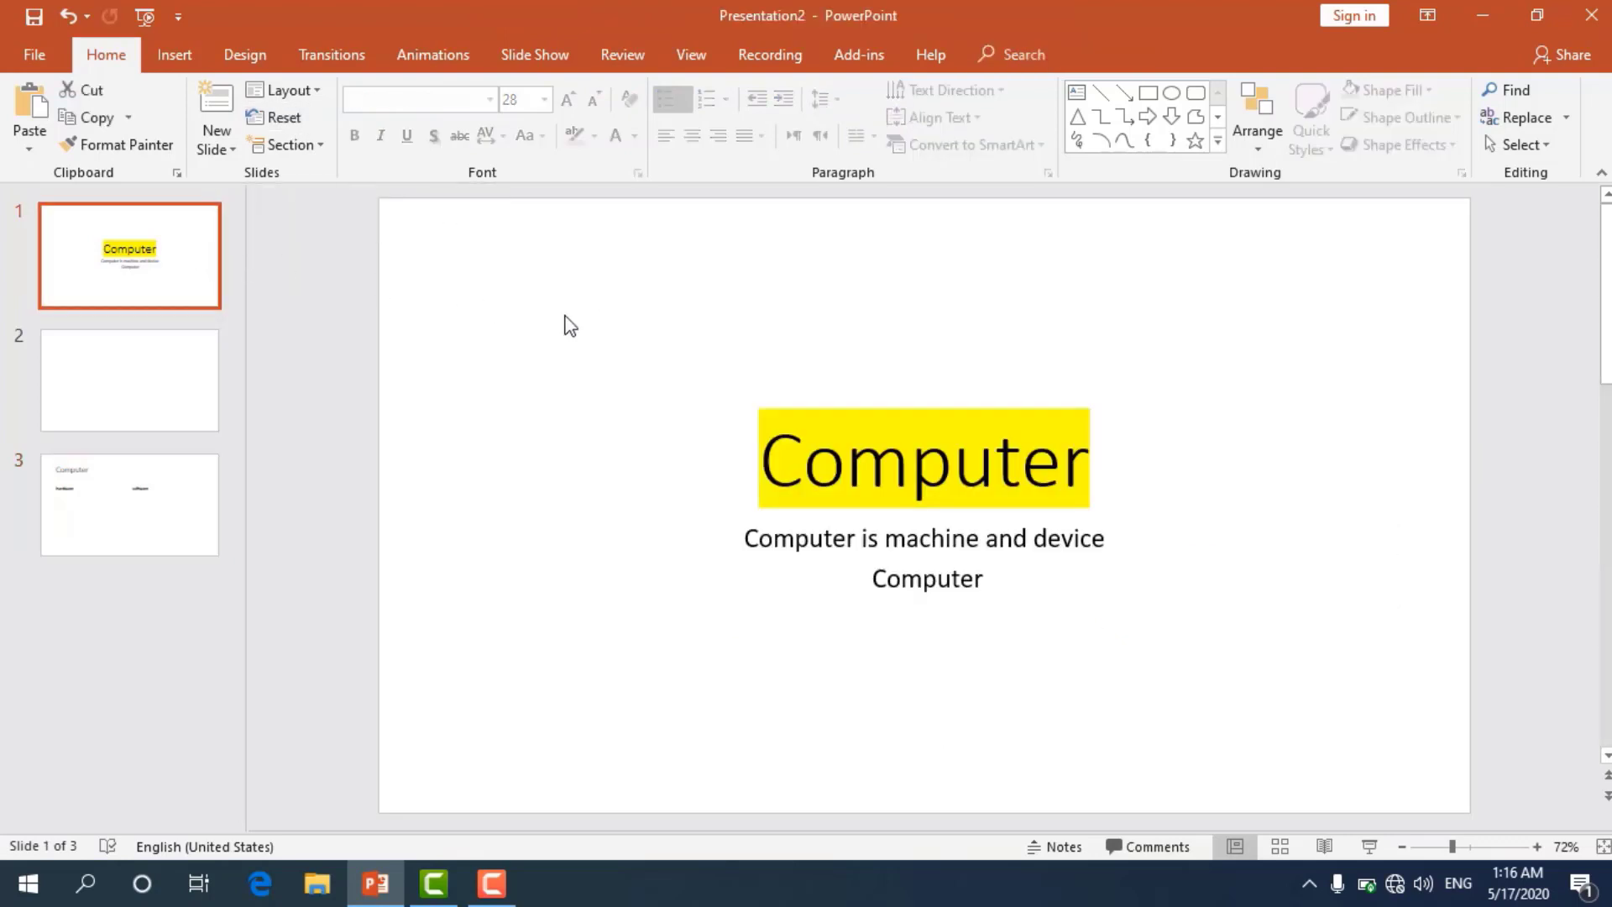
drag(764, 461, 1092, 470)
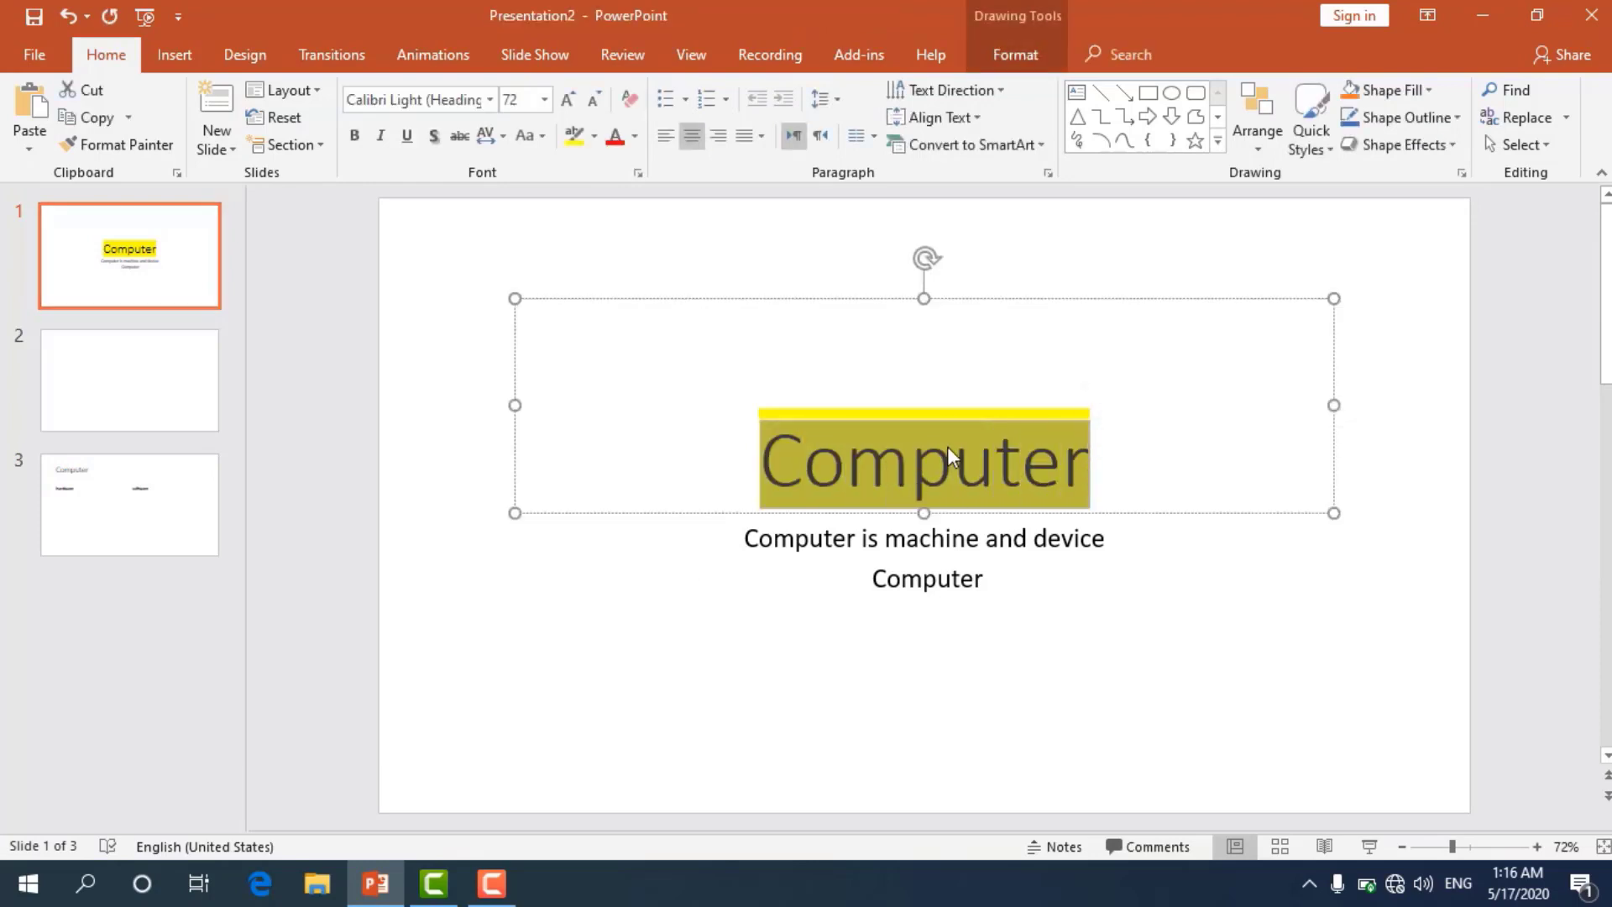
click(567, 101)
click(567, 101)
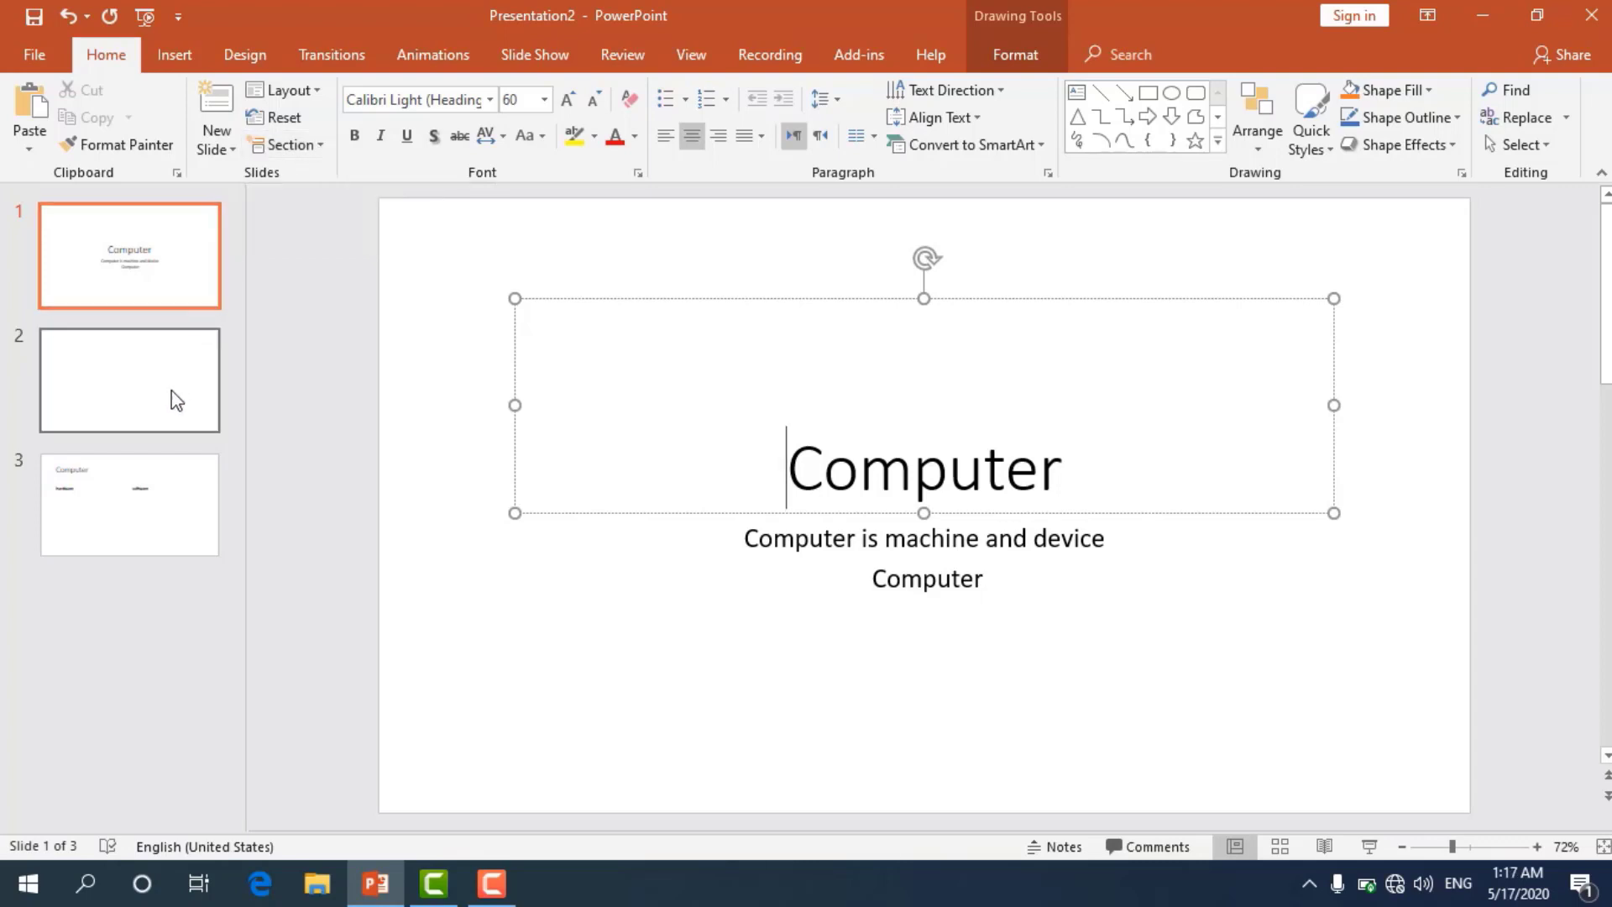
Add two more slides and create a section named 'chpter 2' starting at slide 3.
click(232, 106)
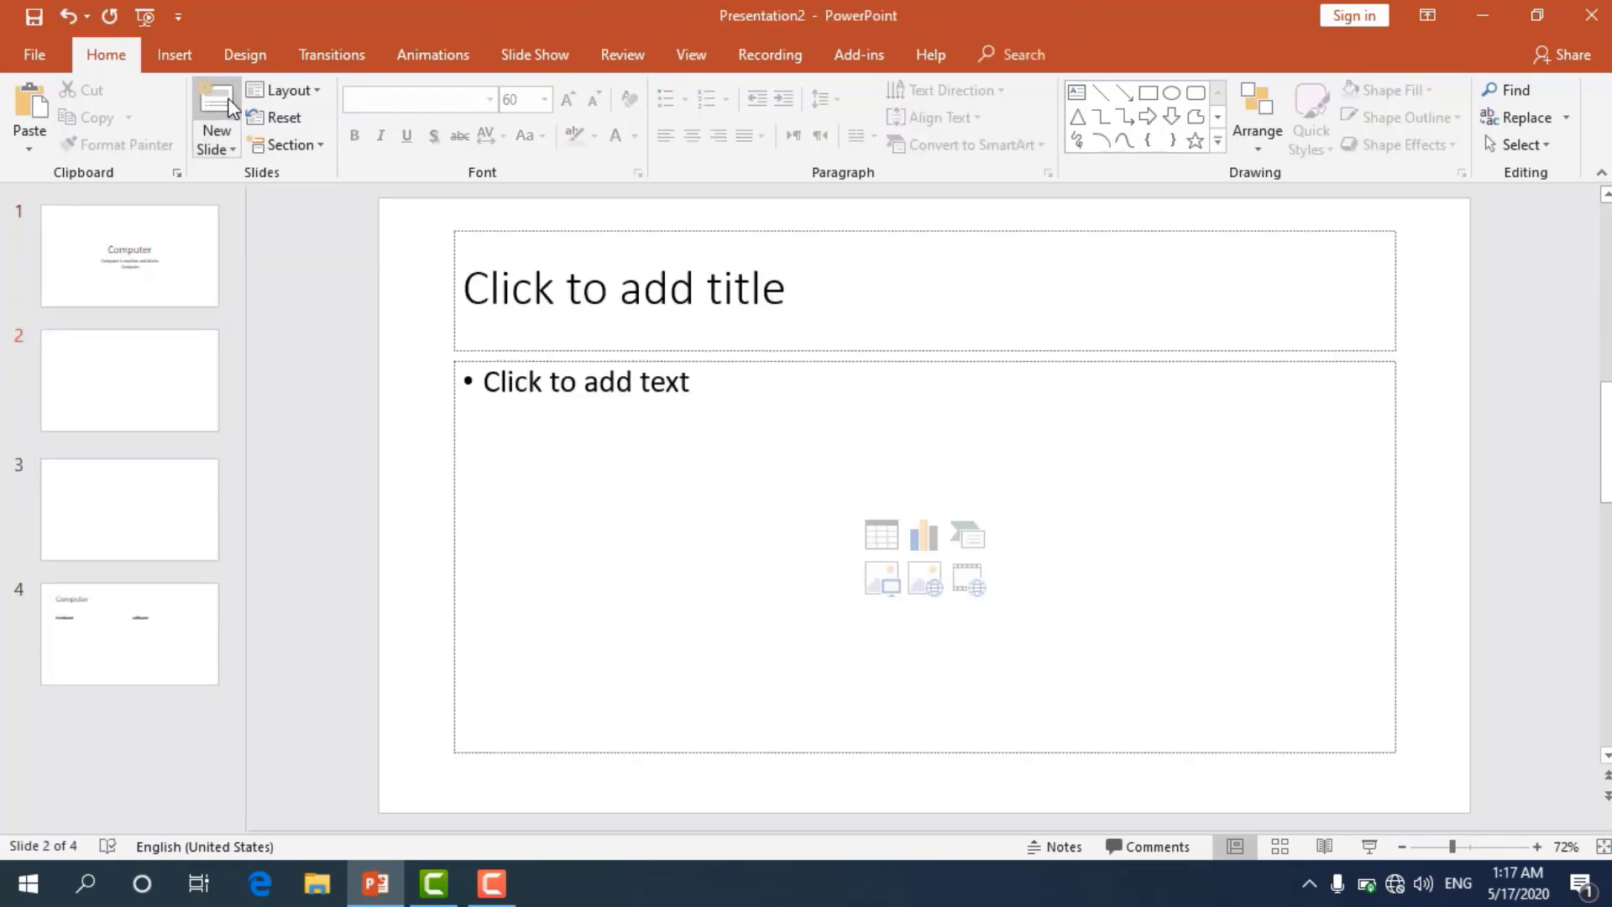
click(232, 106)
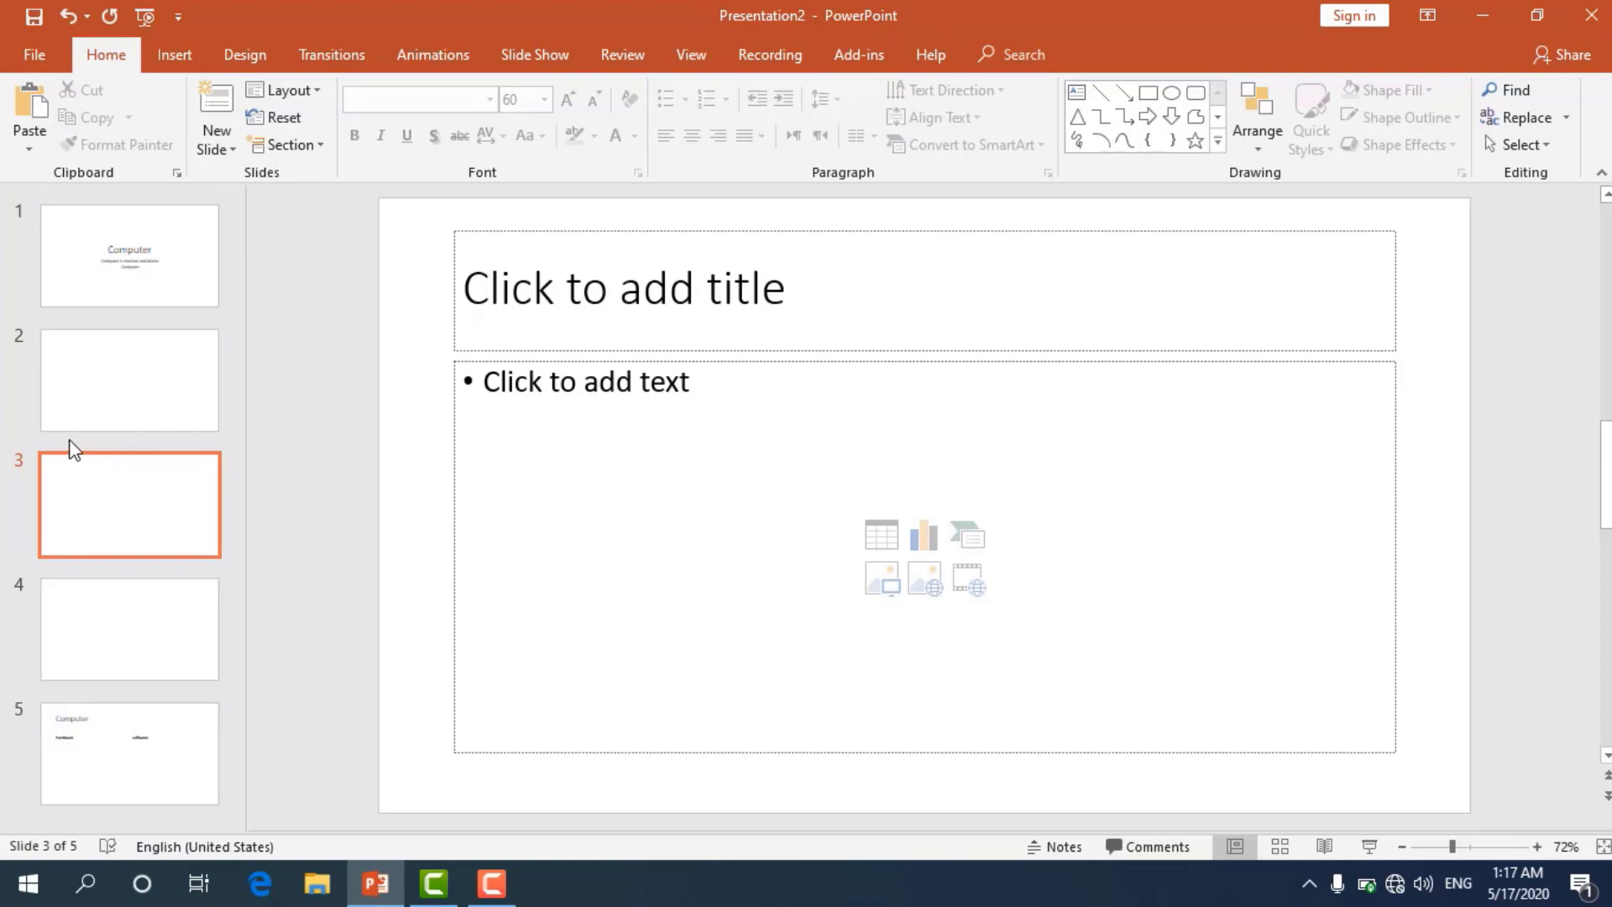
drag(82, 454, 264, 188)
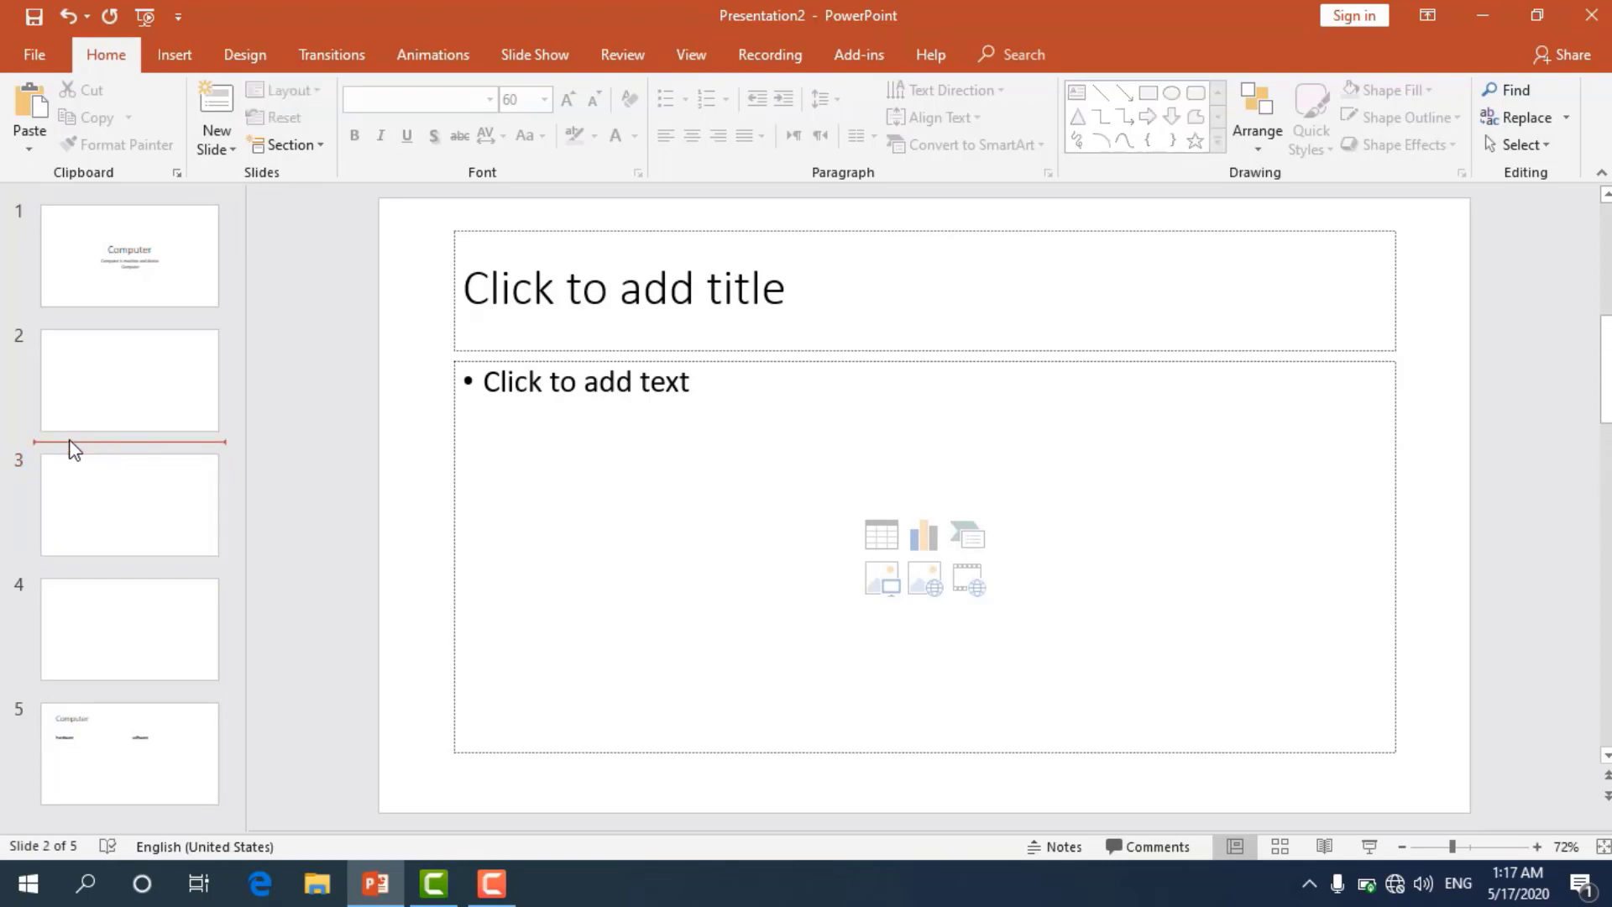
click(290, 145)
click(305, 179)
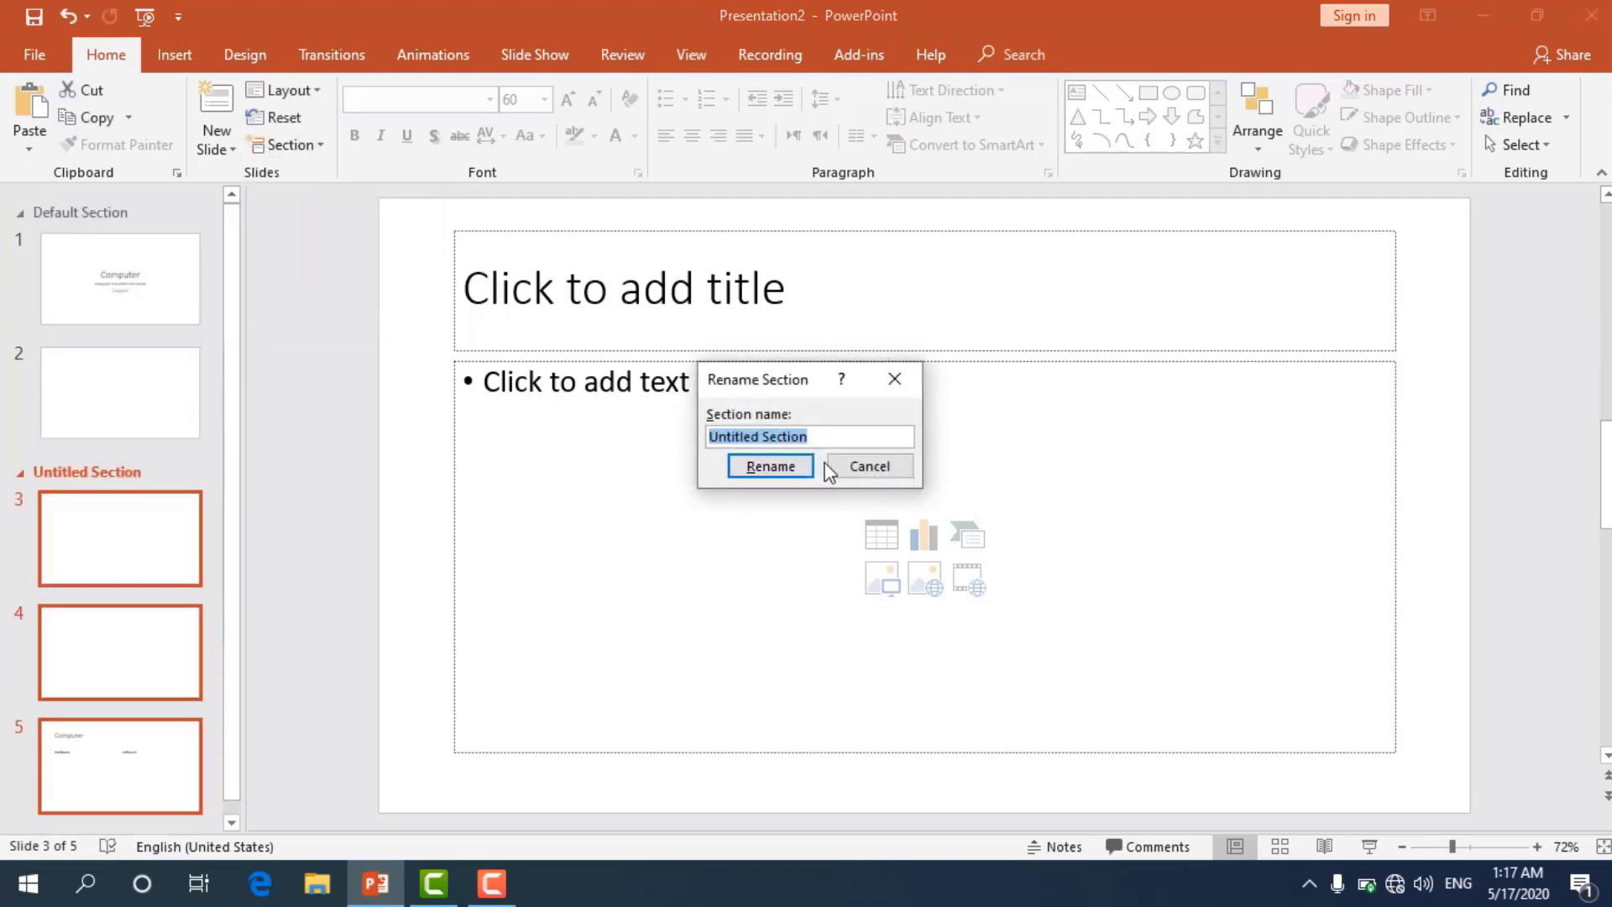
text(chp)
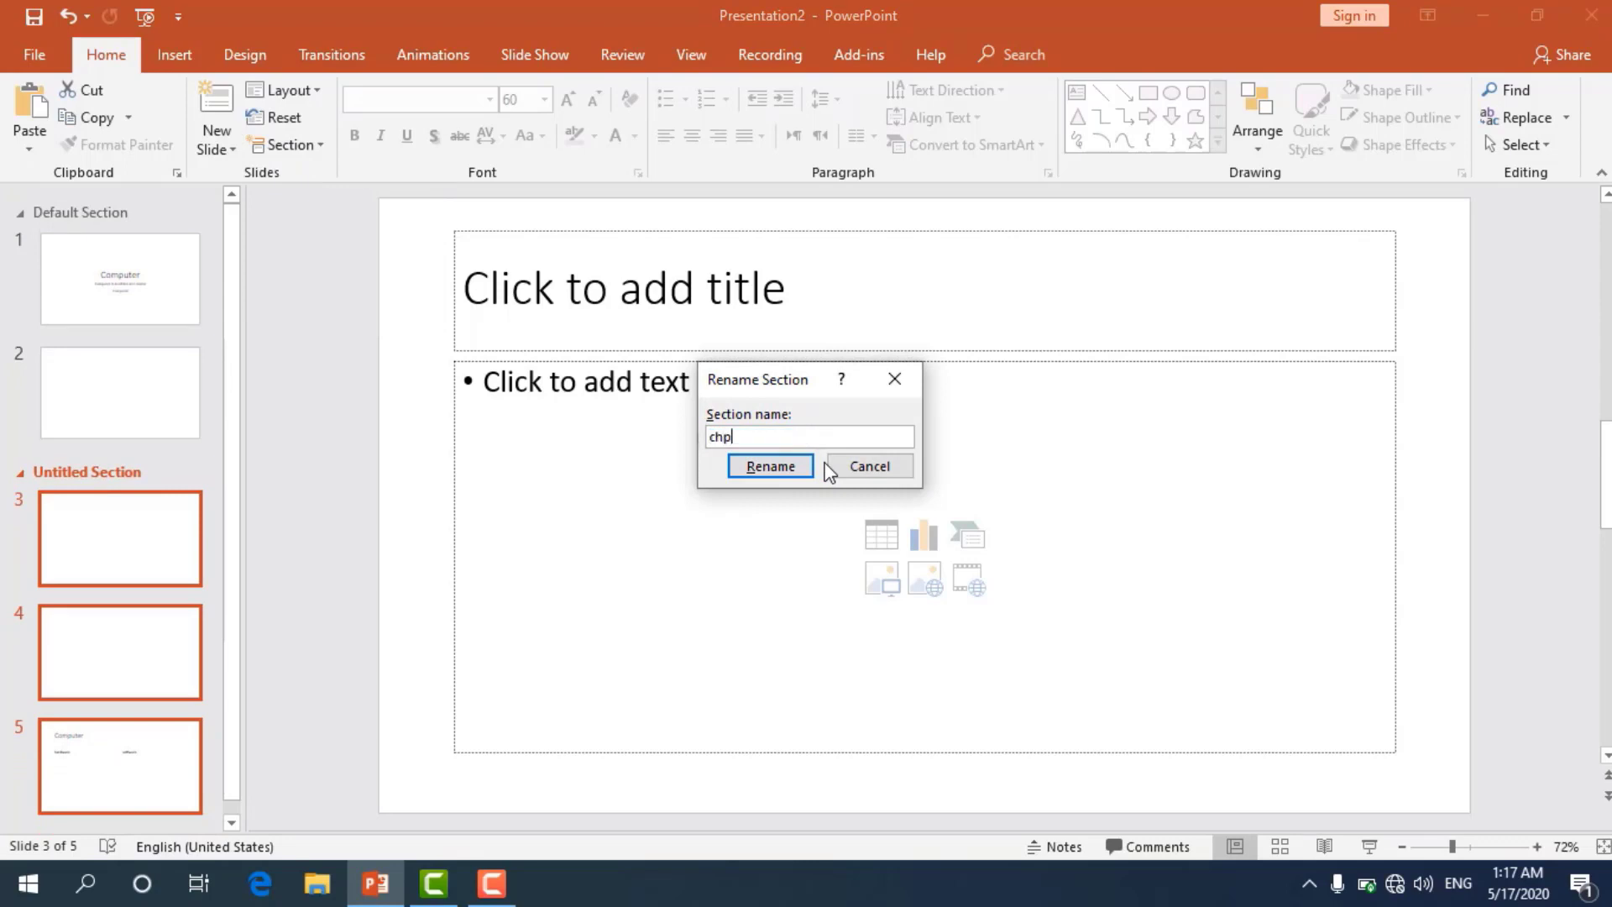
text(ter )
text(2)
click(781, 462)
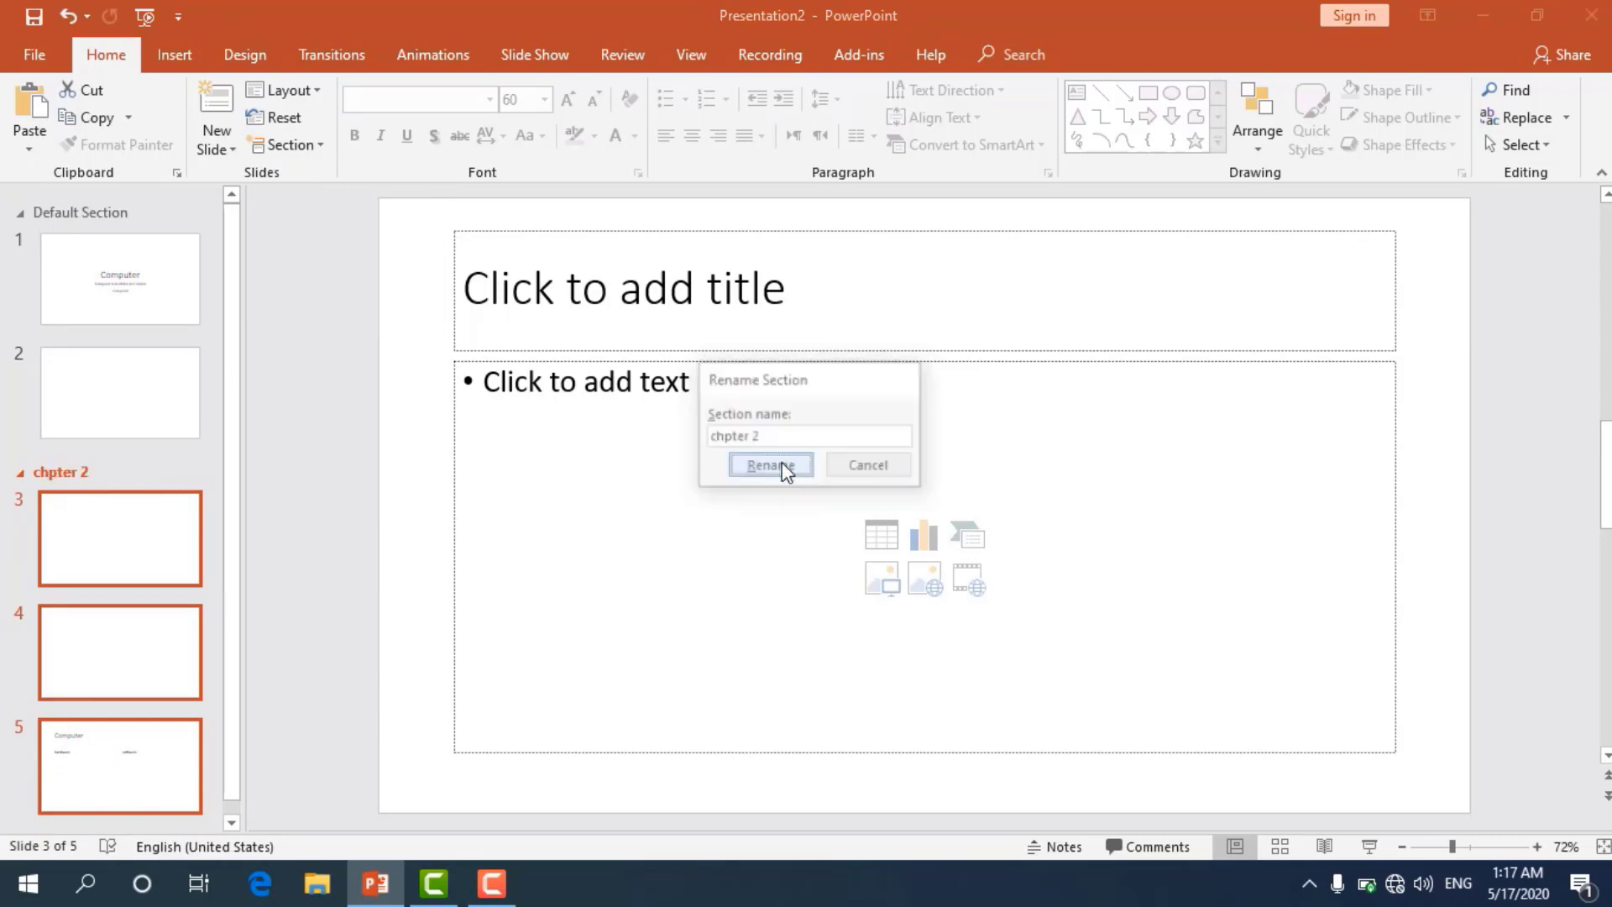
click(500, 615)
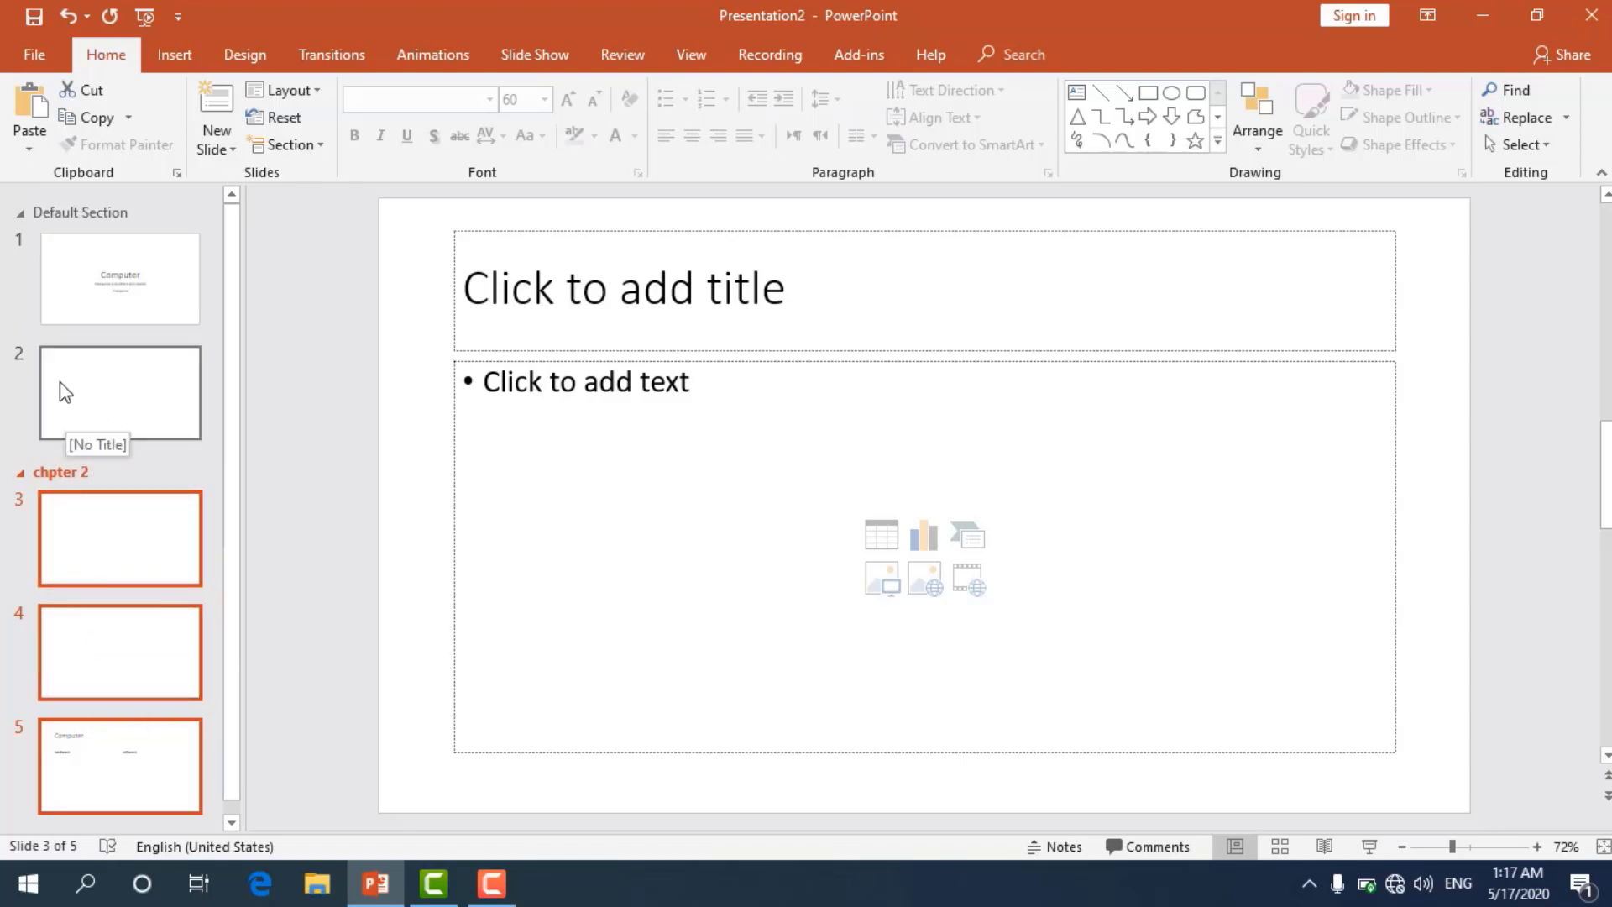
Remove the 'chpter 2' section, leaving a single Default Section.
click(303, 146)
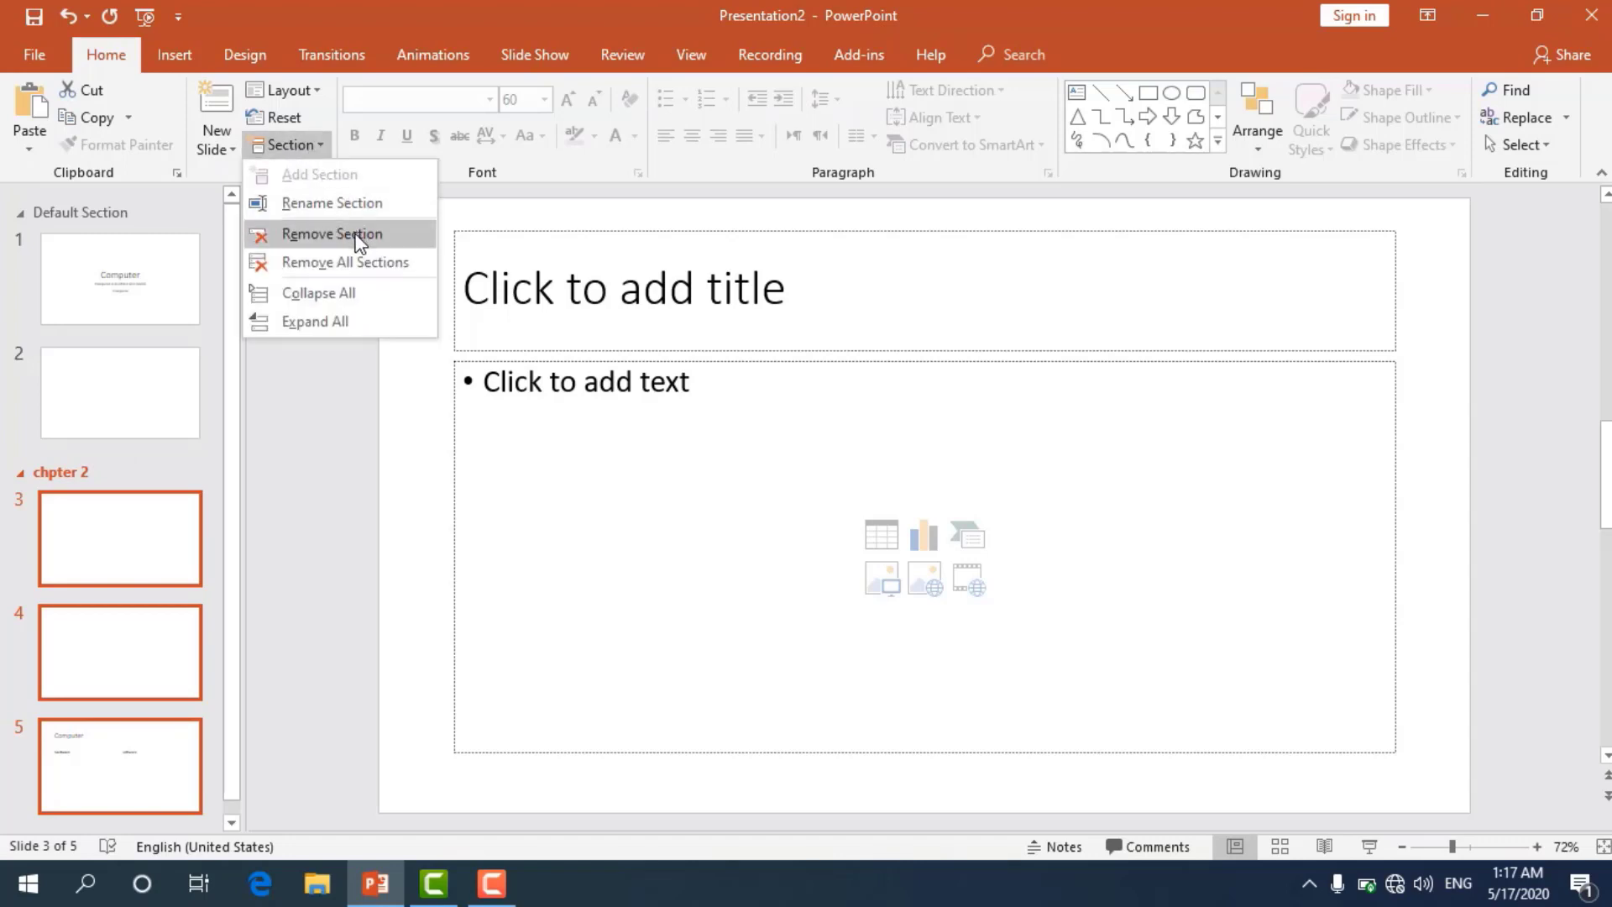
click(63, 467)
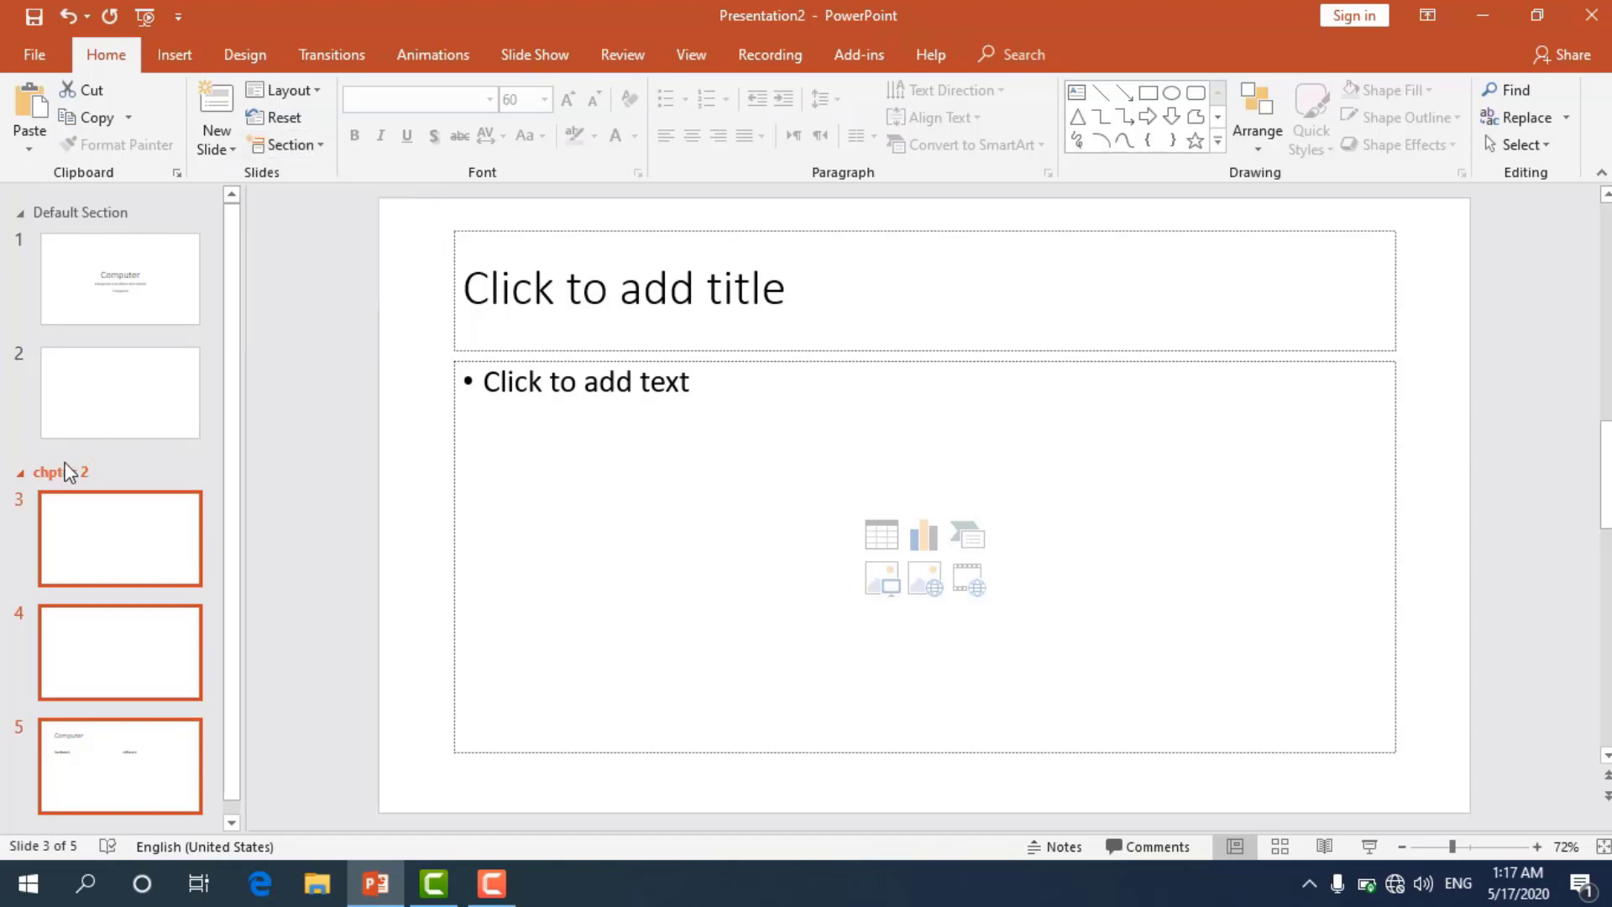
click(290, 144)
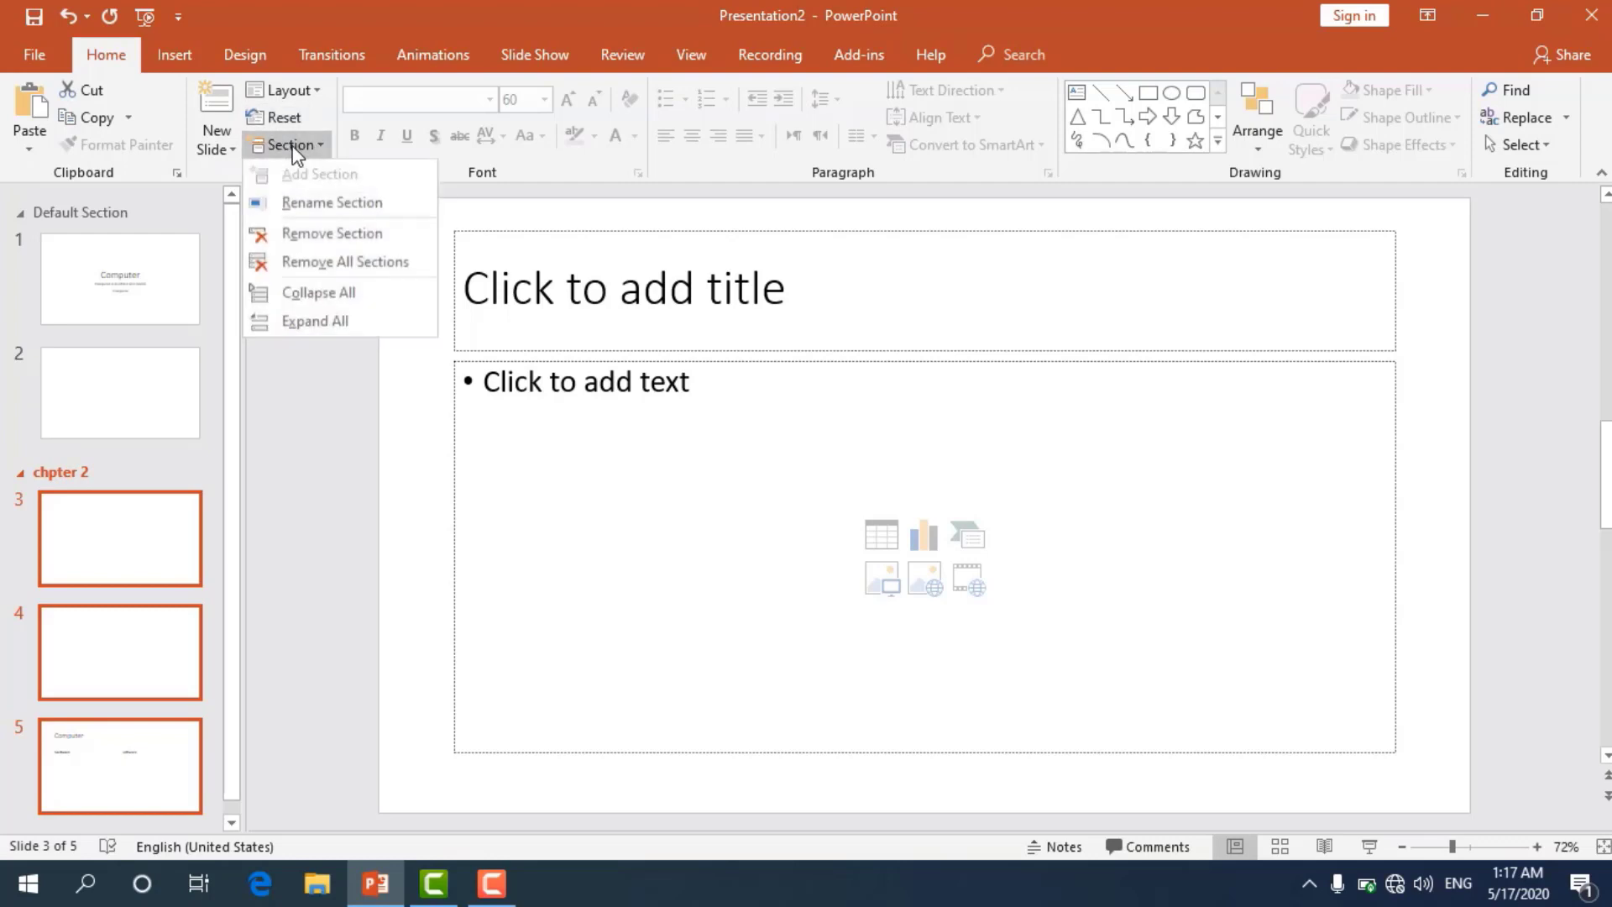
click(382, 235)
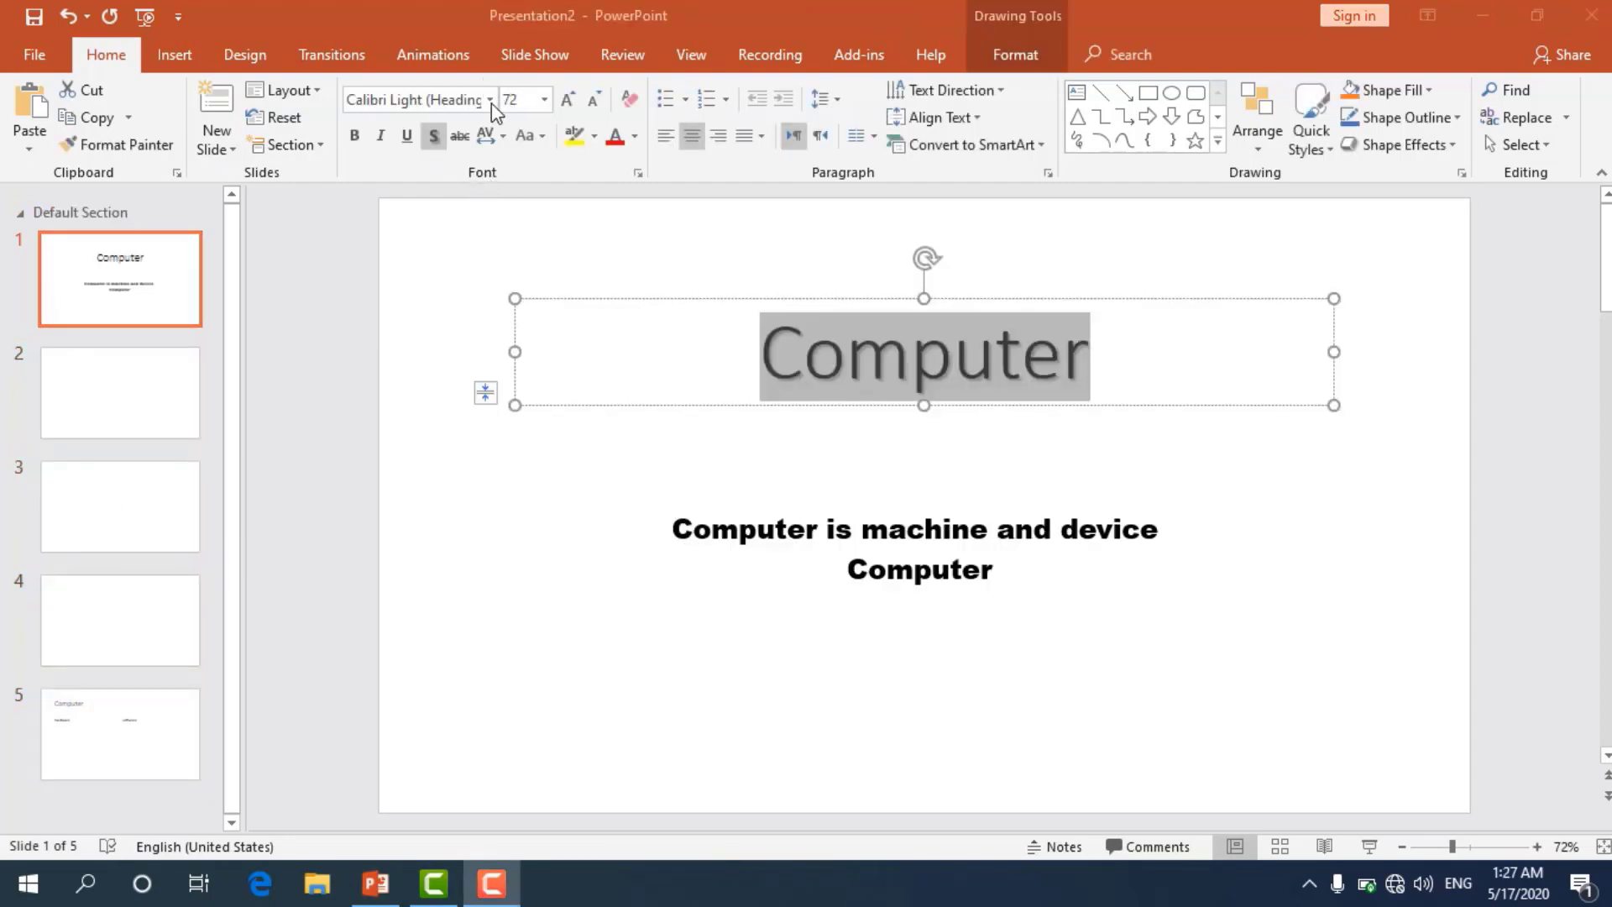
Set the 'Computer' title's font to Arial Rounded MT Bold.
click(760, 370)
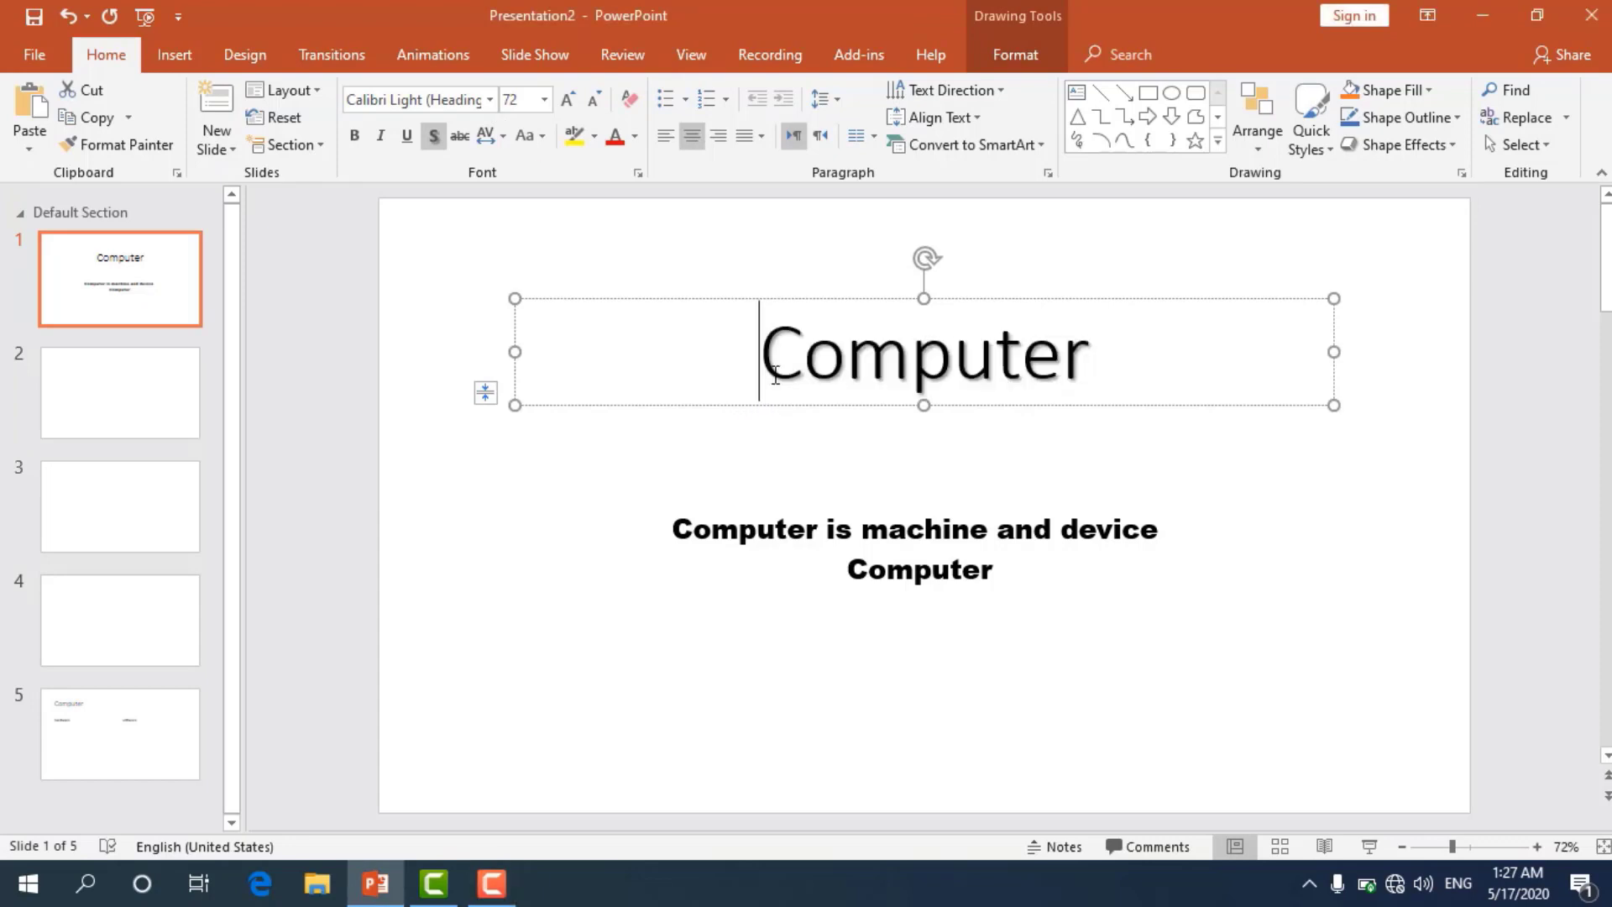
drag(761, 369, 1090, 374)
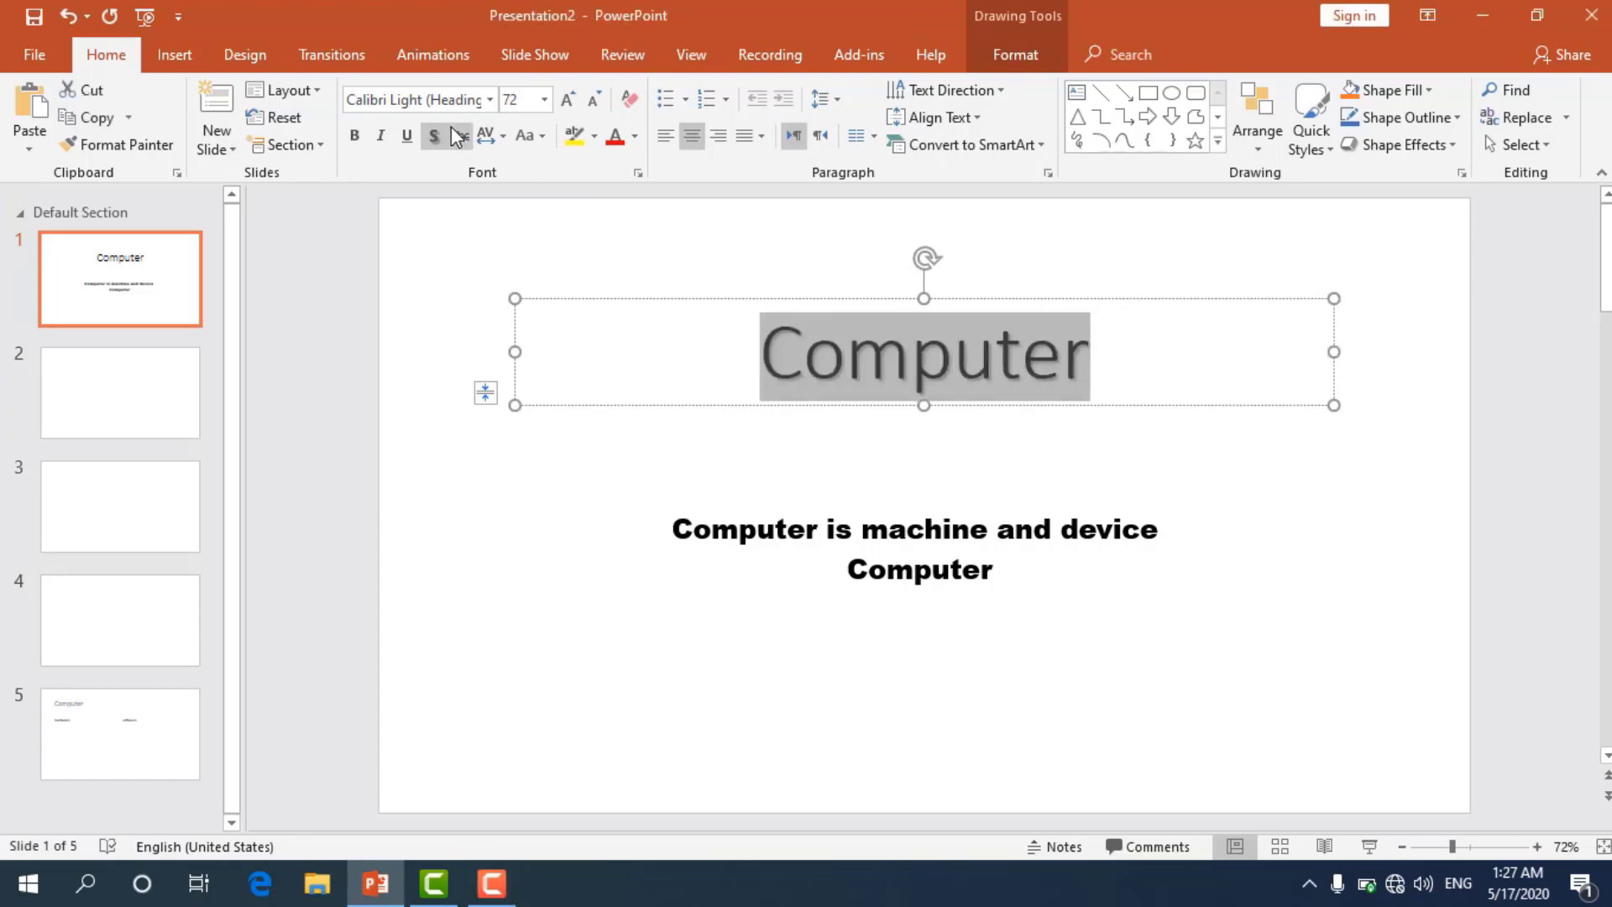
click(491, 99)
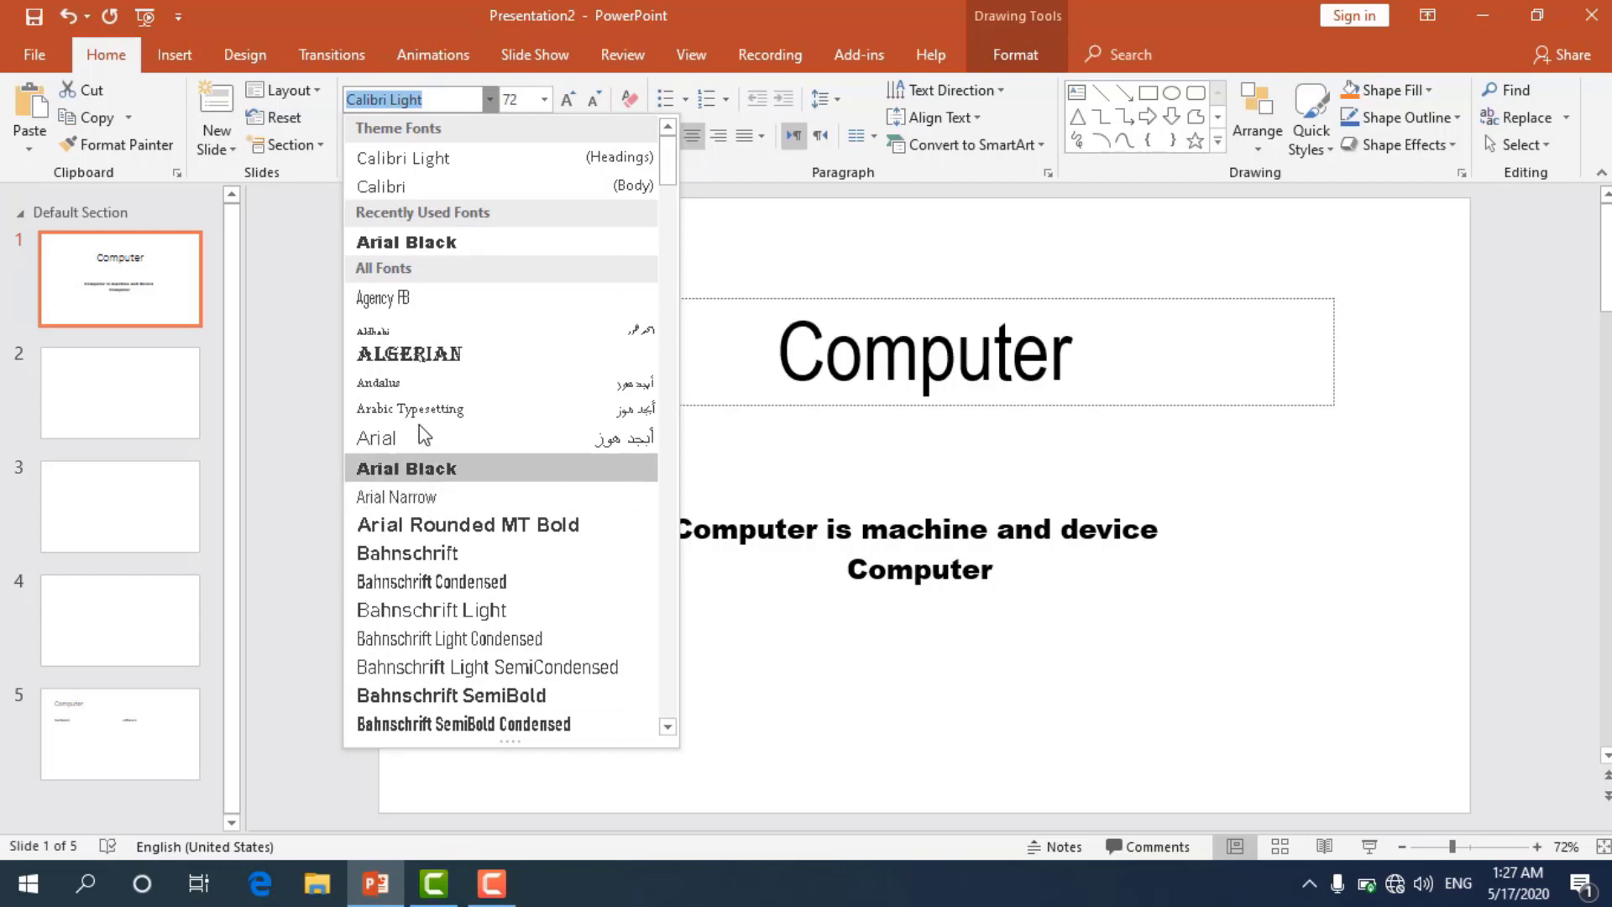
click(411, 534)
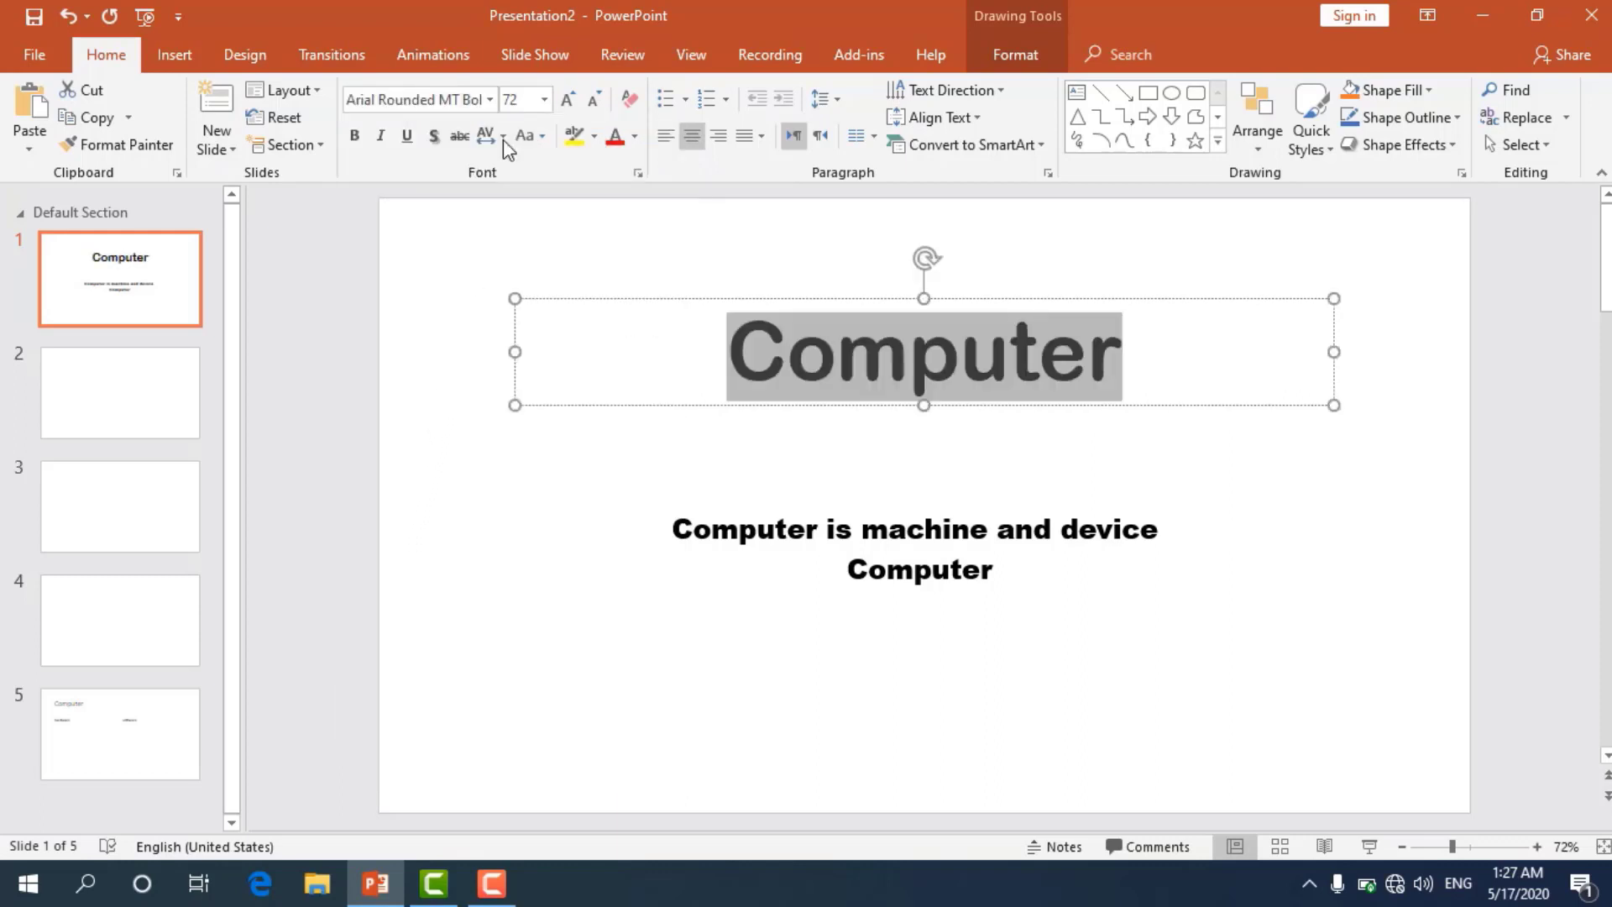
Size the title to 100 pt, then step it down to 88 pt.
click(546, 100)
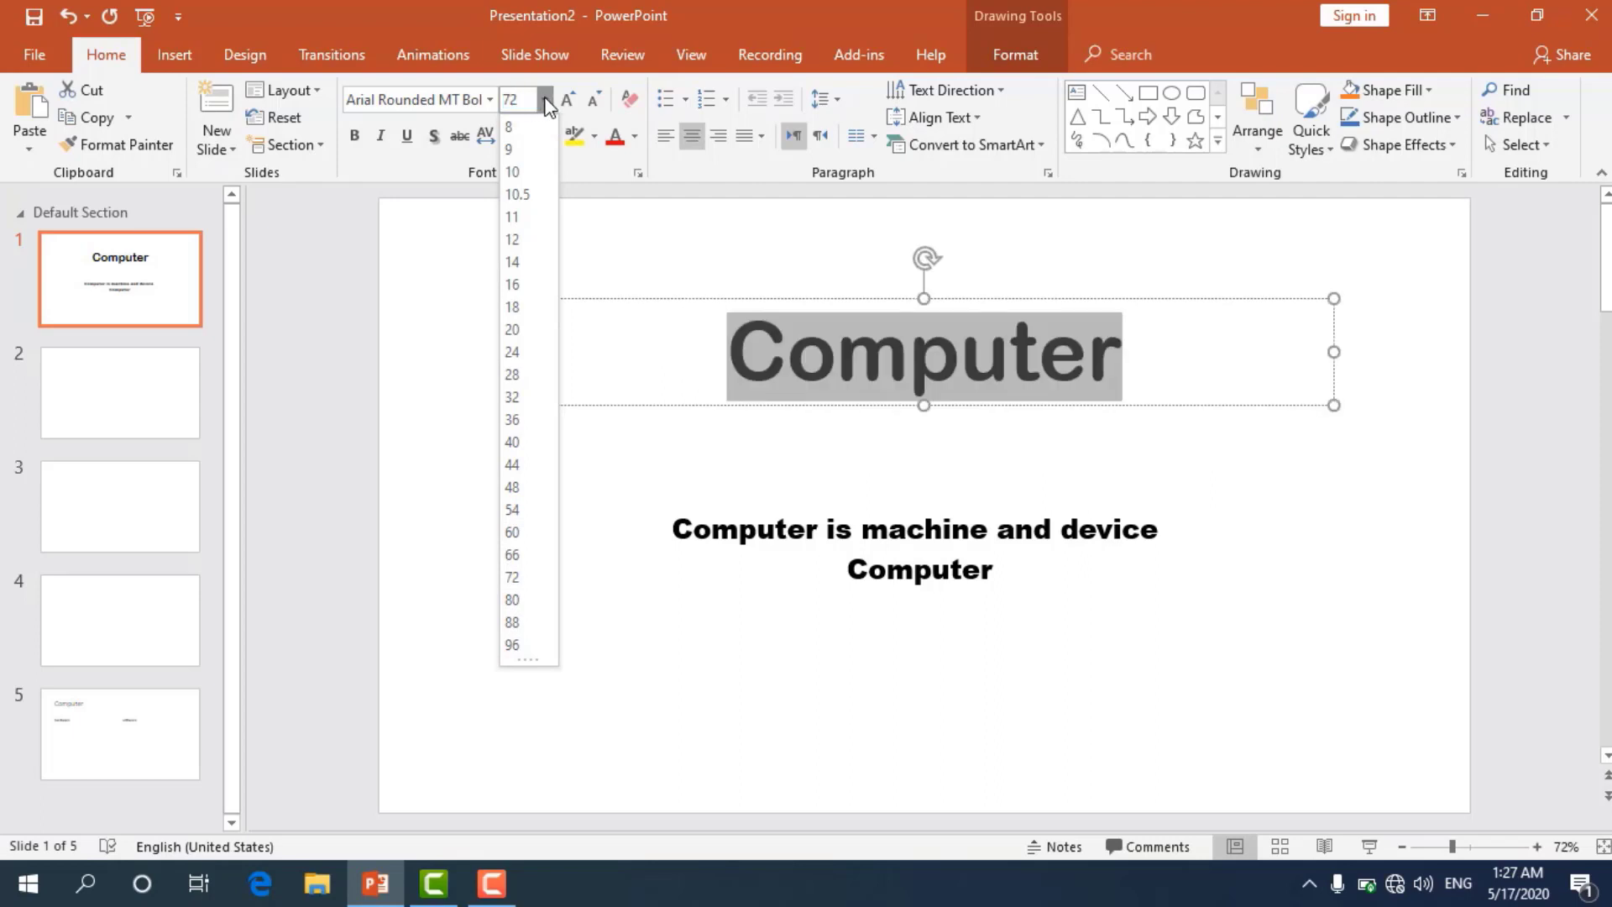
click(544, 100)
click(524, 97)
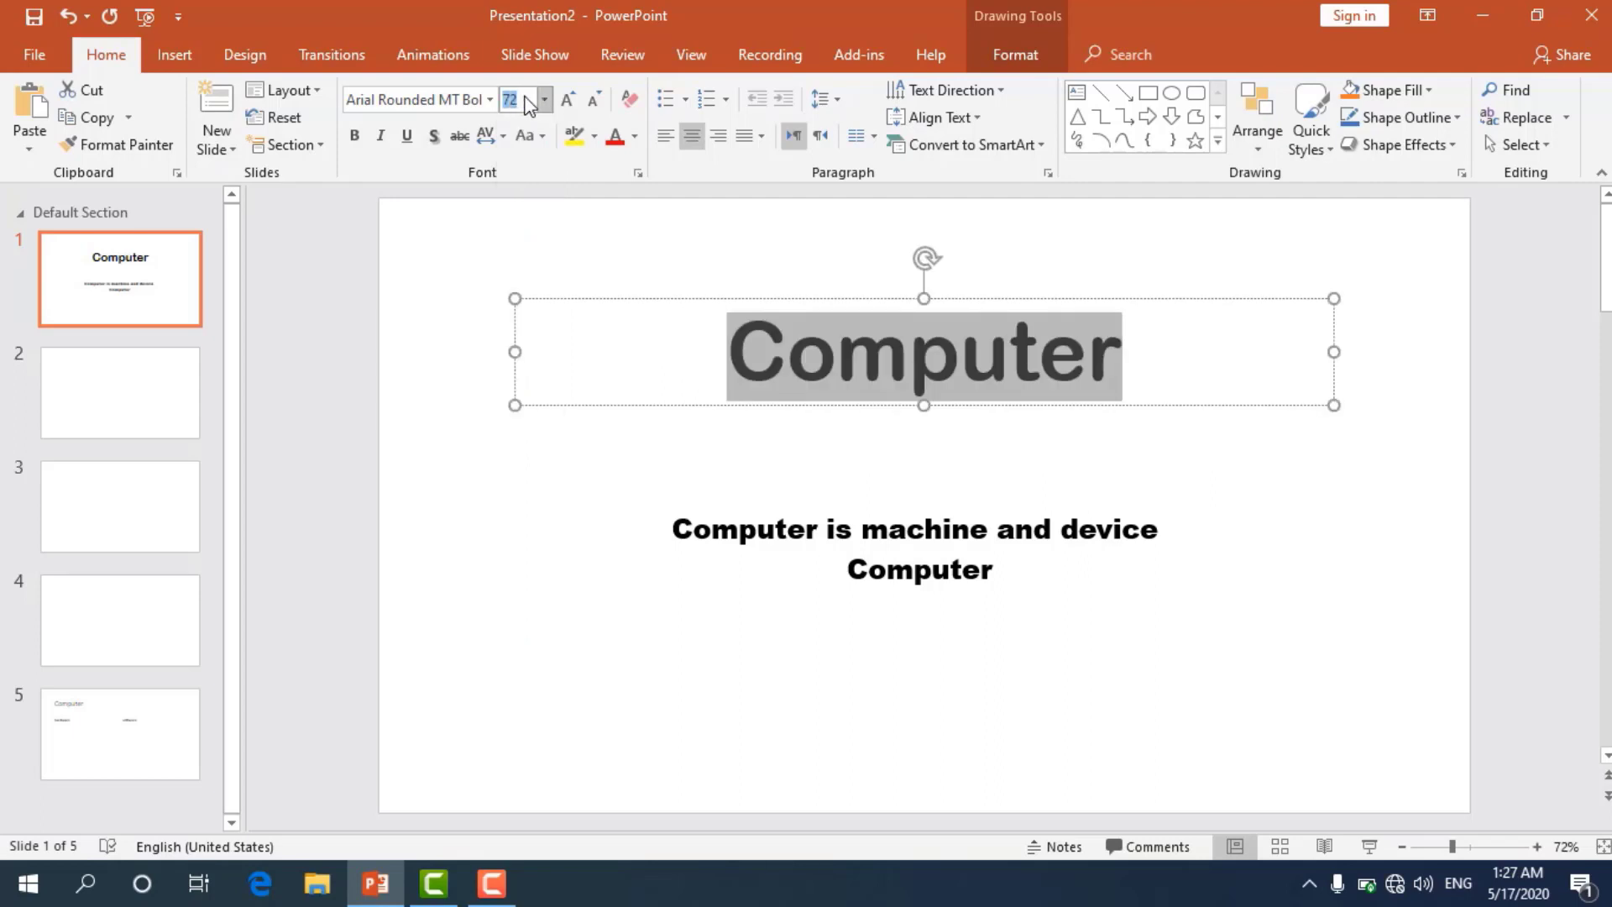
text(10)
text(0)
key(Return)
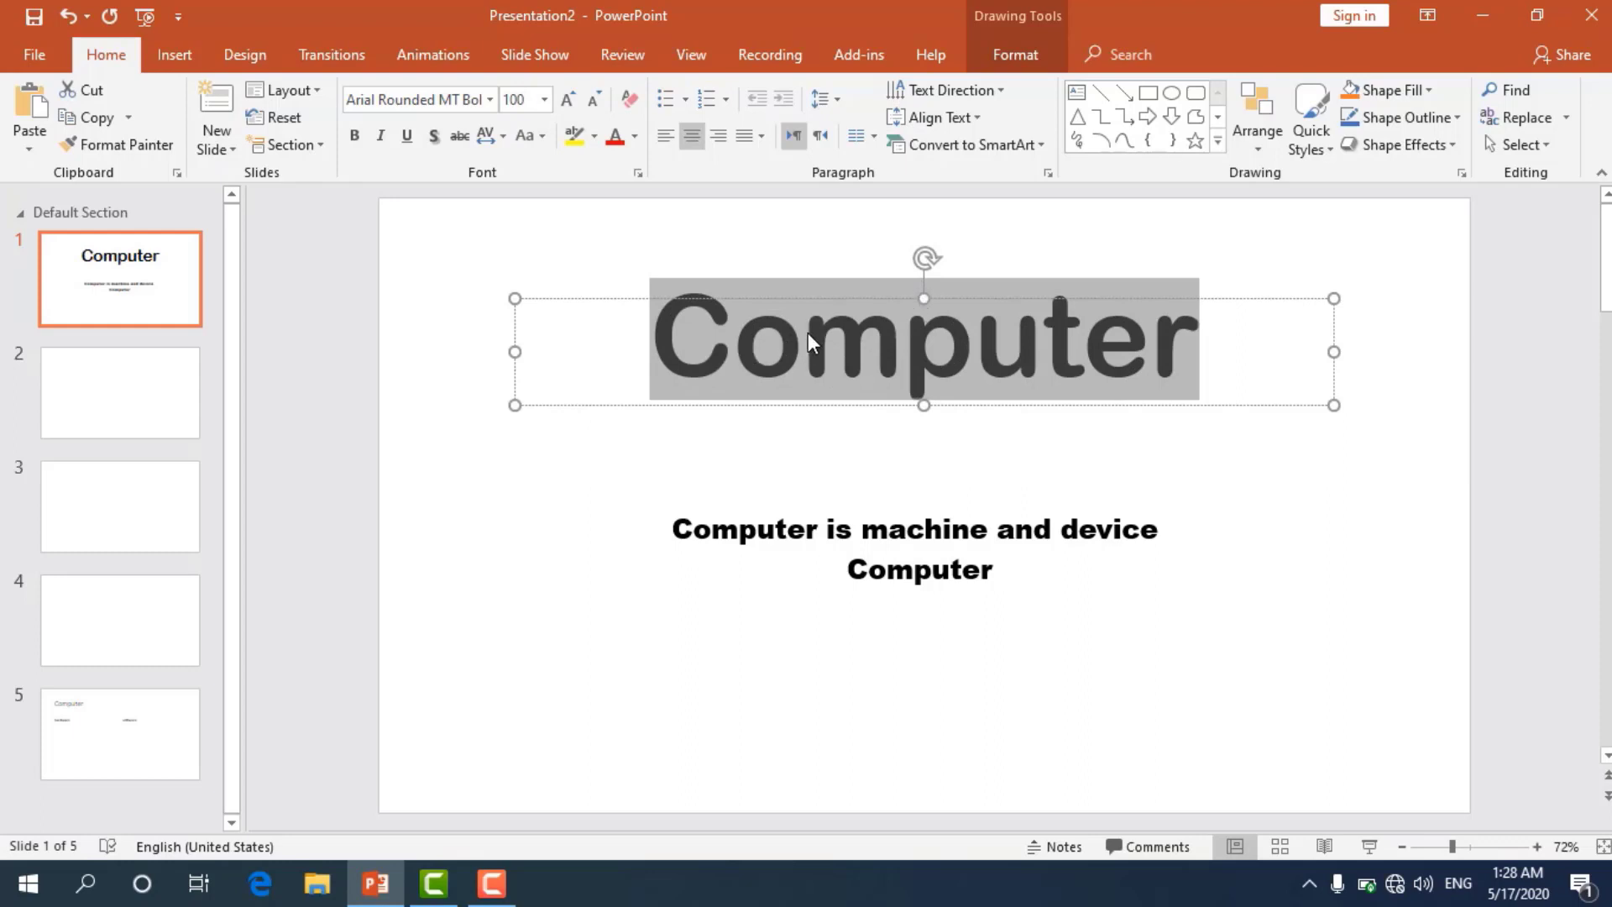
click(571, 100)
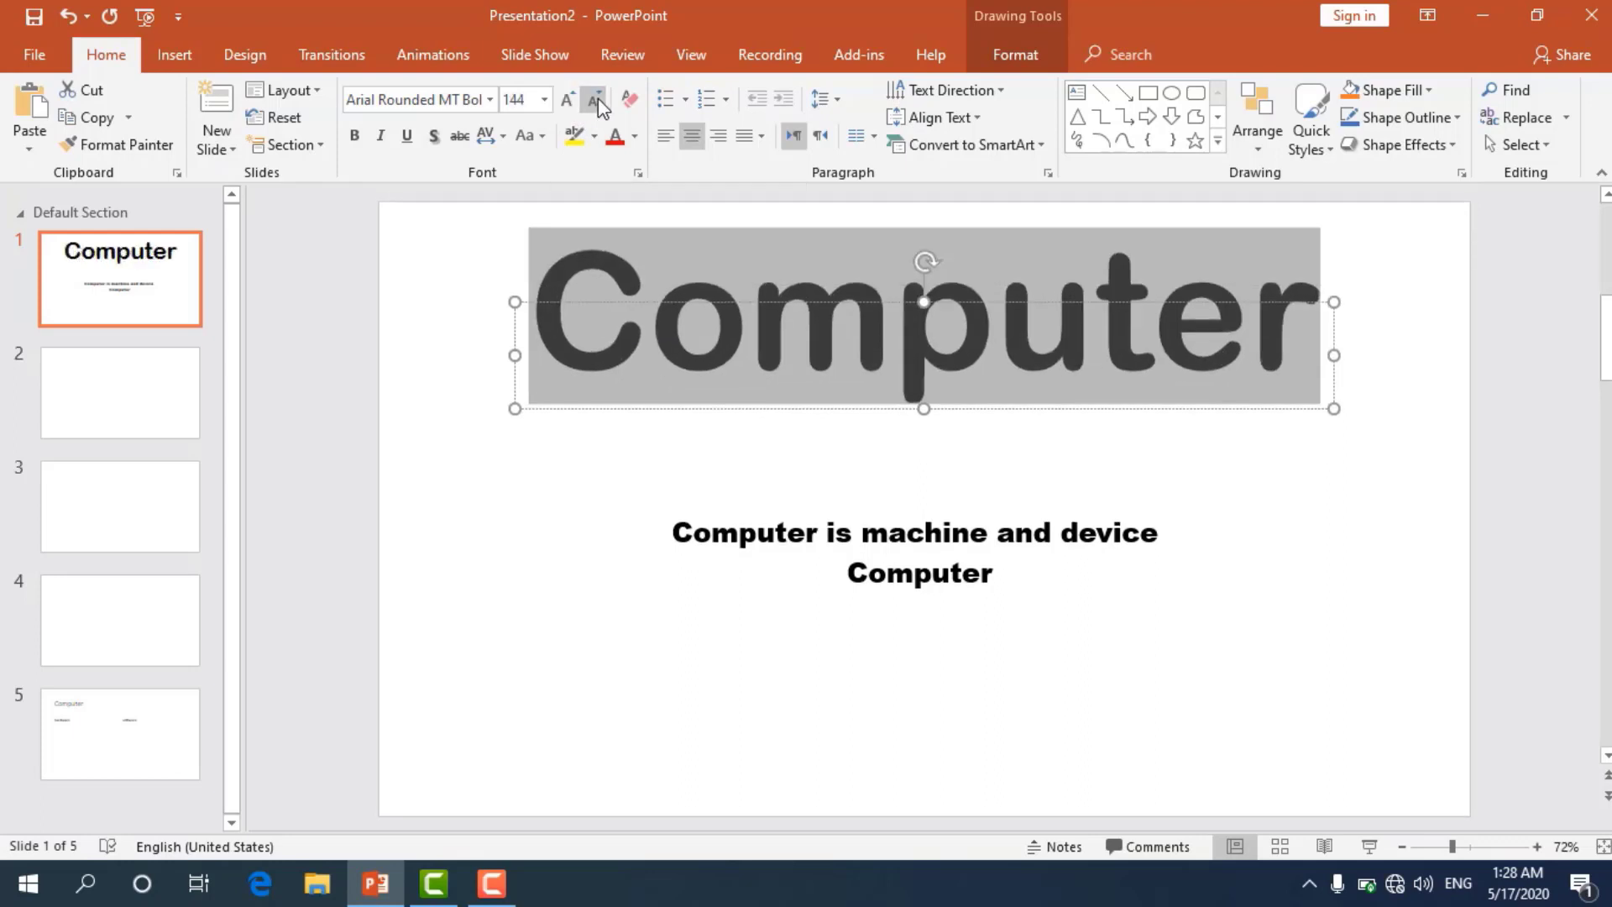
click(598, 101)
click(598, 100)
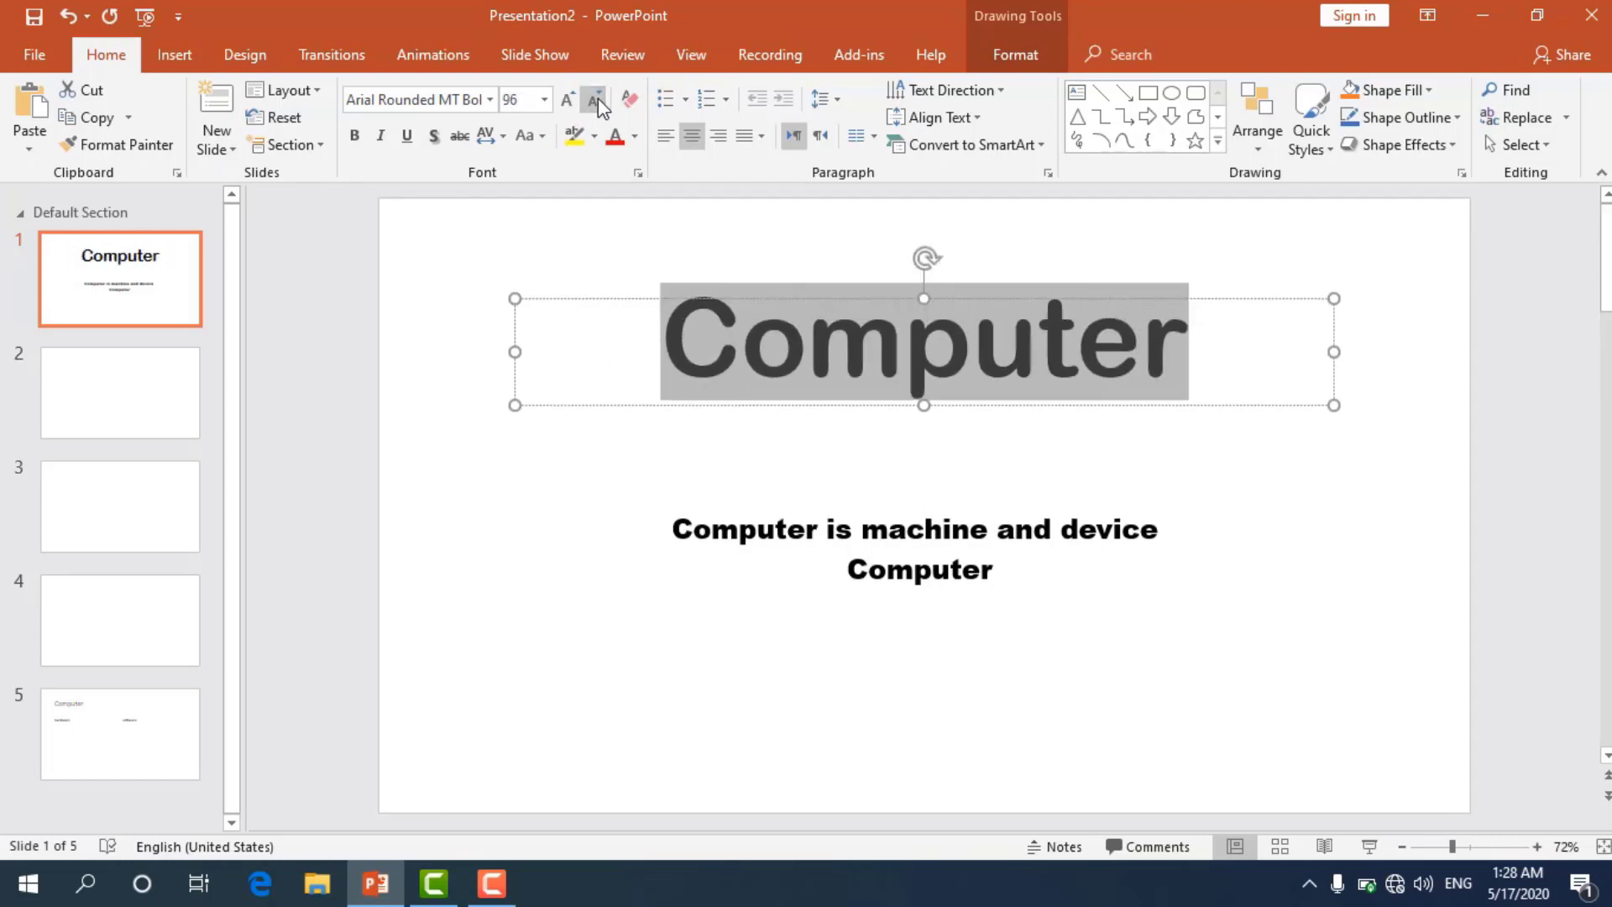
click(598, 100)
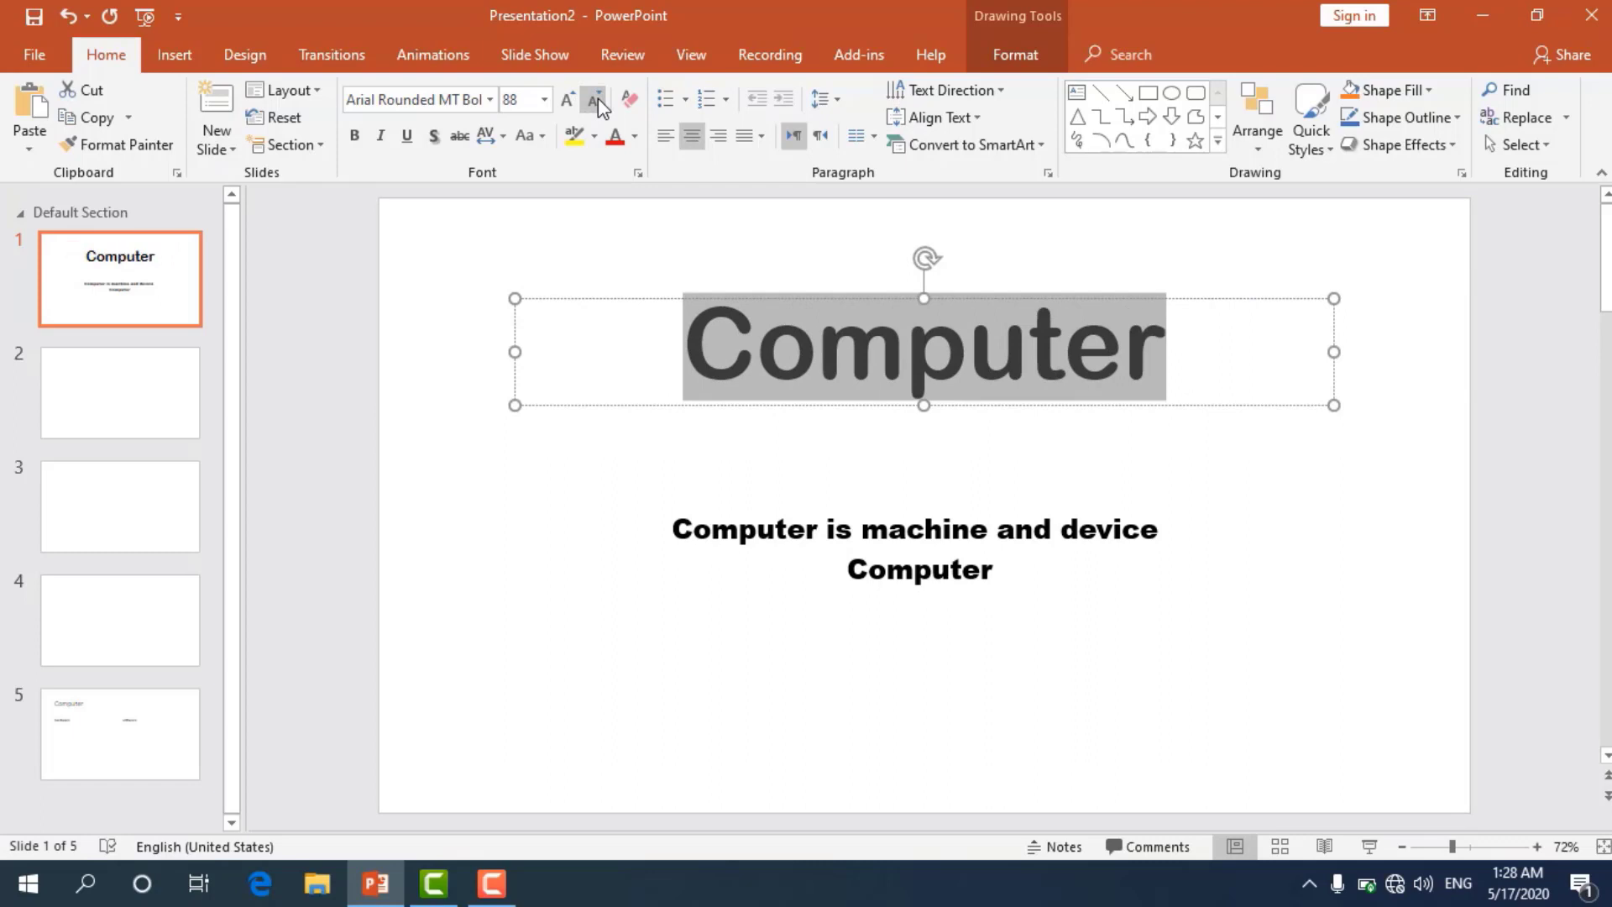
click(356, 141)
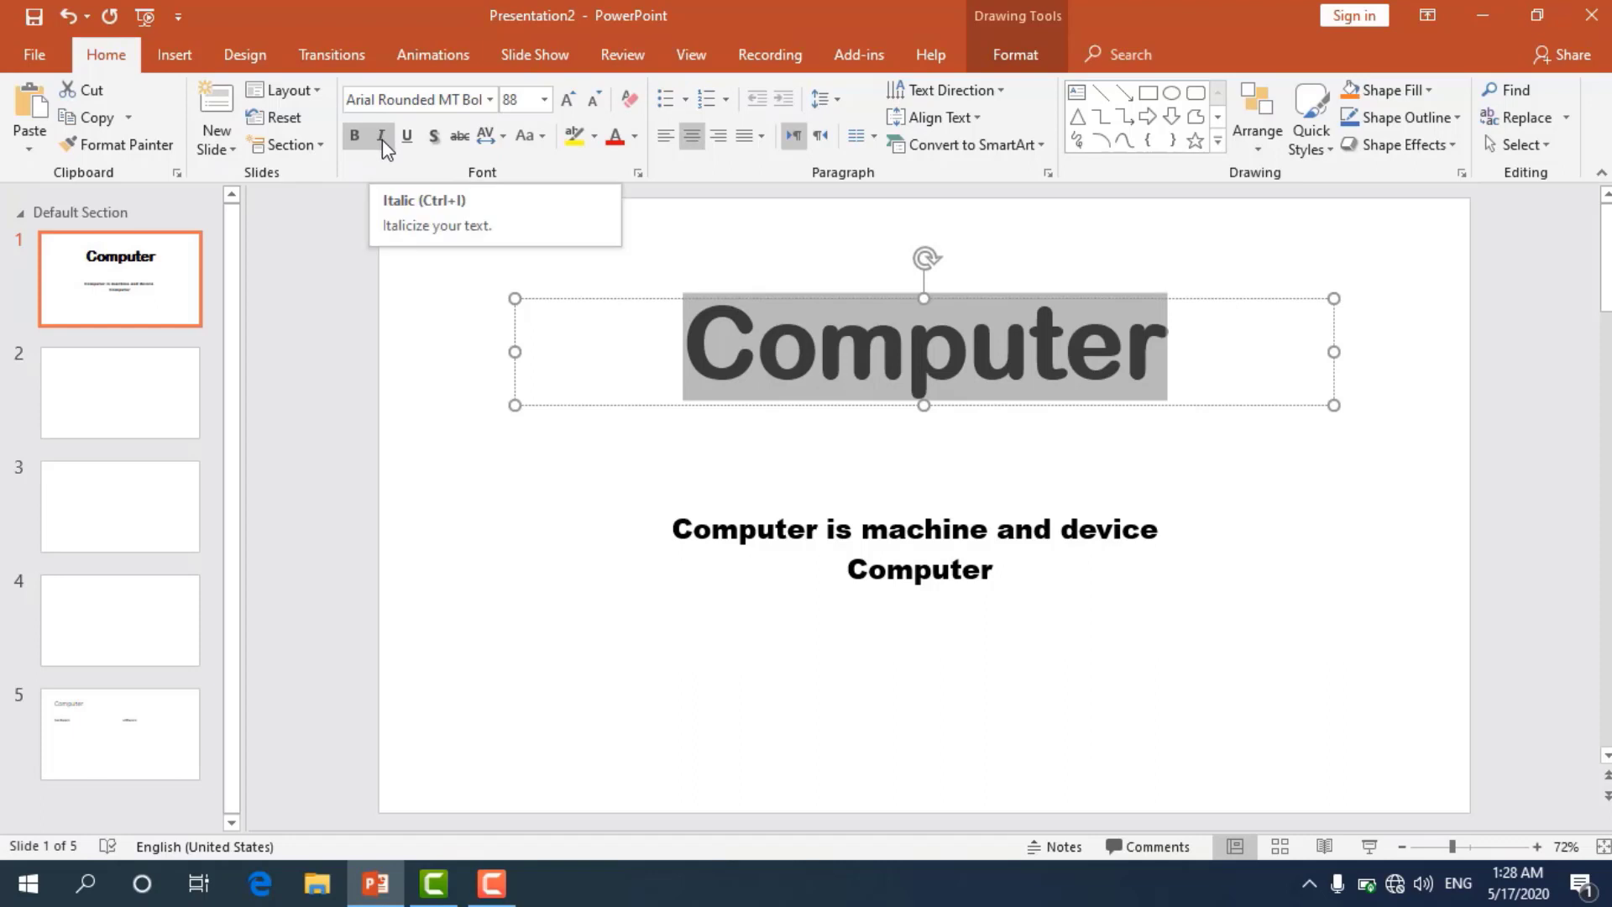
click(381, 139)
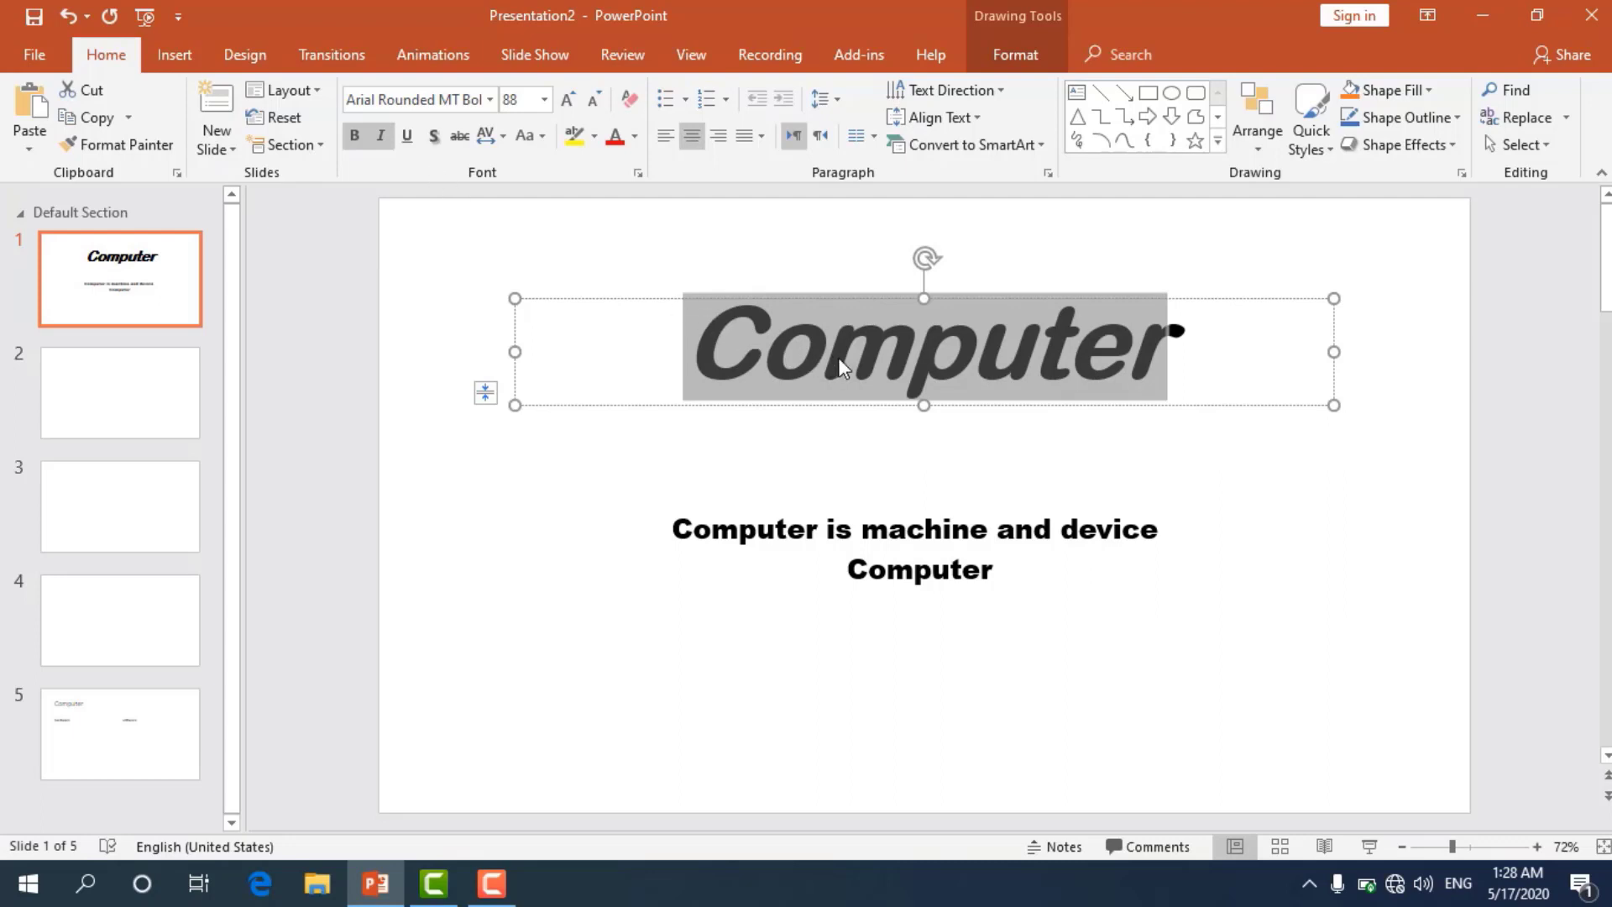
click(407, 139)
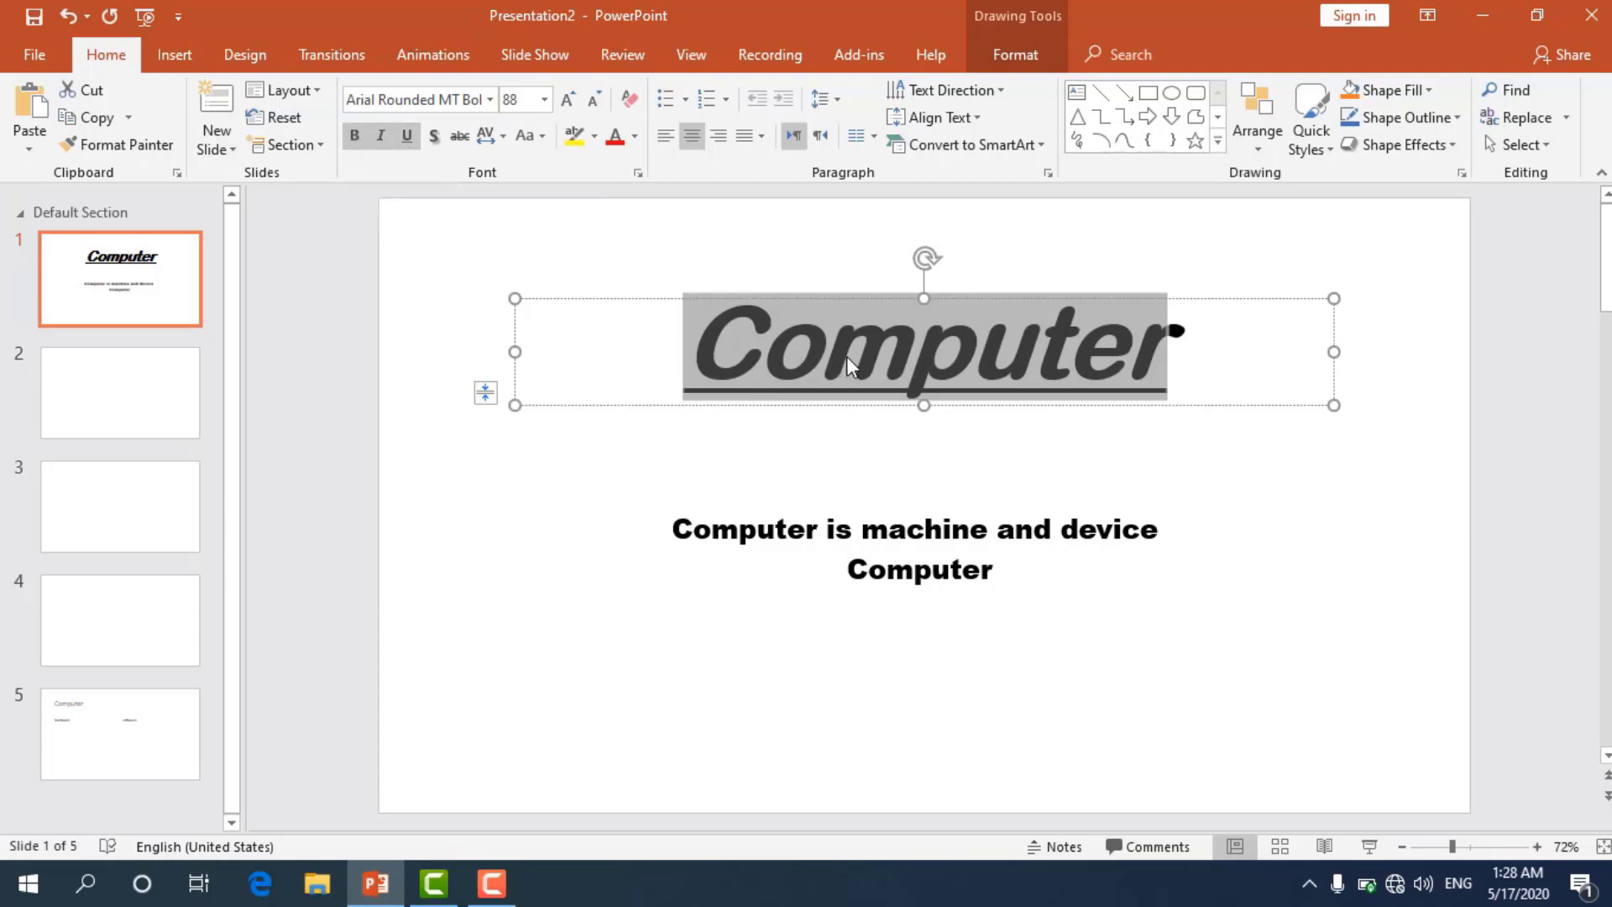
click(355, 137)
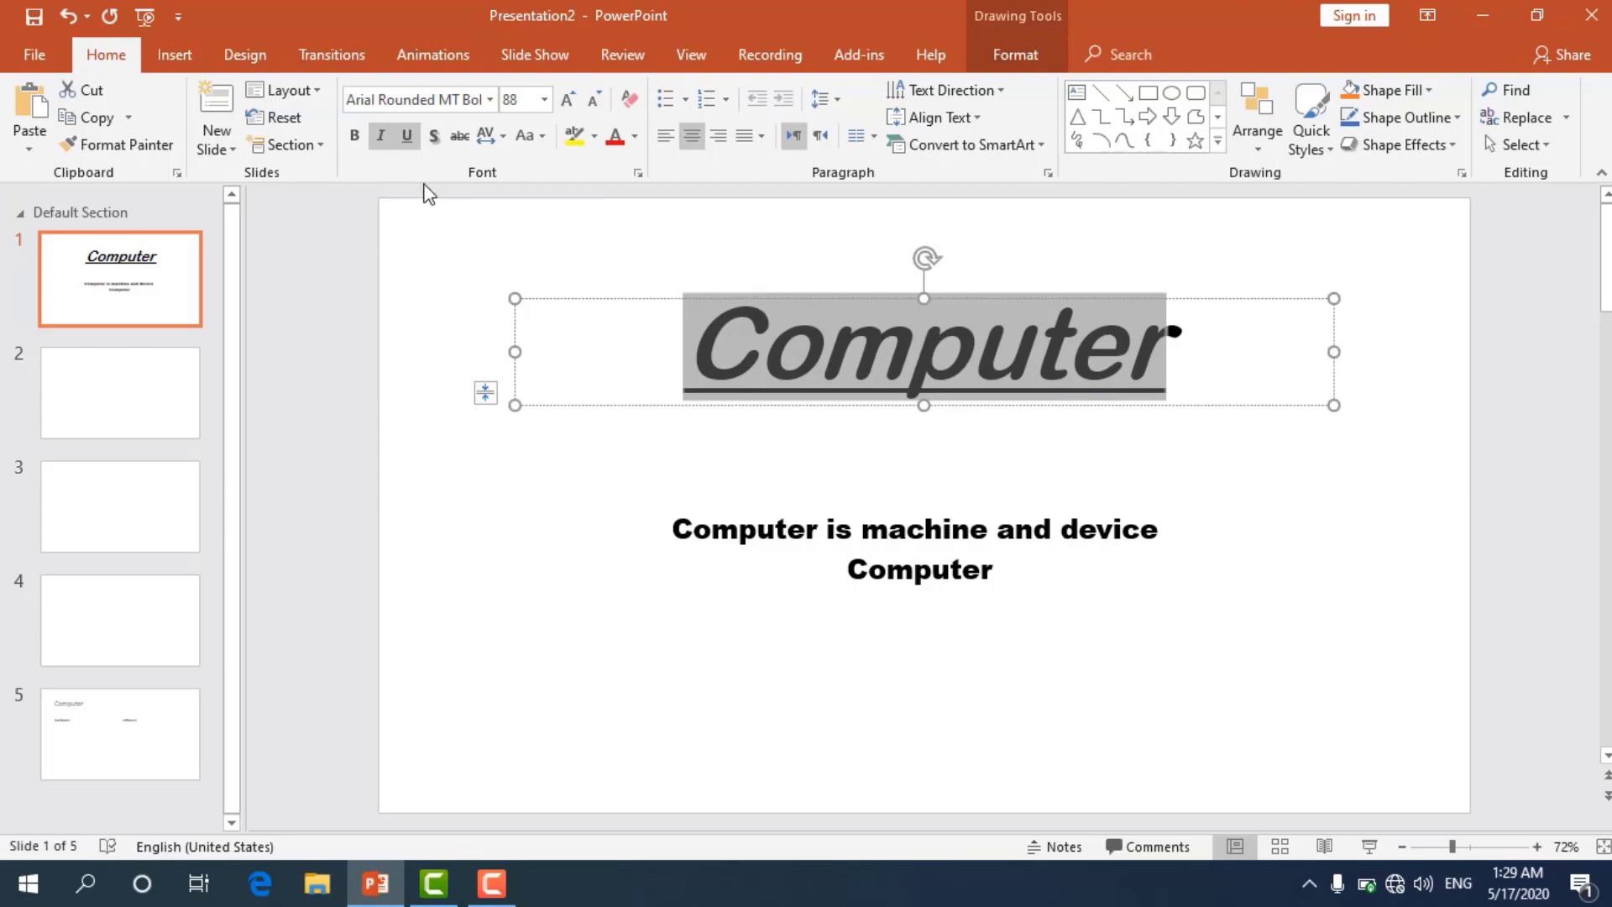
click(380, 136)
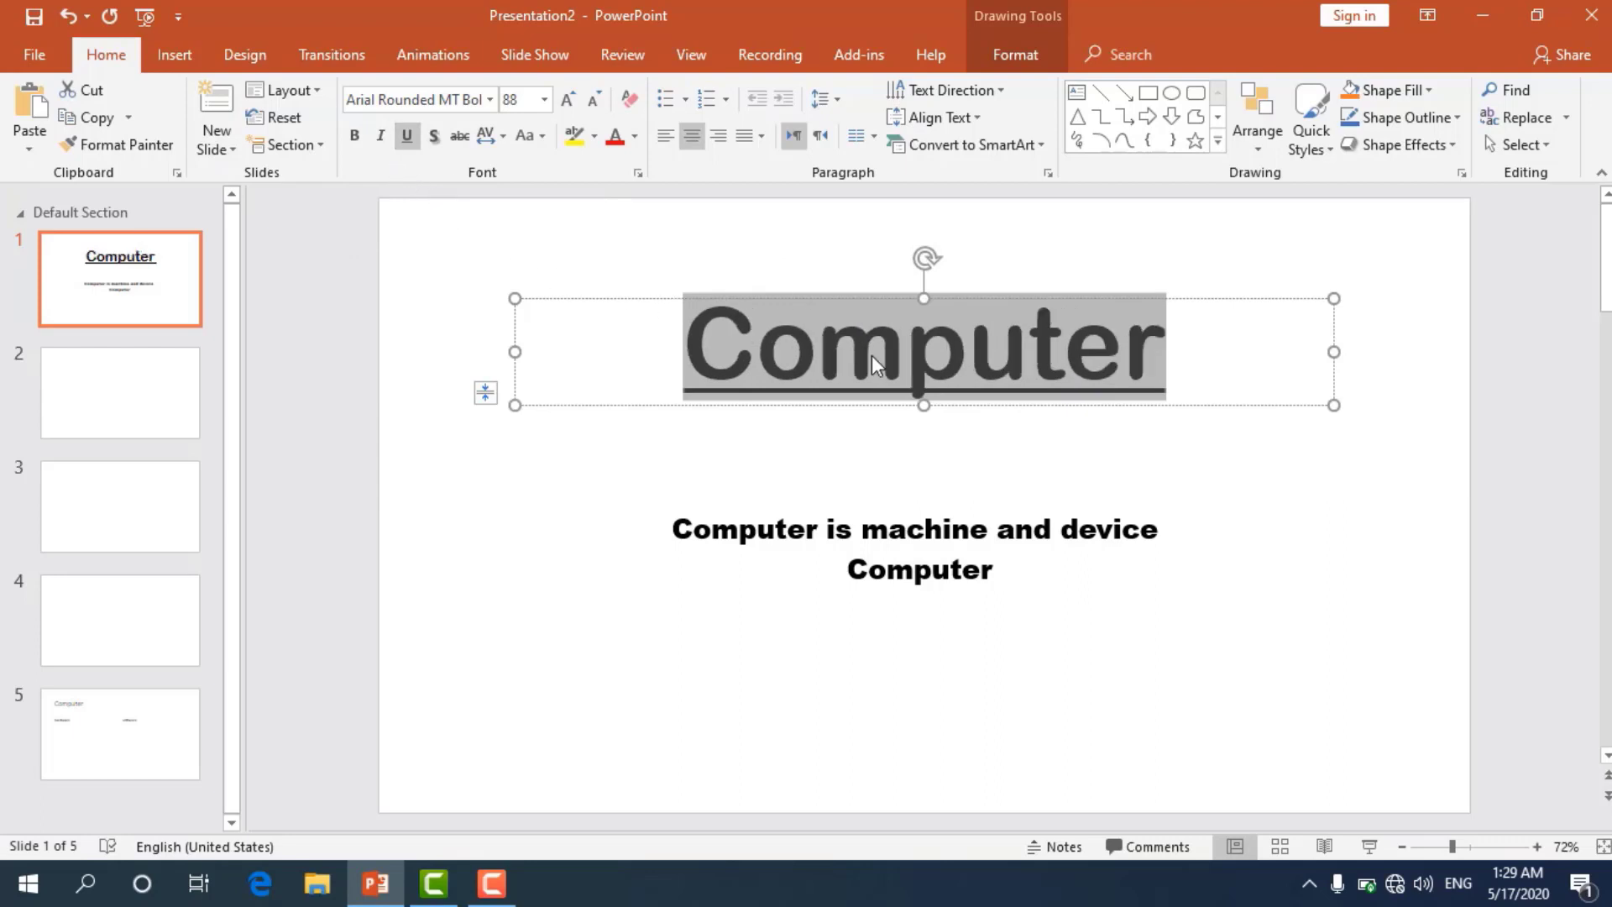
click(408, 138)
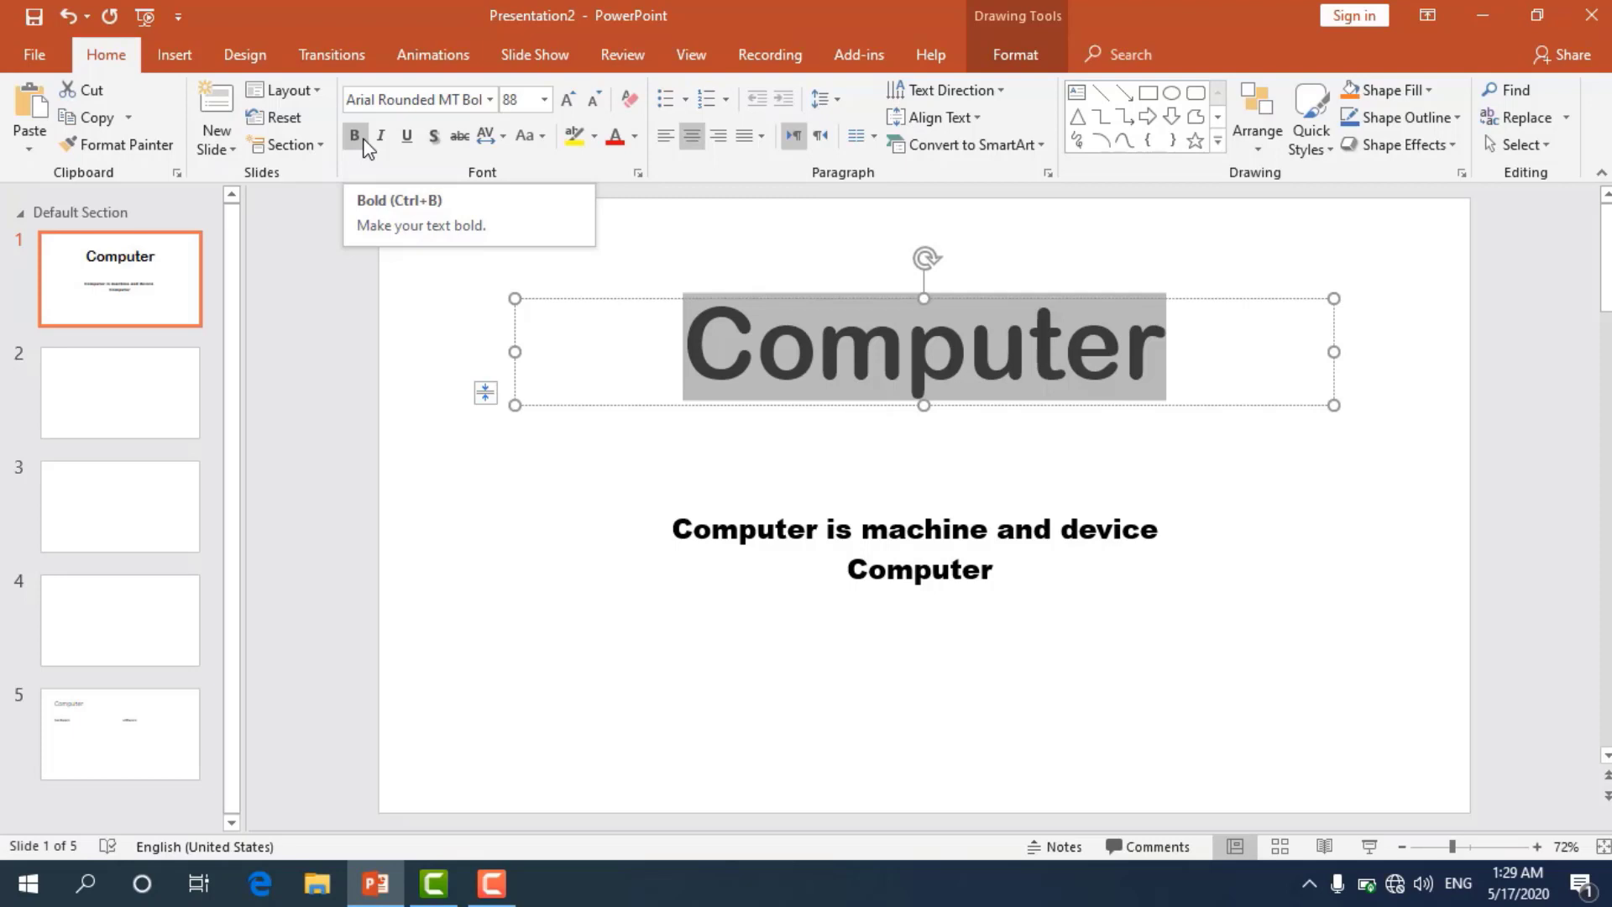
Add a text shadow to the 'Computer' title, then apply and remove strikethrough.
click(435, 140)
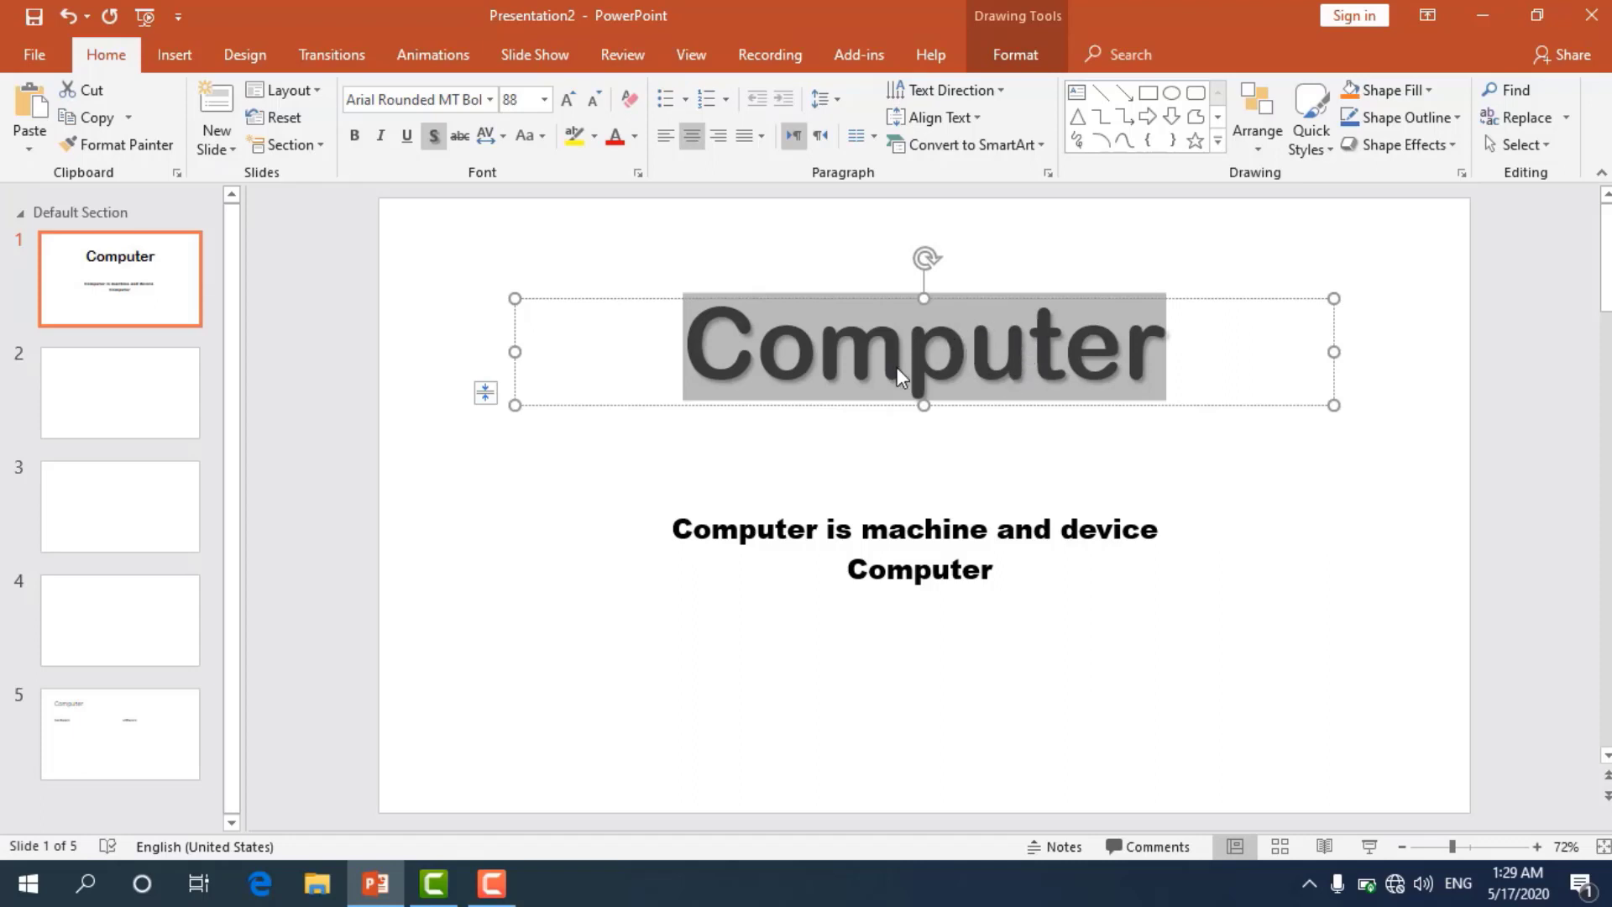
click(460, 136)
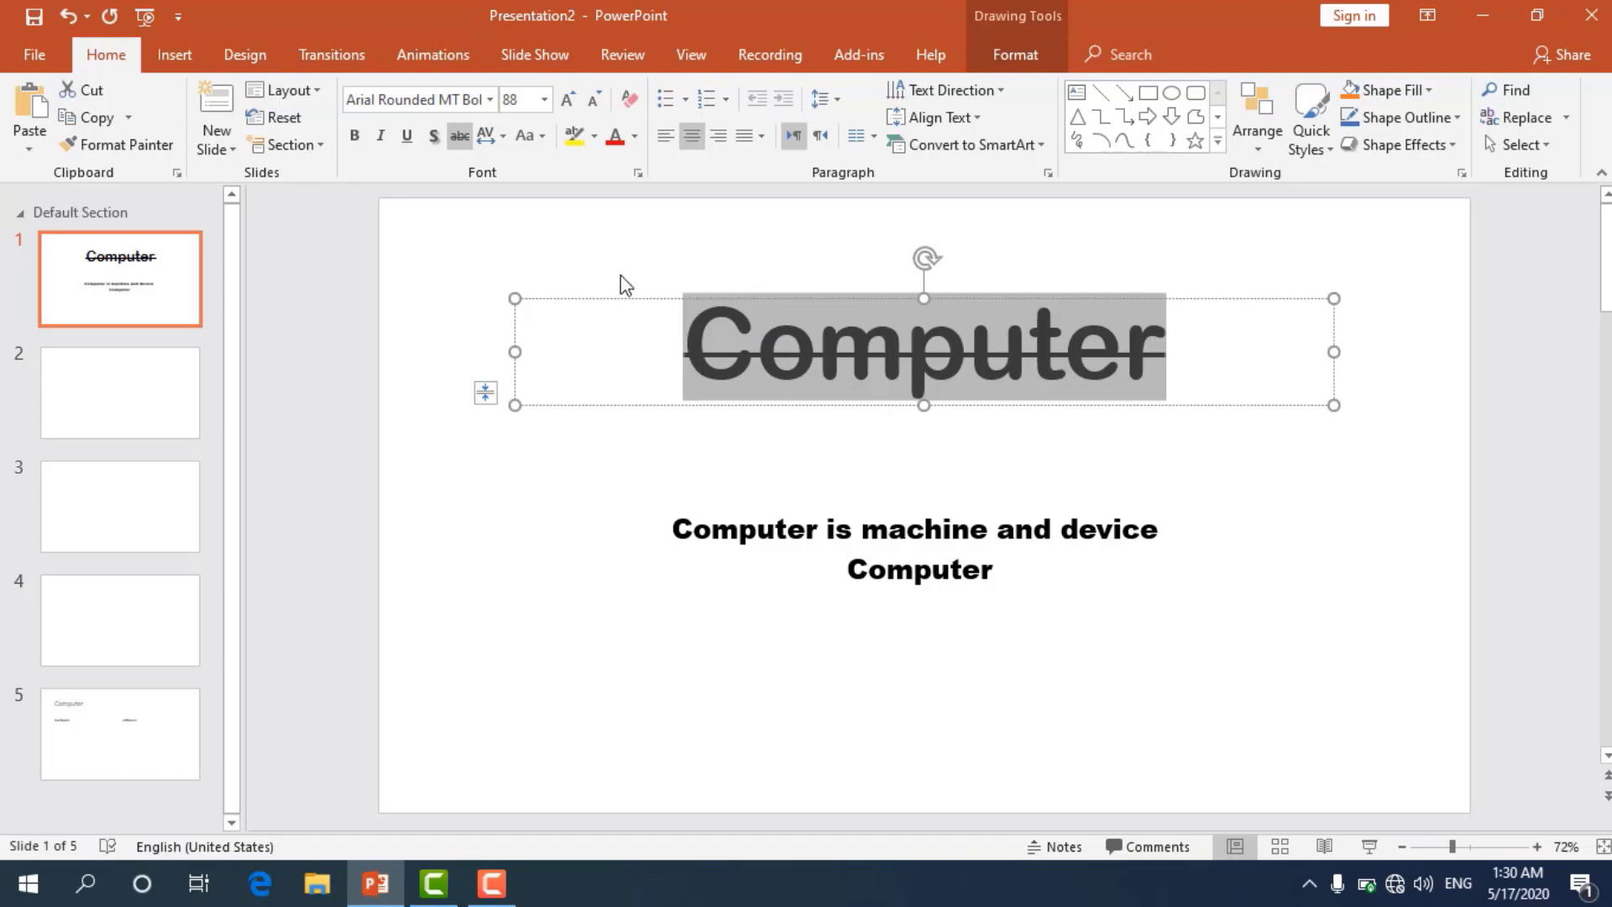
click(455, 139)
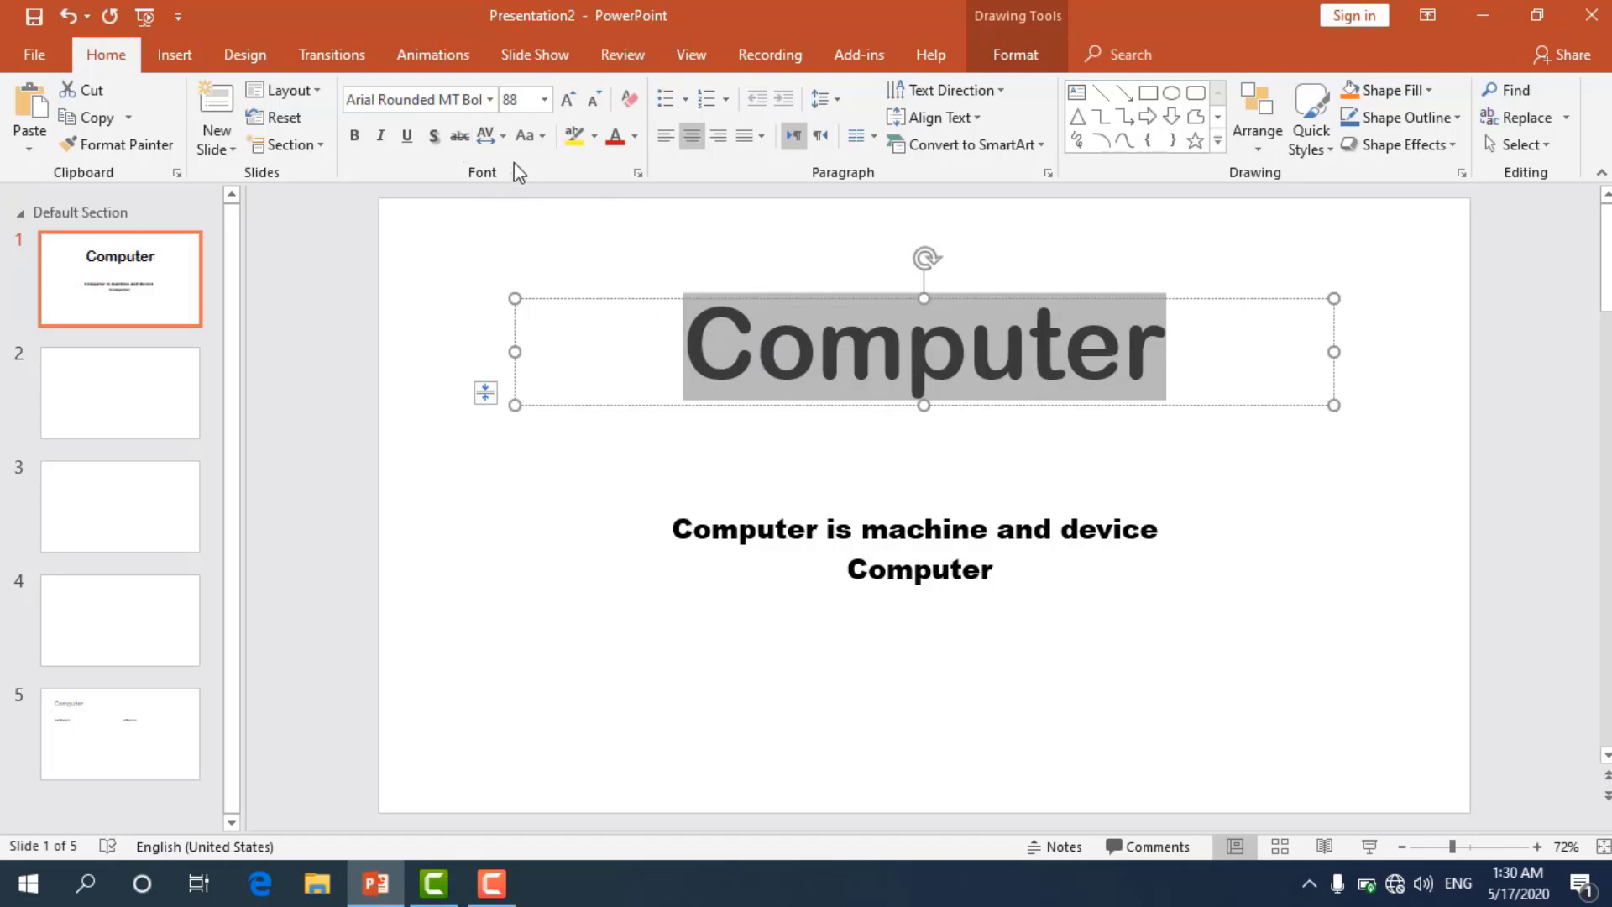
click(504, 137)
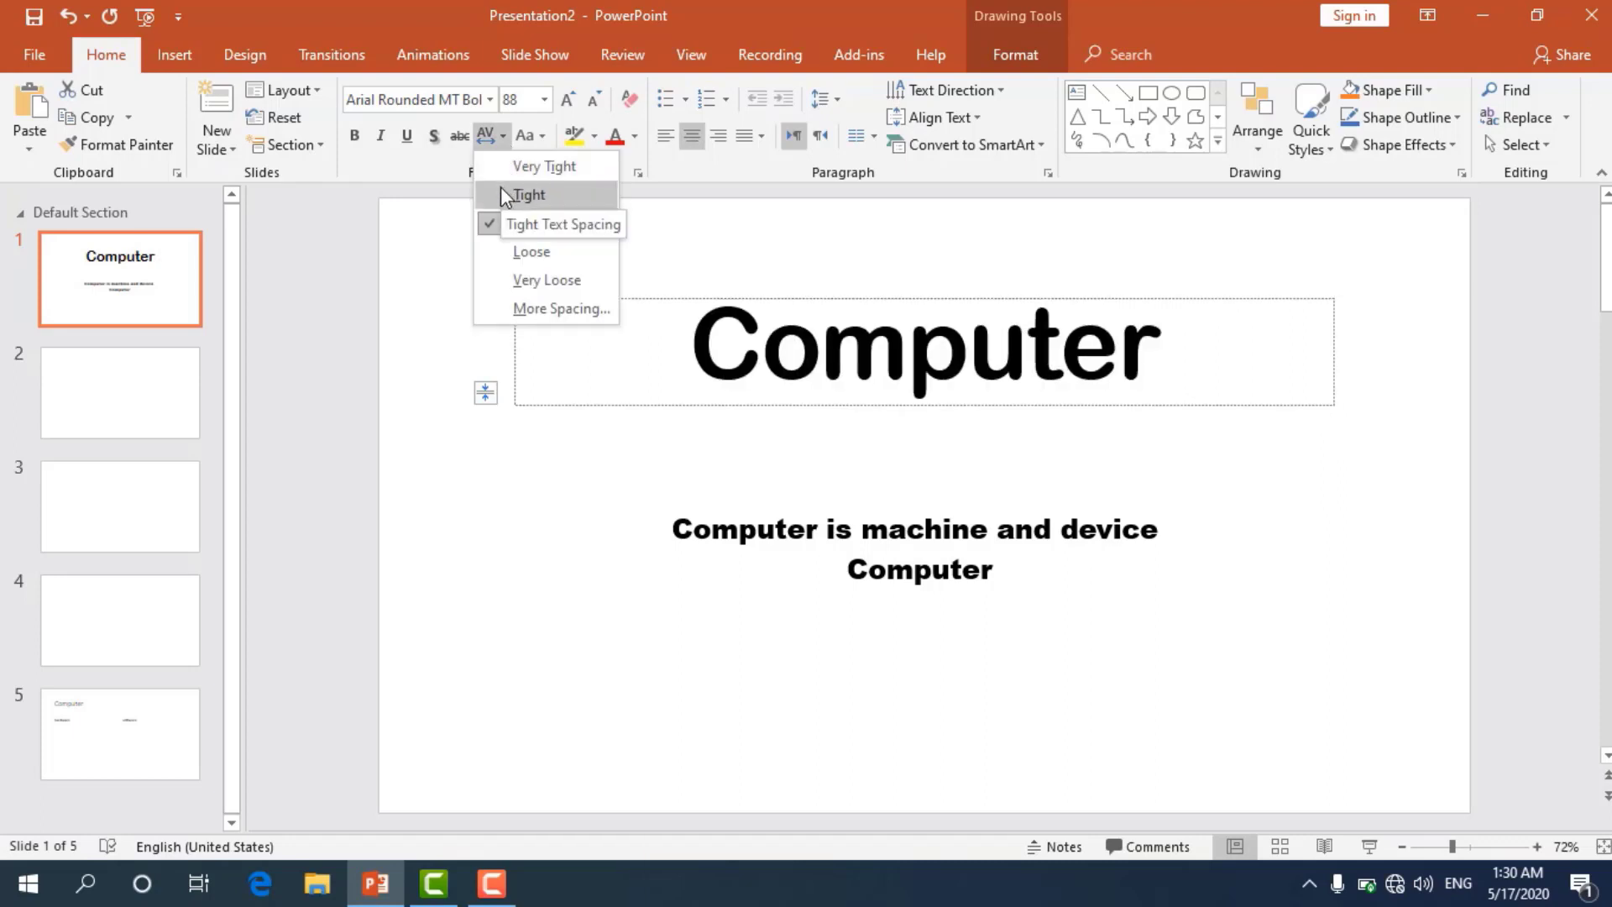
Preview Very Tight, Tight, Normal, Loose and Very Loose character spacing on the title.
click(500, 167)
click(494, 136)
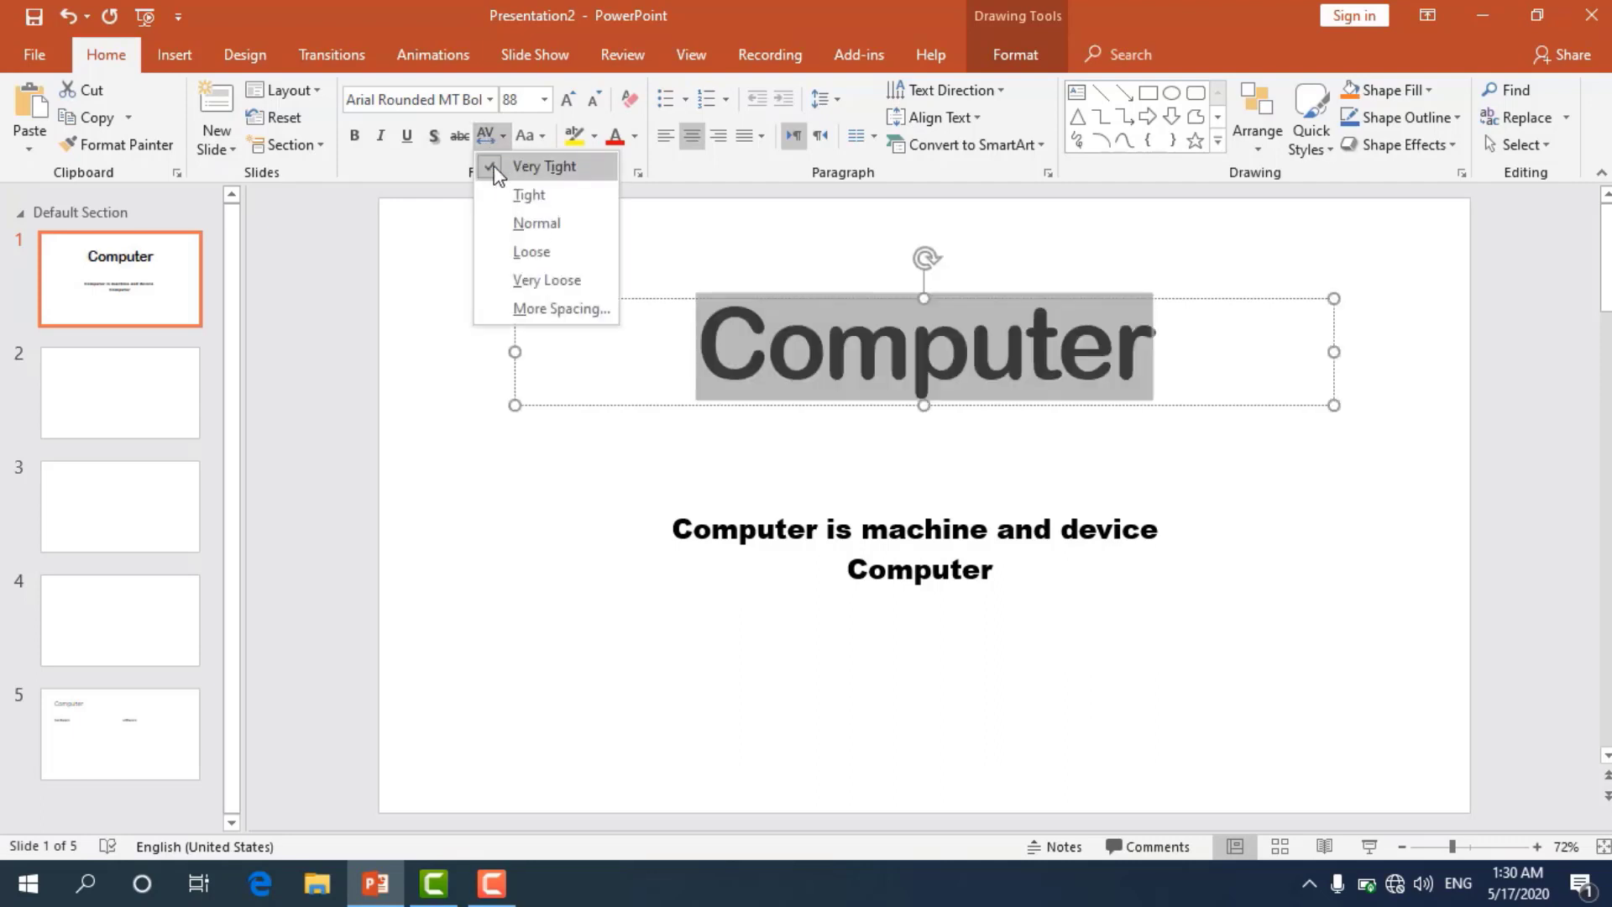
click(502, 195)
click(495, 135)
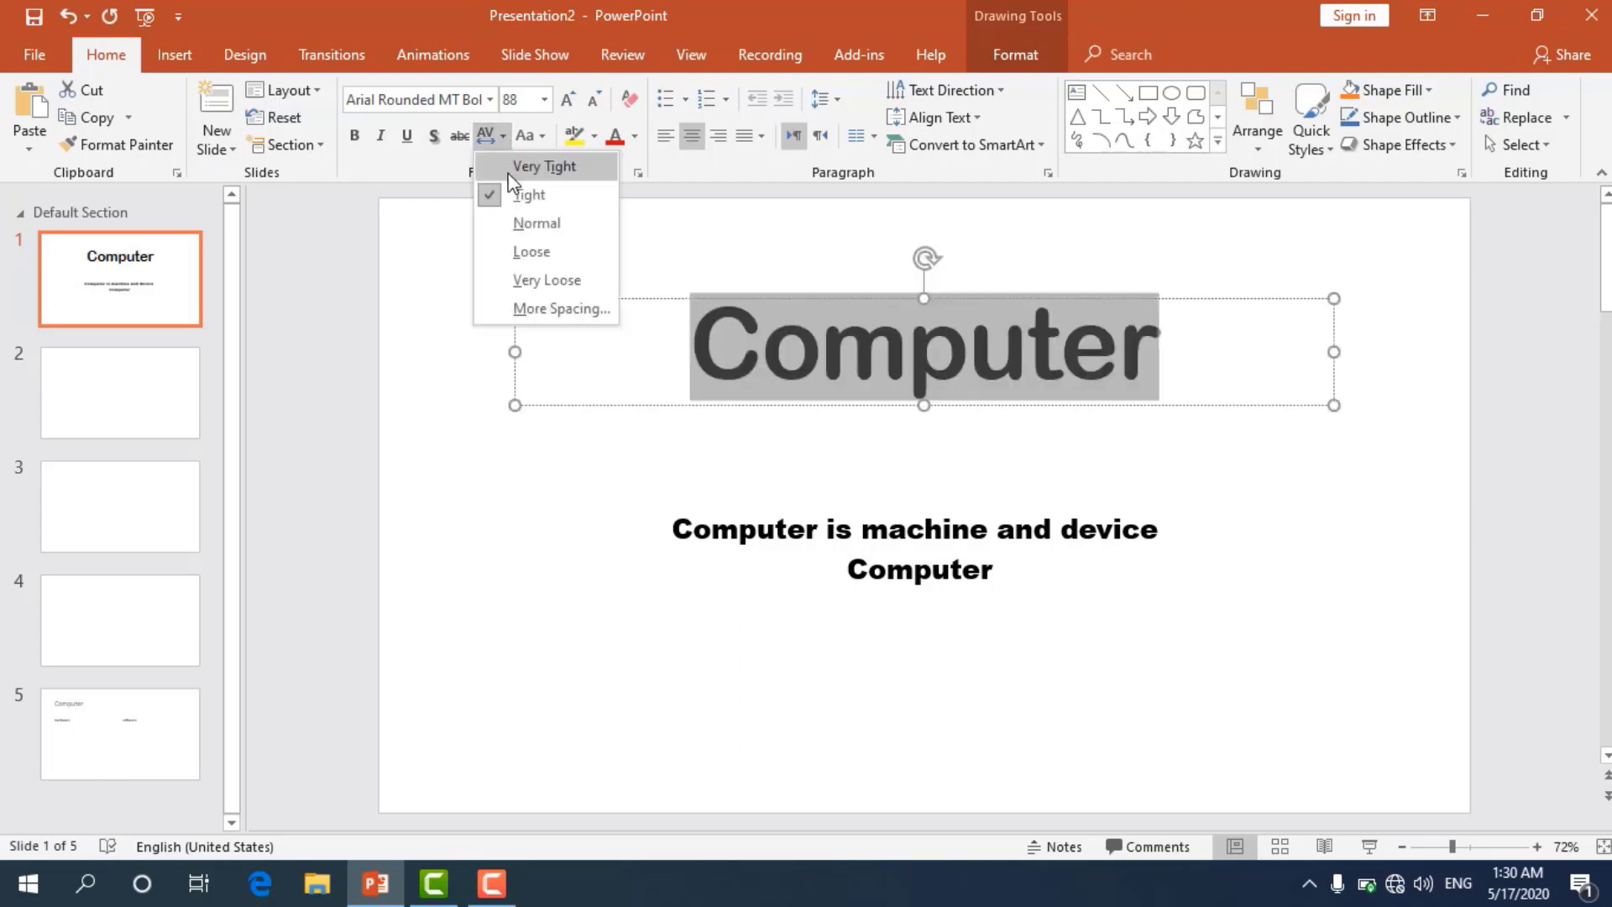
click(522, 225)
click(502, 135)
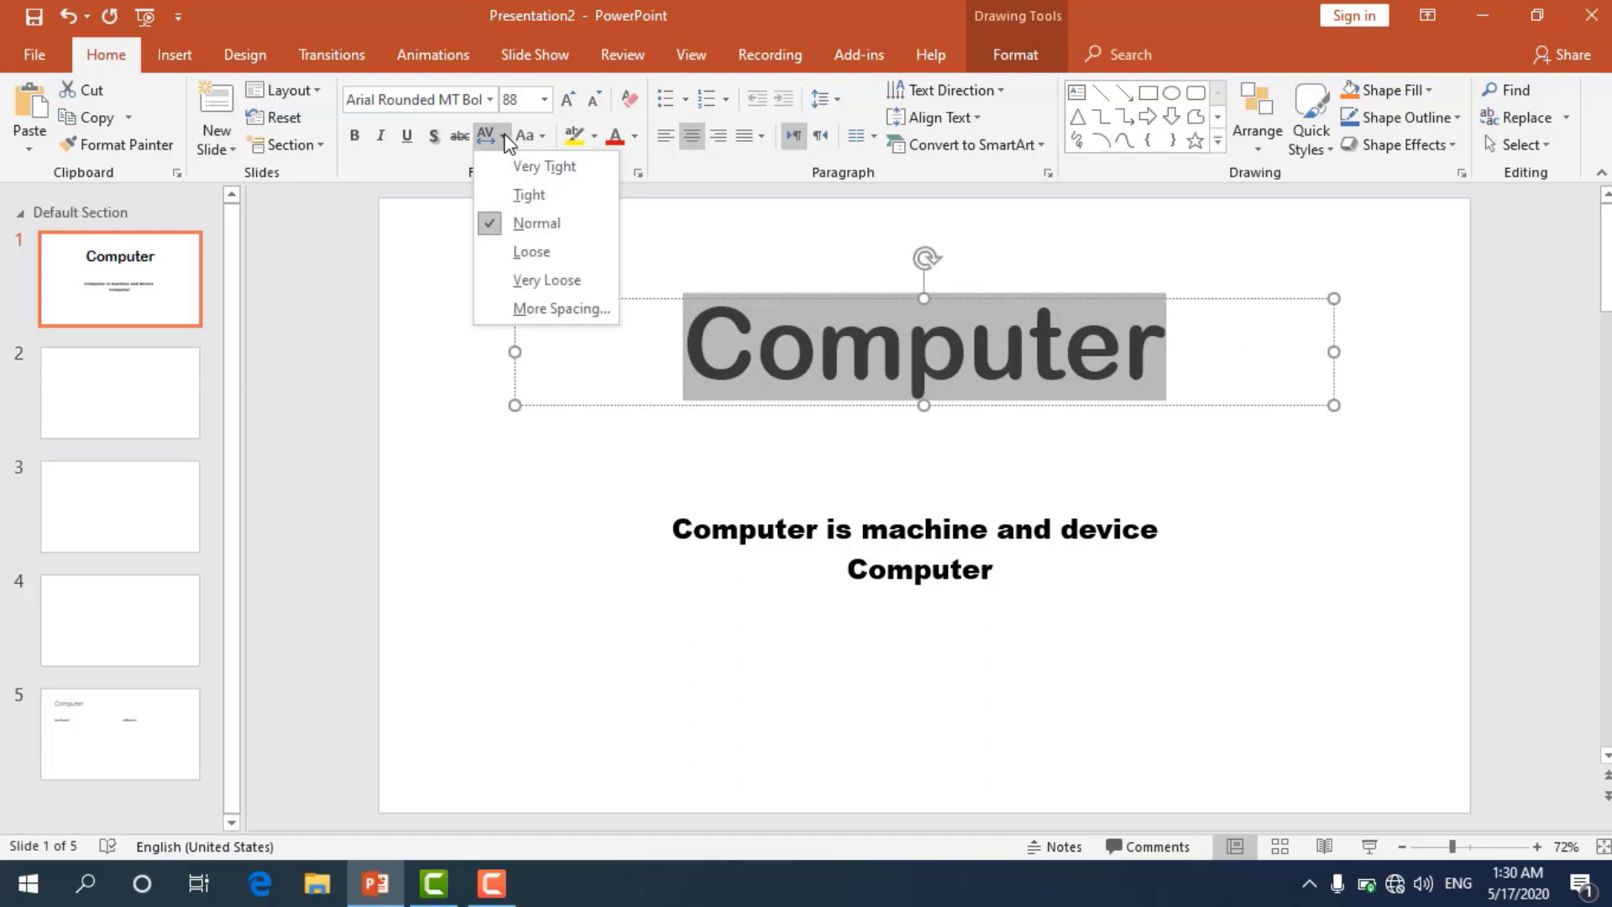
click(533, 252)
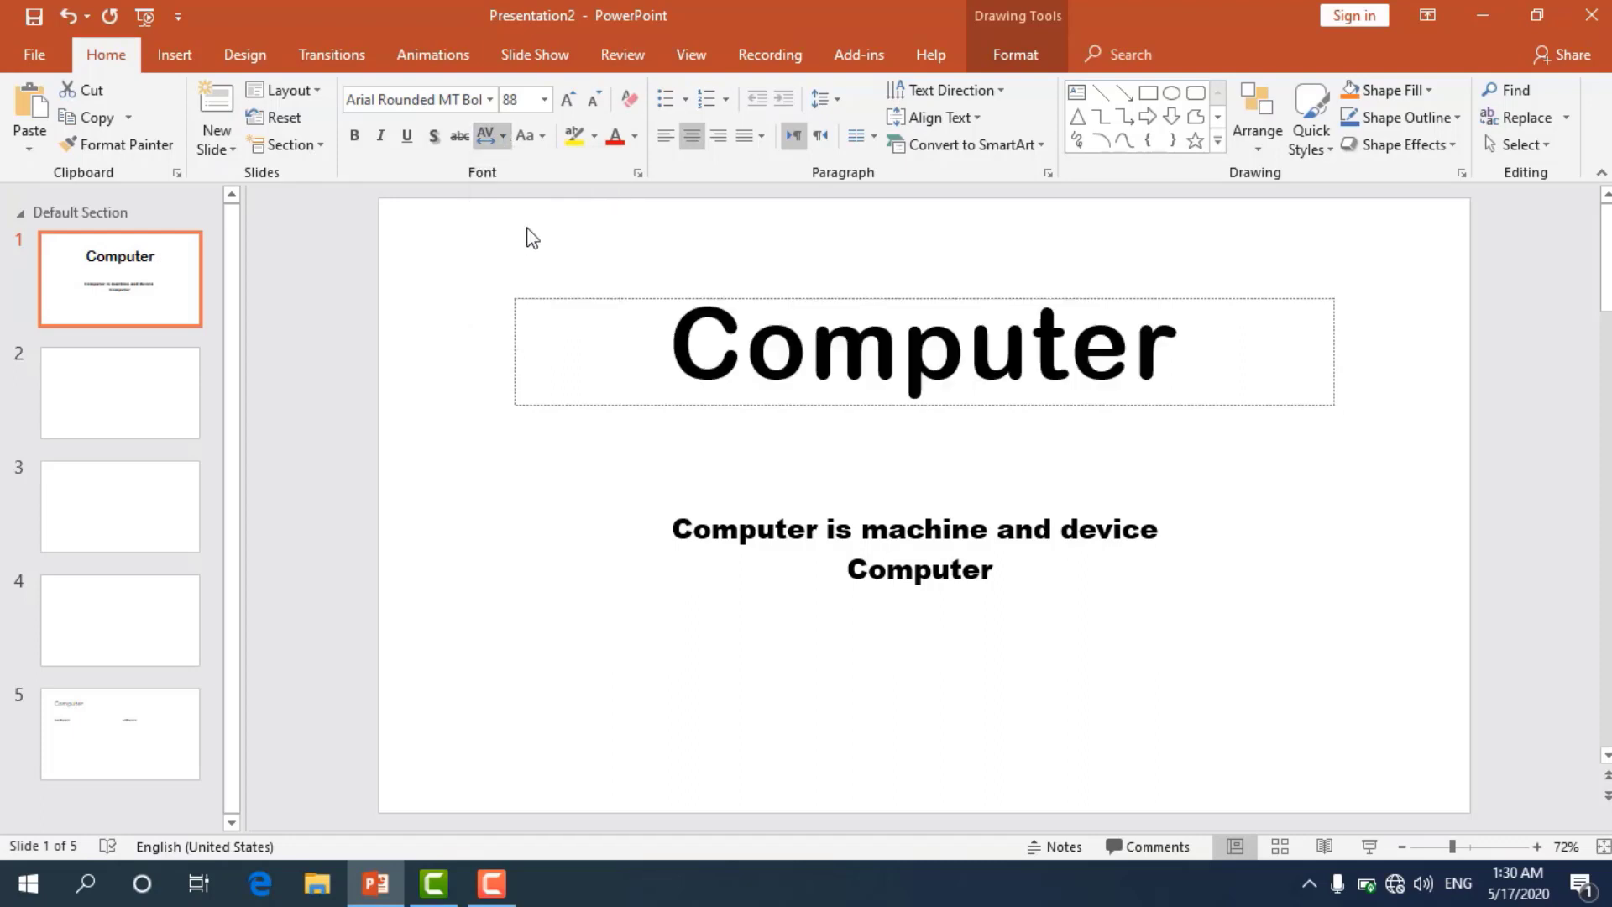
click(495, 135)
click(547, 280)
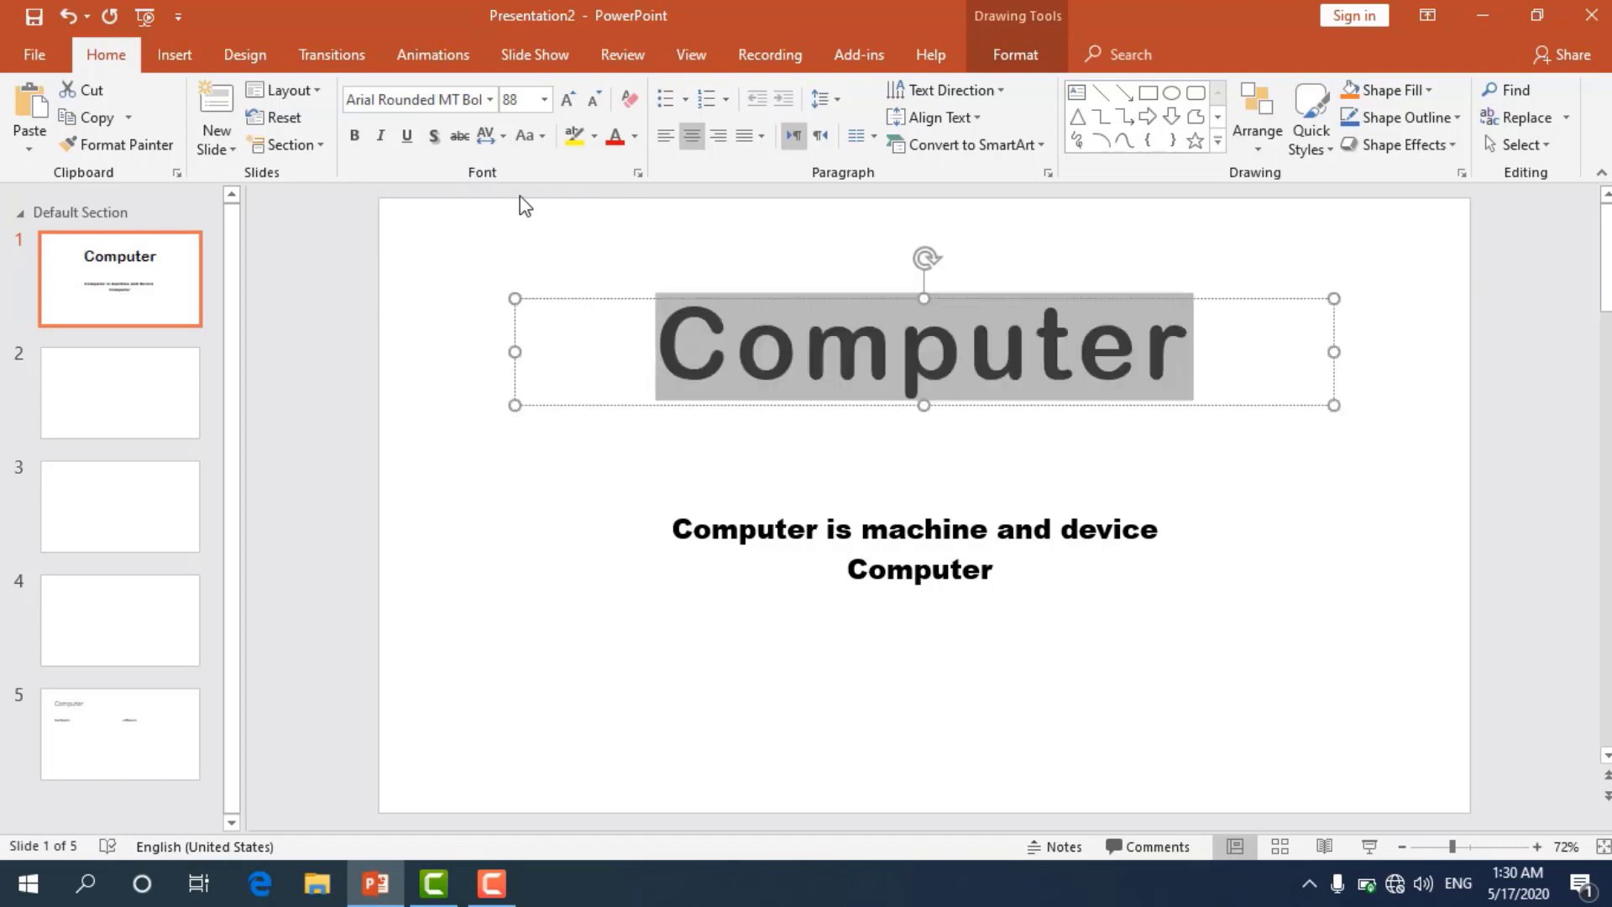
Switch the title's spacing to Loose, then back to Normal.
click(504, 135)
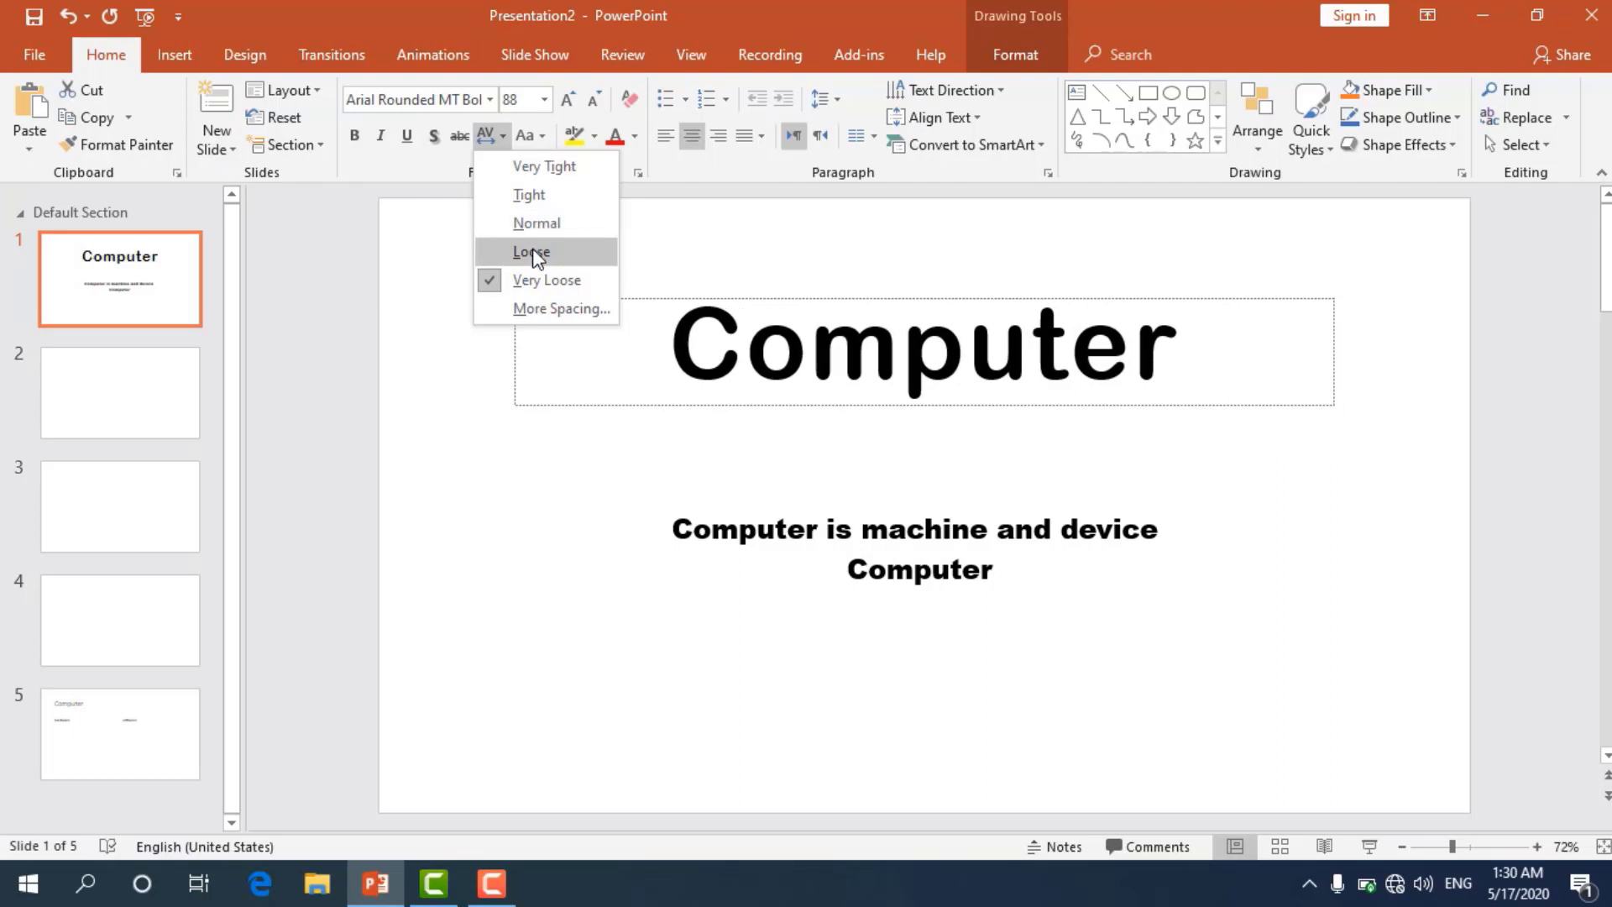
click(535, 253)
click(535, 135)
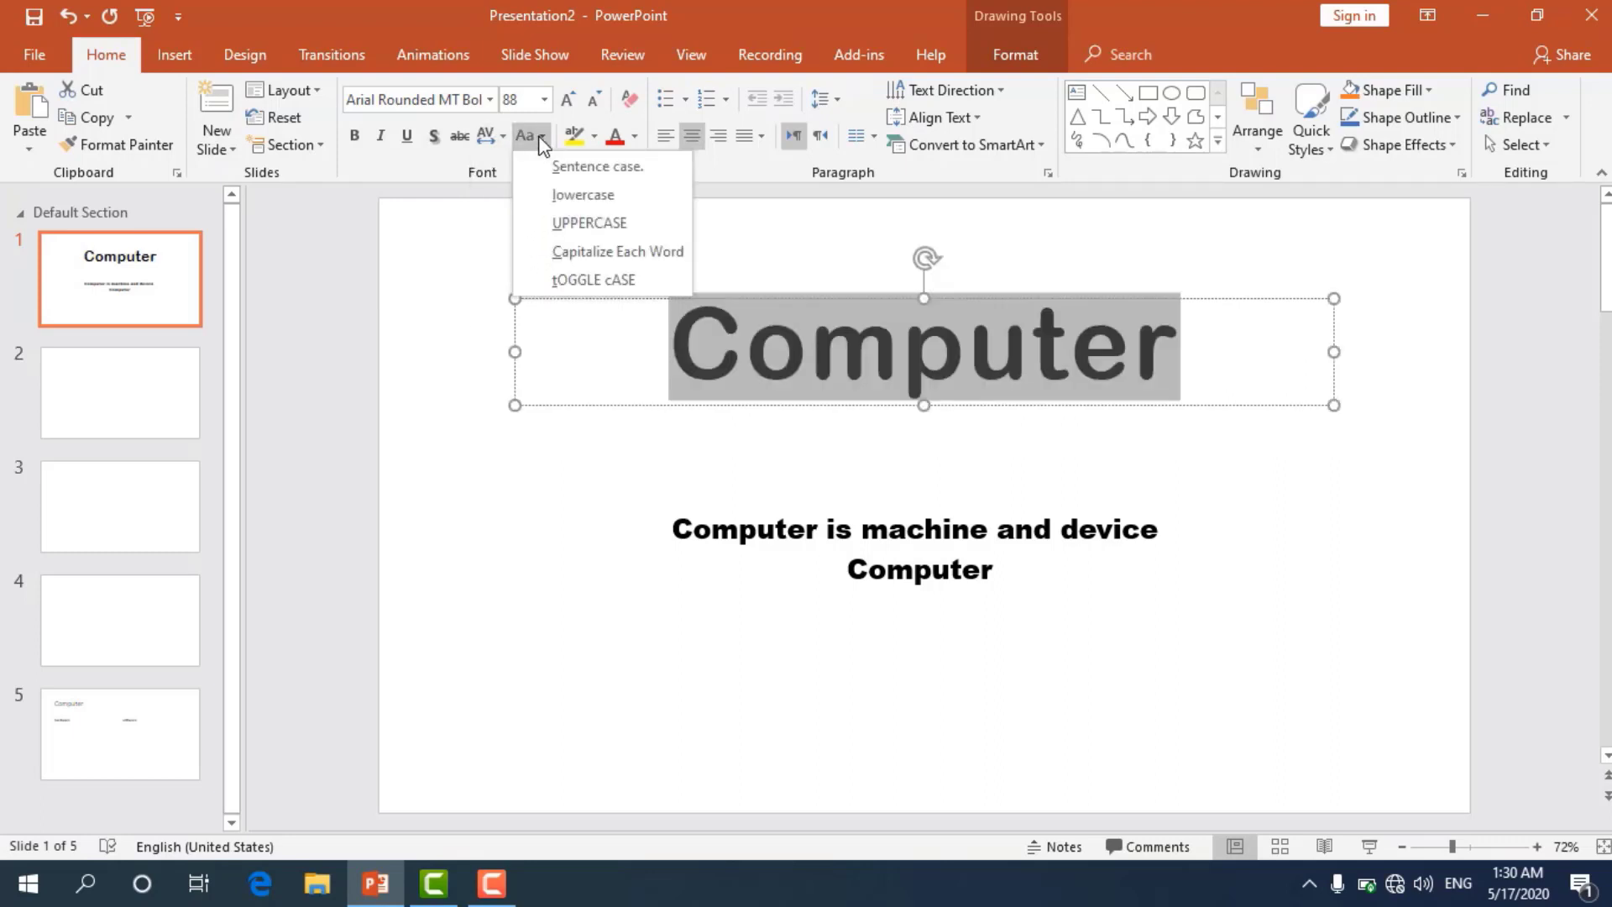
click(503, 136)
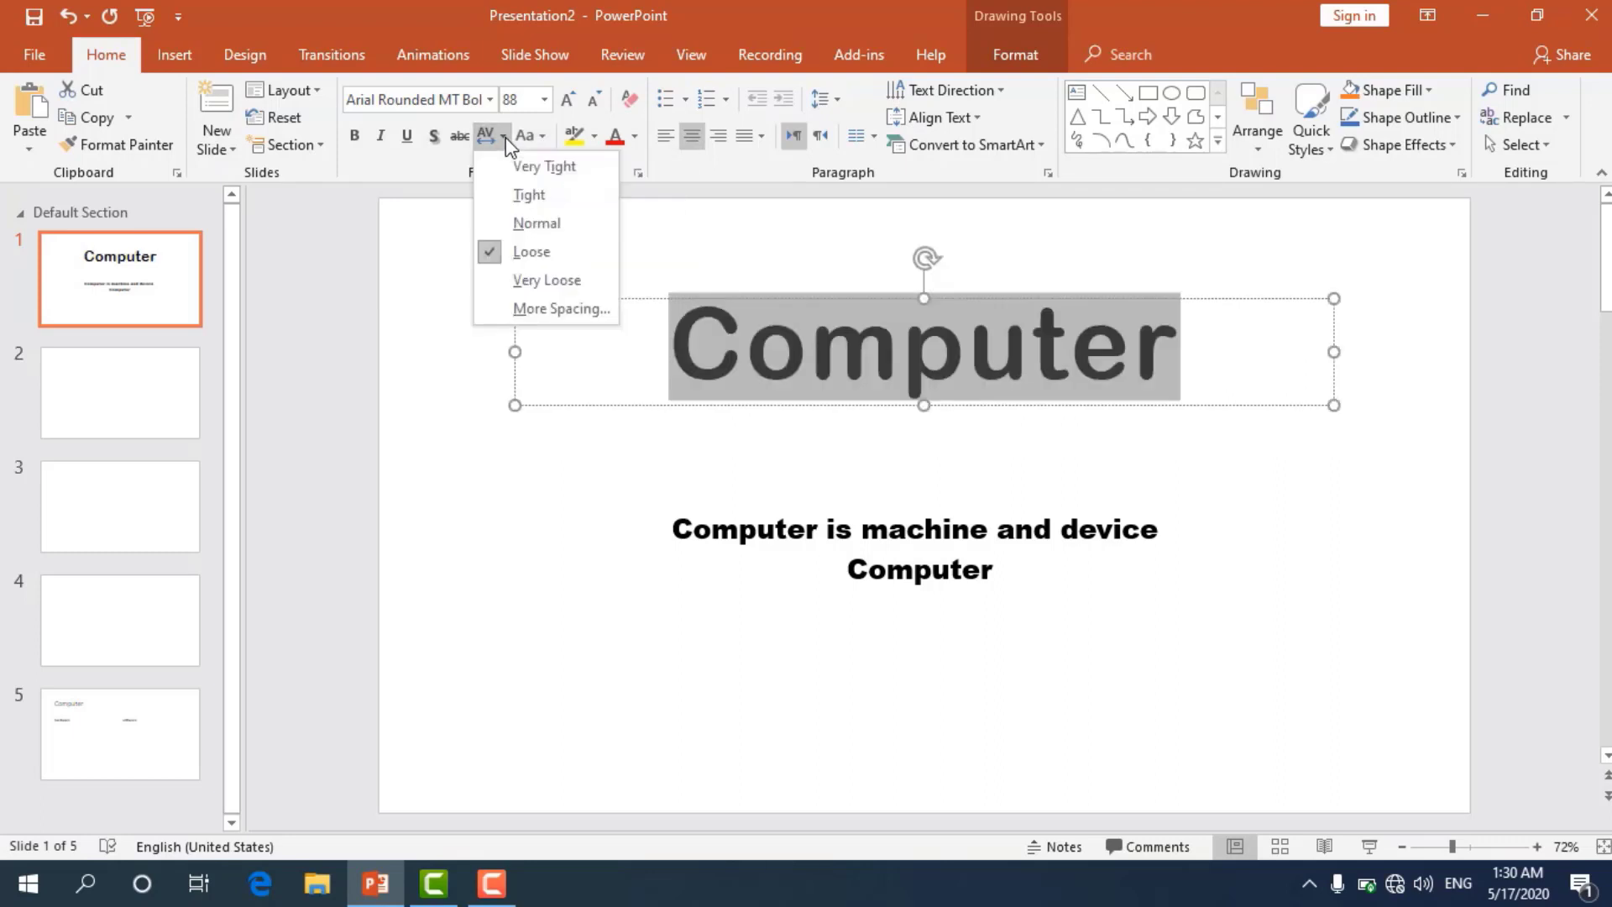
click(528, 225)
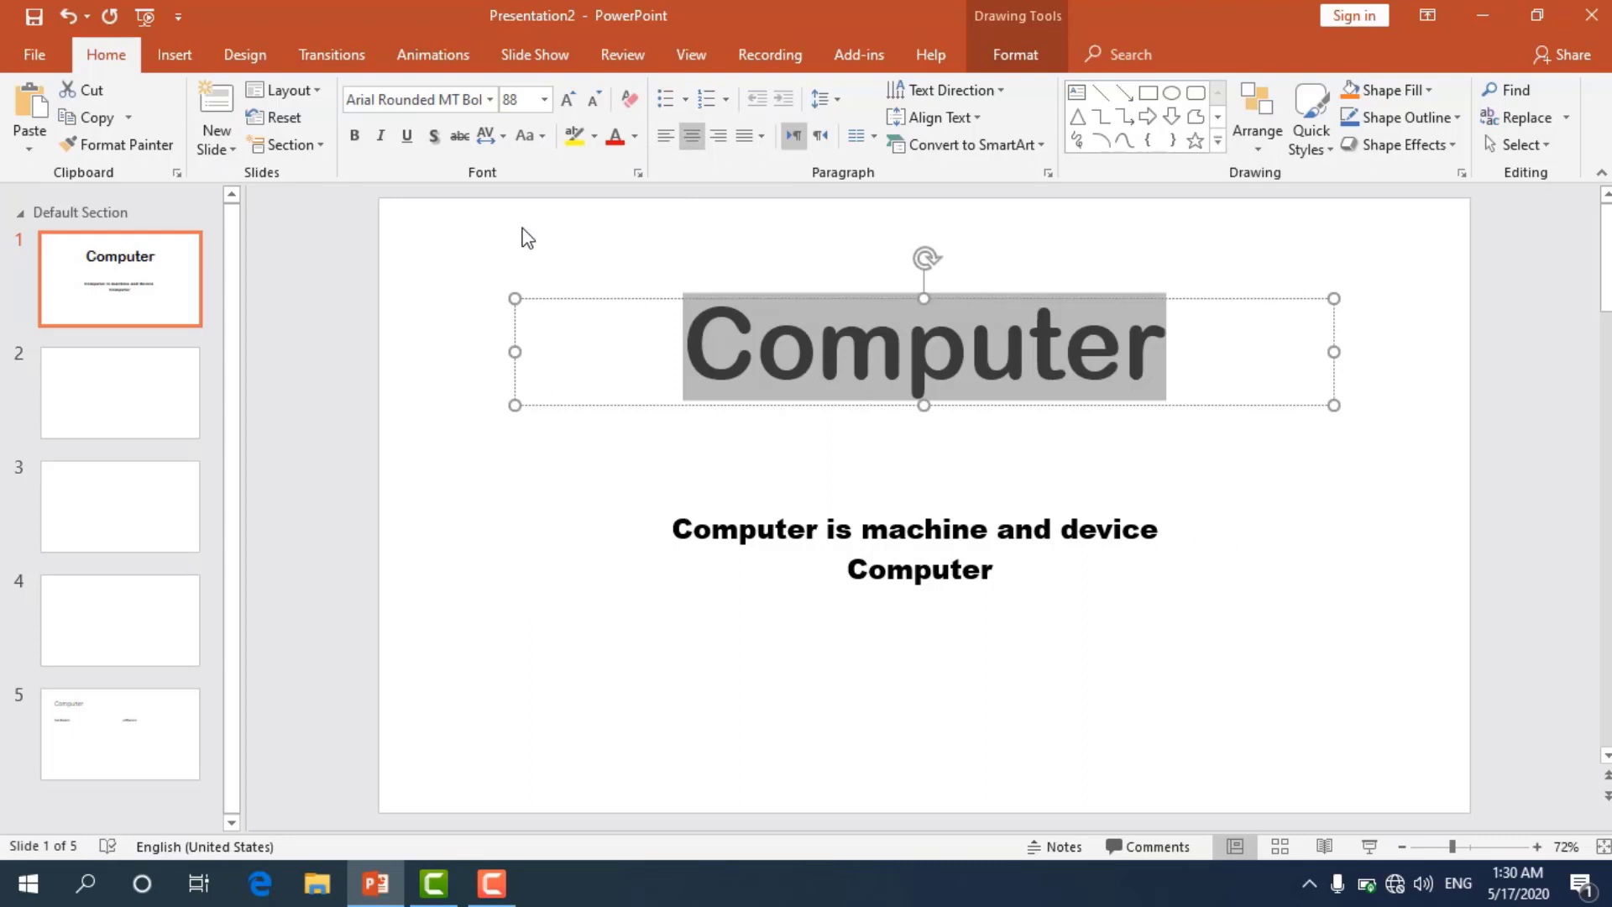
Change the title to Sentence case, lowercase, UPPERCASE, and finally Capitalize Each Word.
click(531, 143)
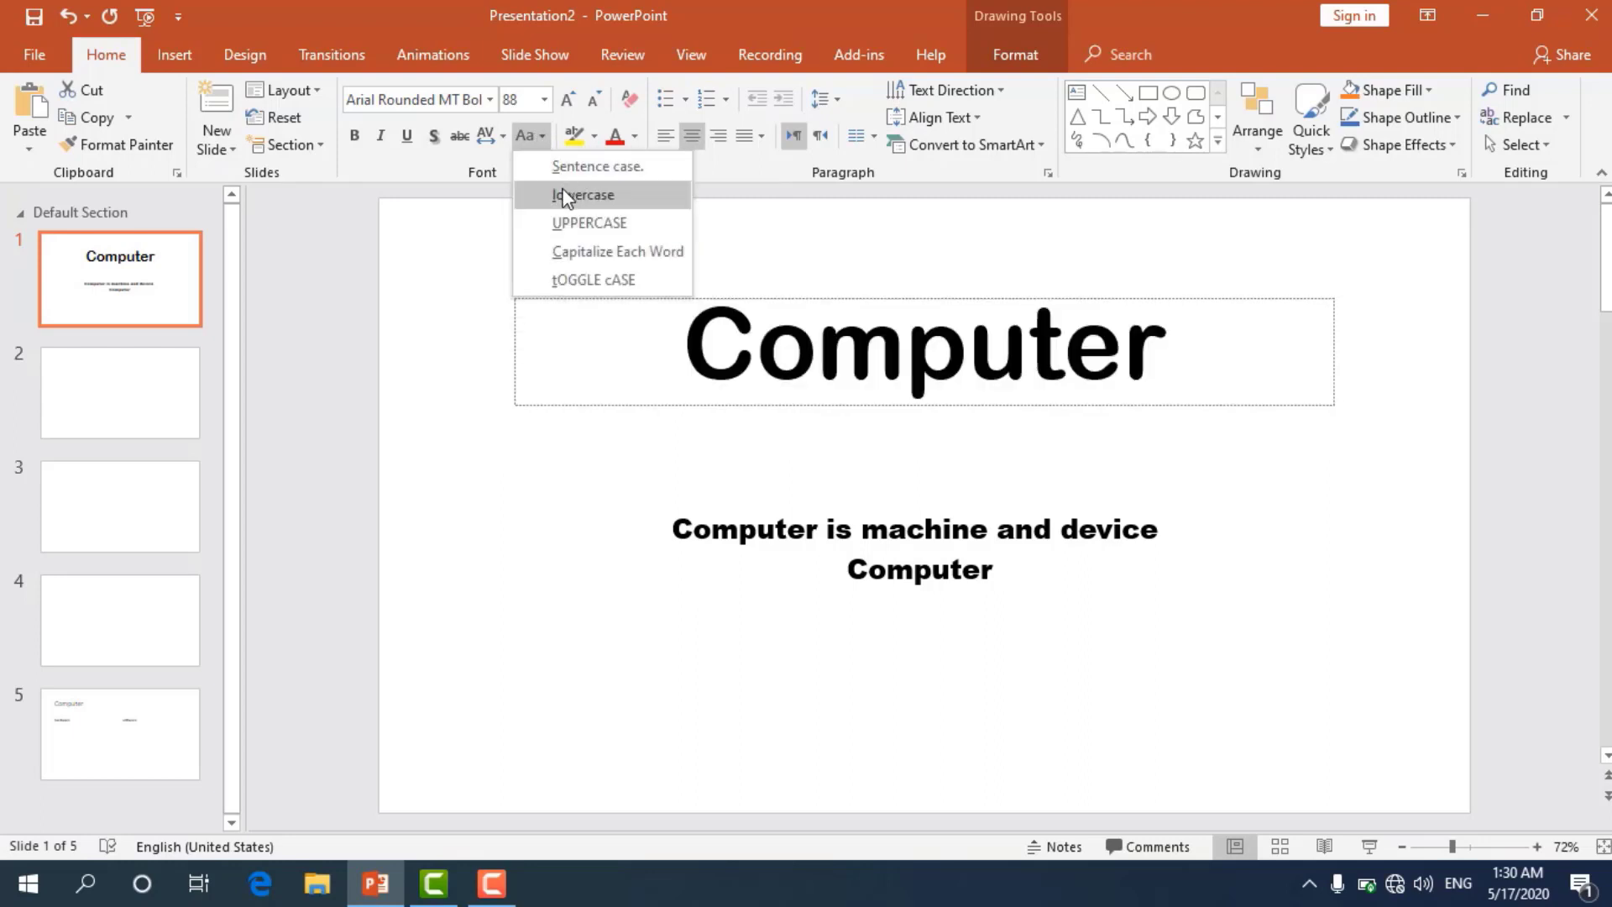
click(579, 166)
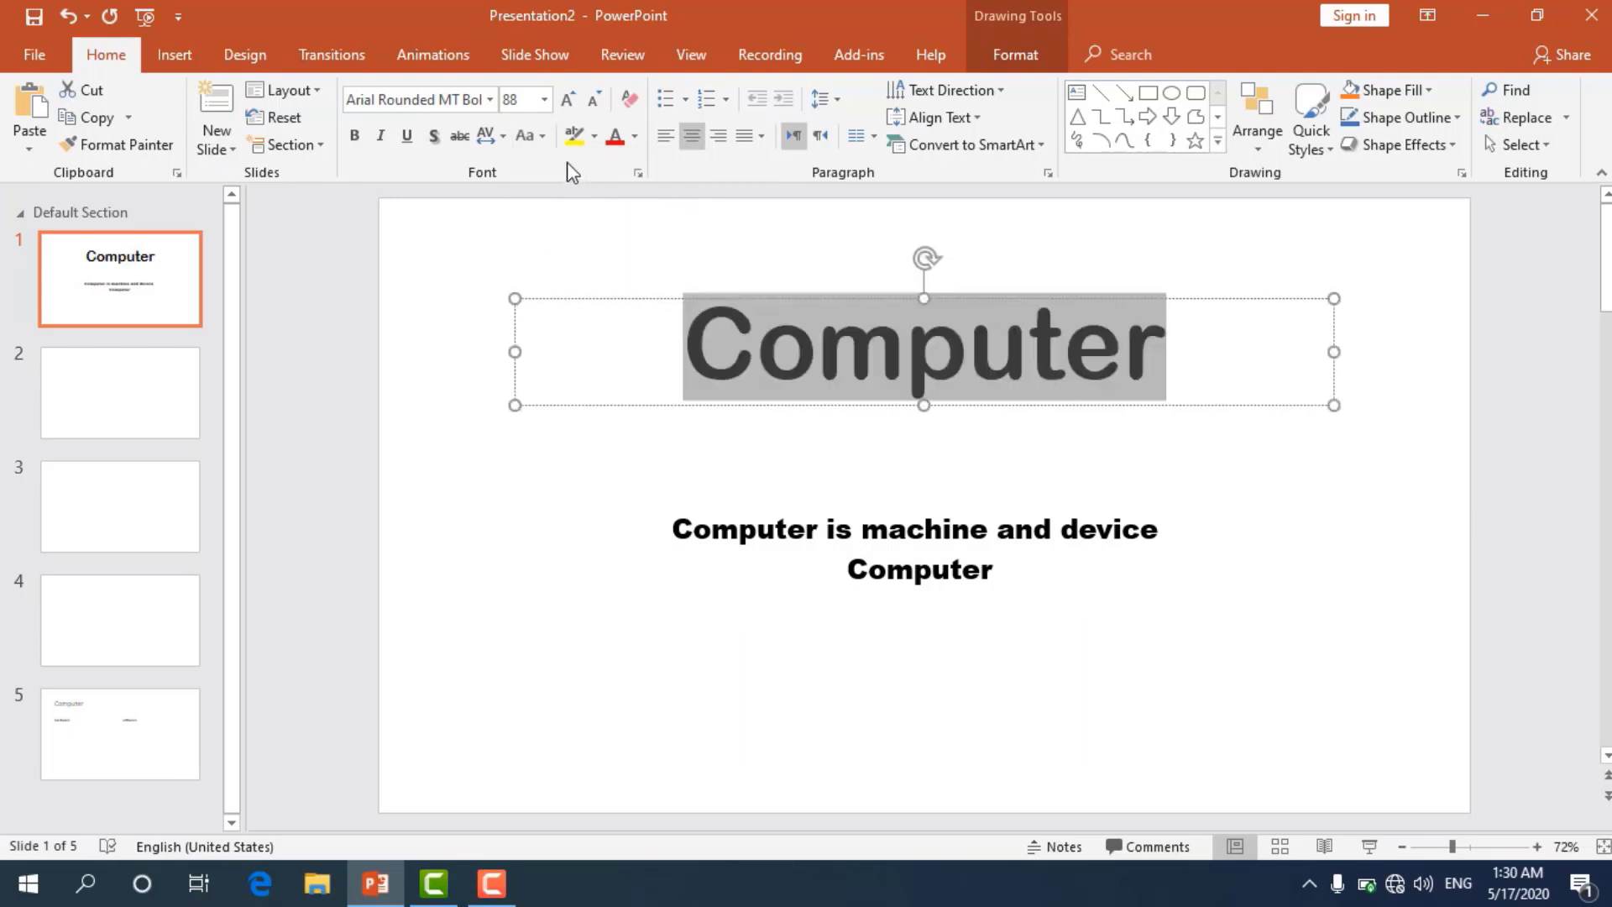
click(537, 134)
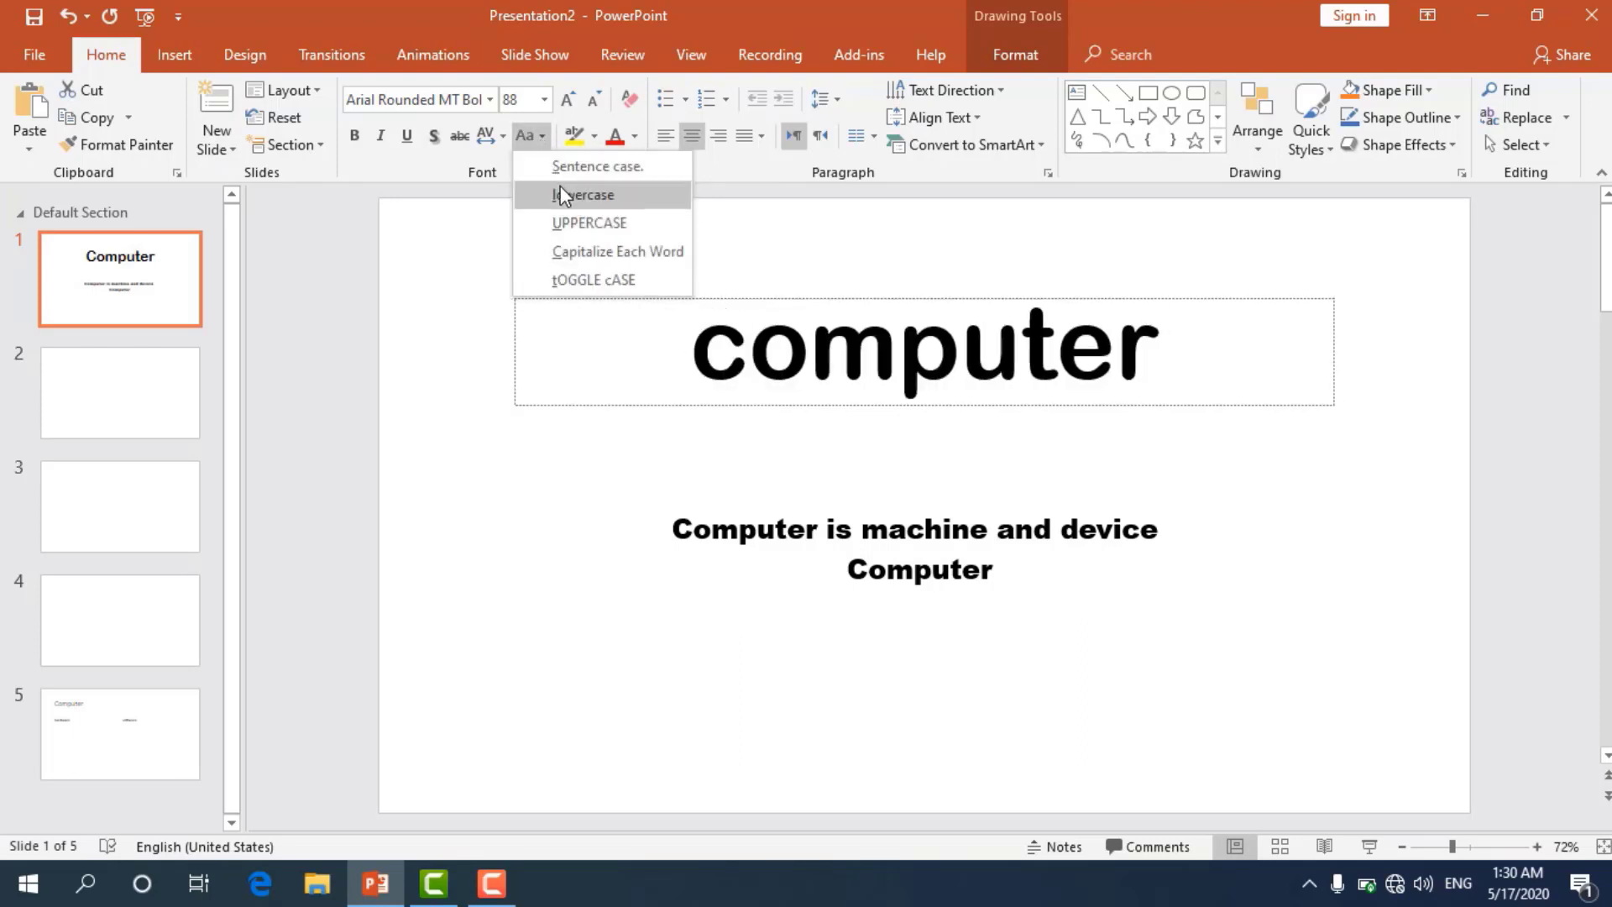
click(564, 200)
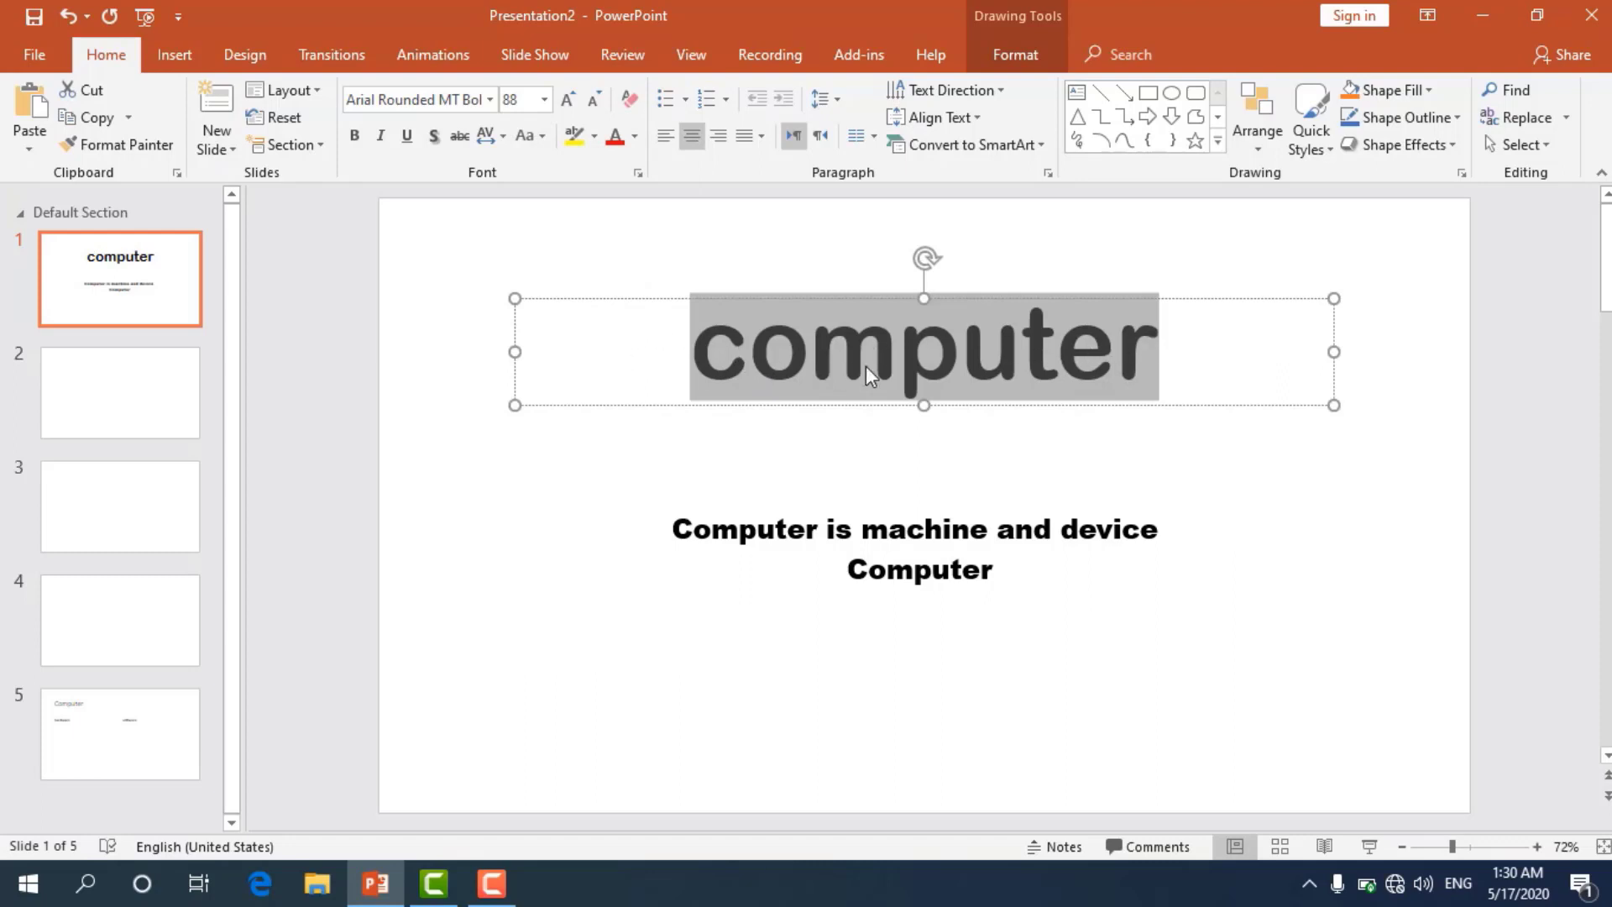
click(544, 137)
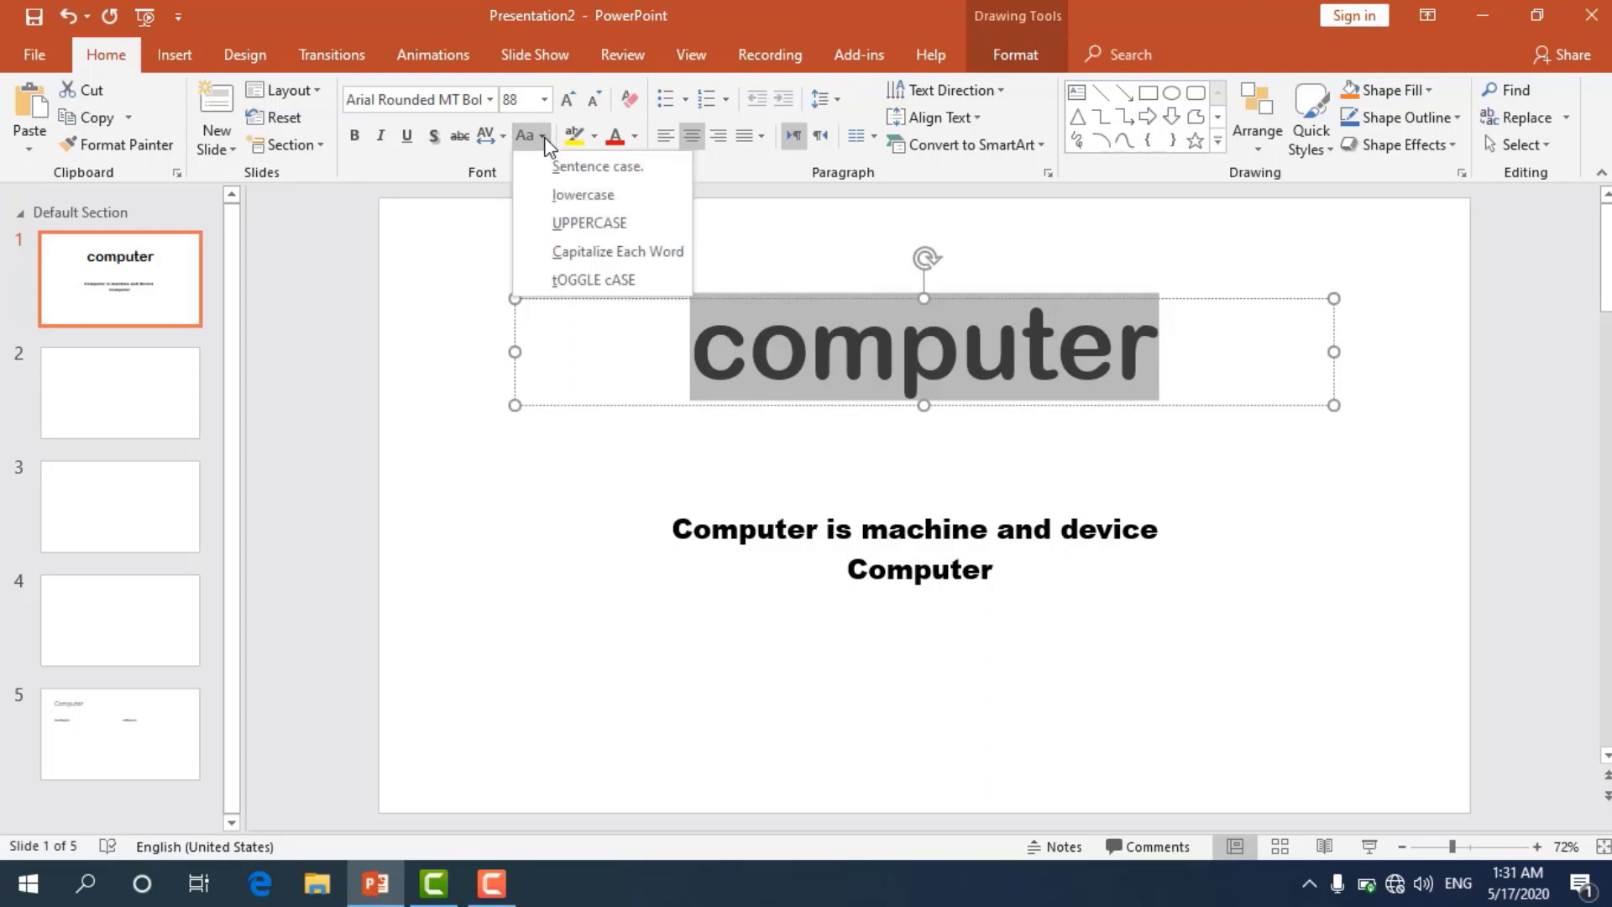
click(588, 223)
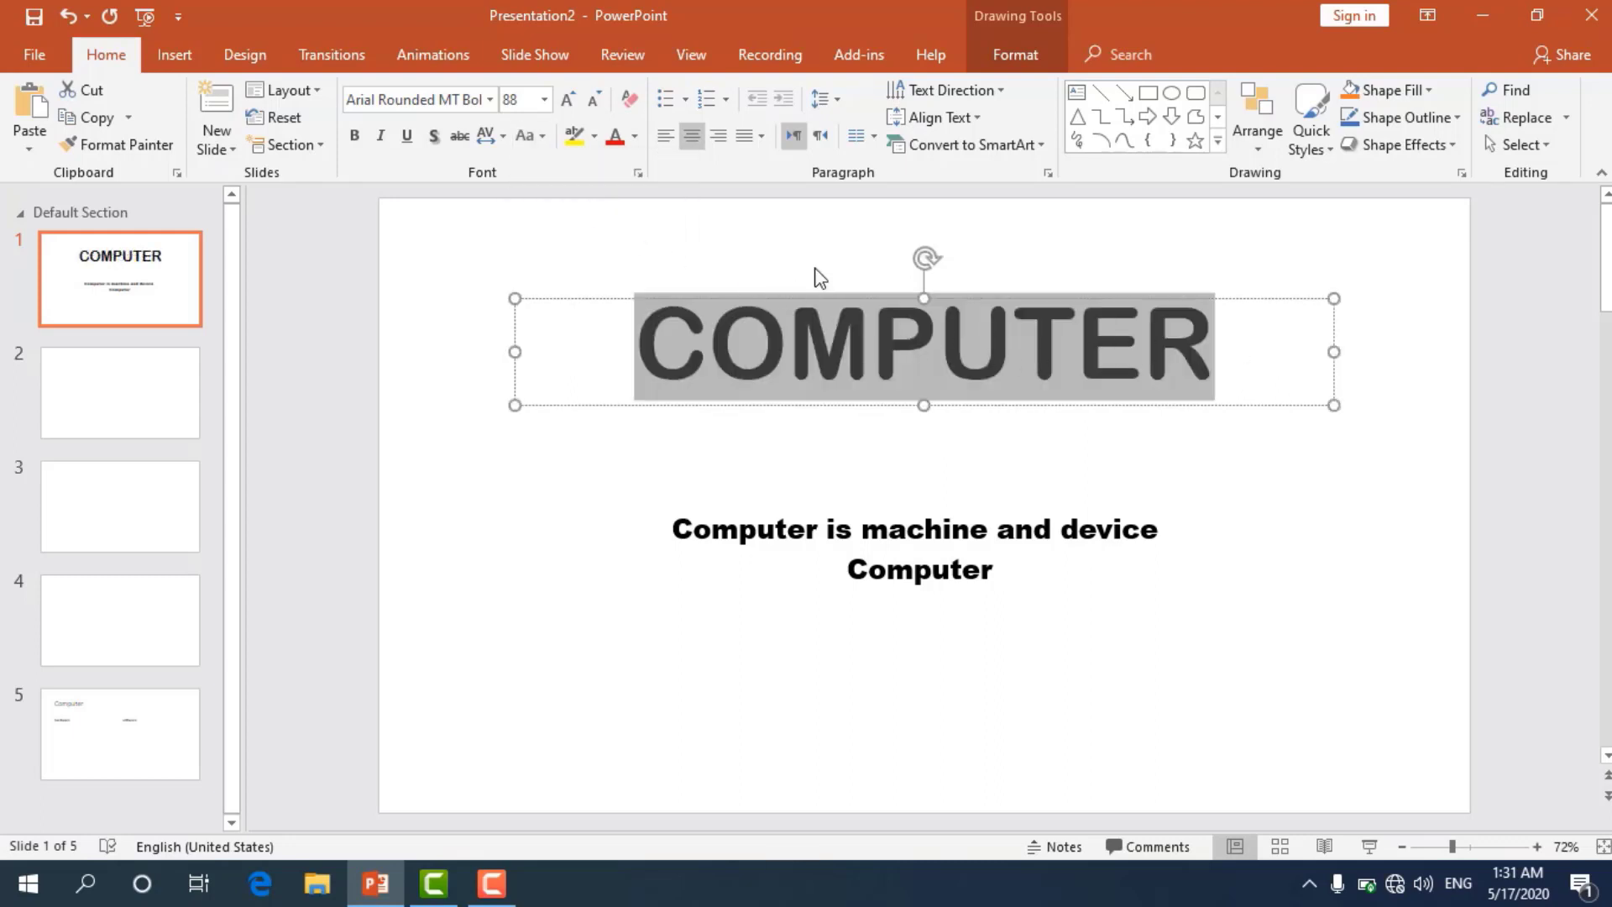
click(543, 135)
click(571, 252)
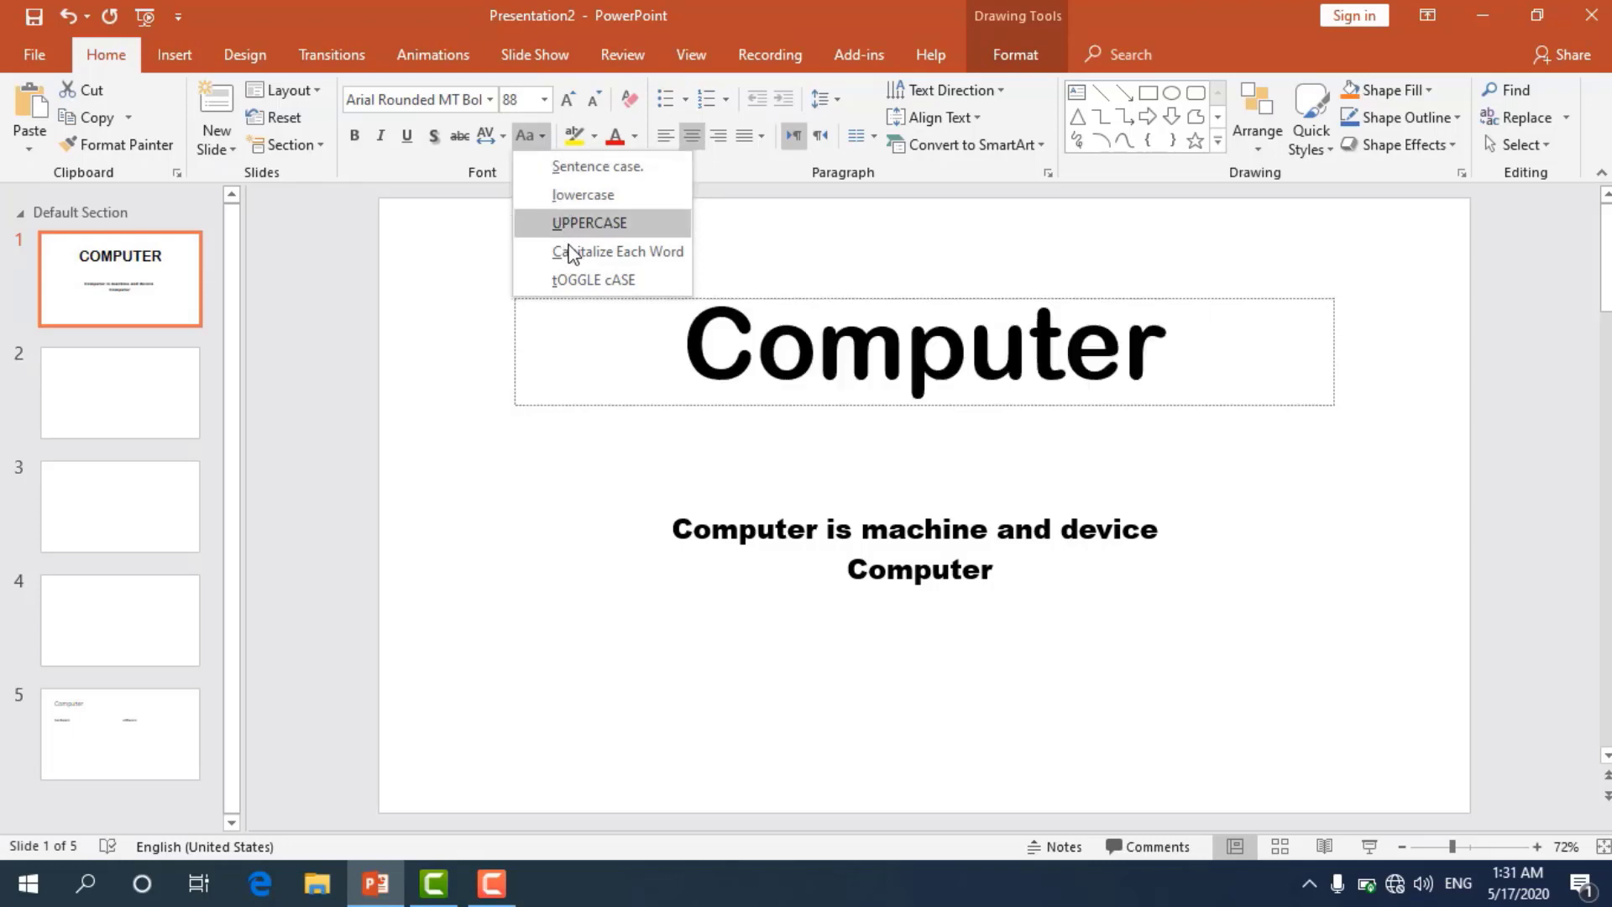
click(569, 250)
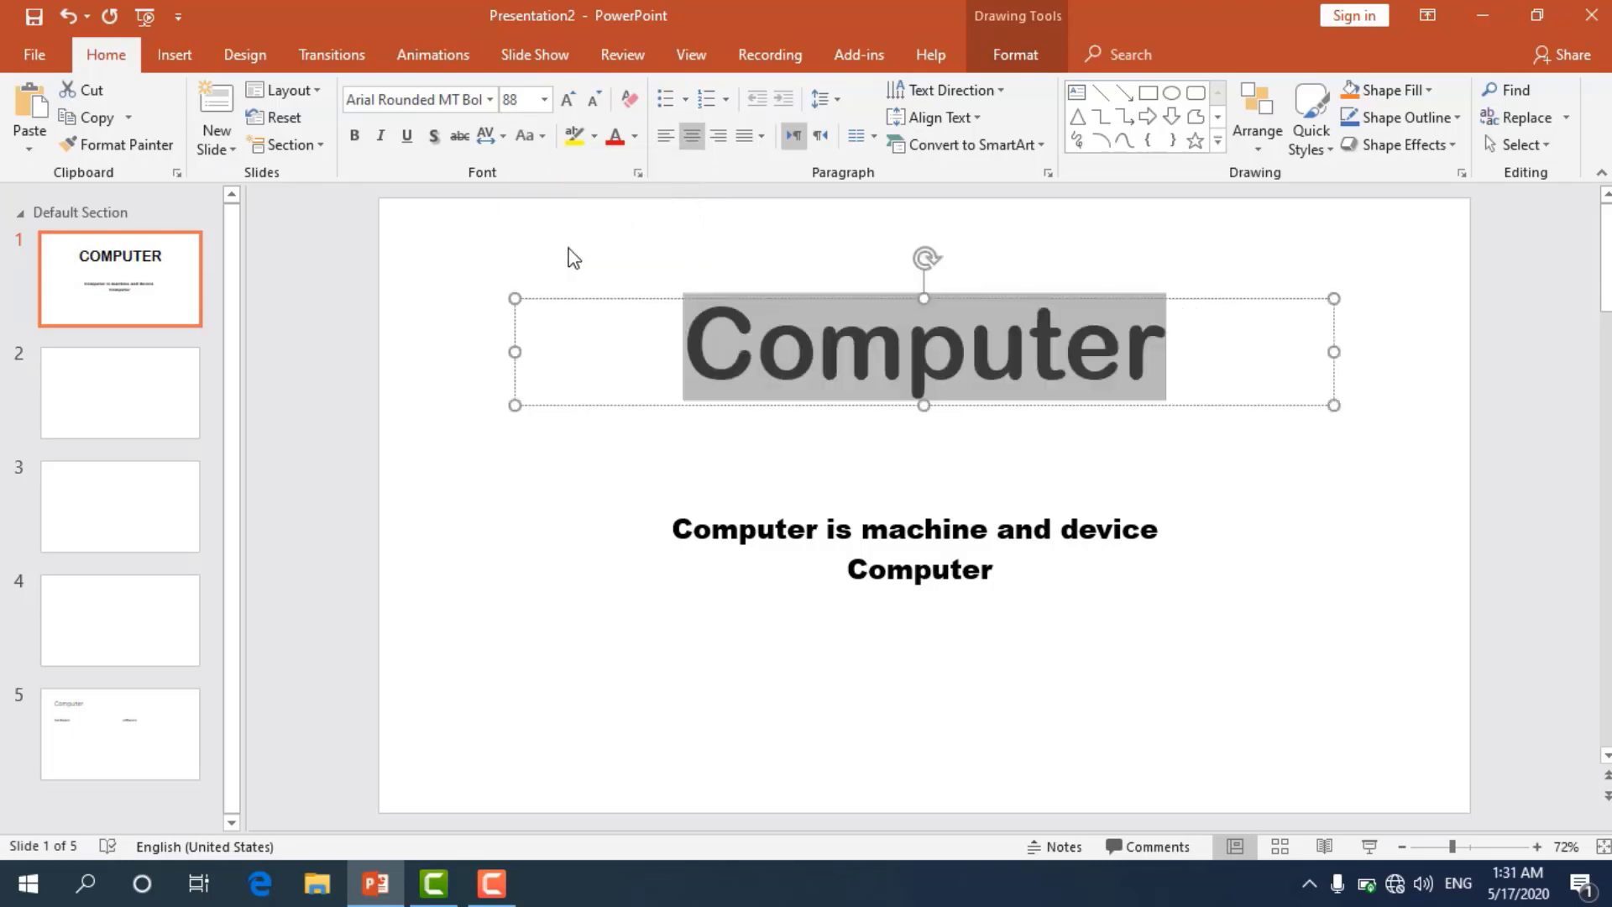
Deselect the title, select its first letter, and place the cursor in the subtitle.
click(742, 355)
drag(722, 353, 684, 353)
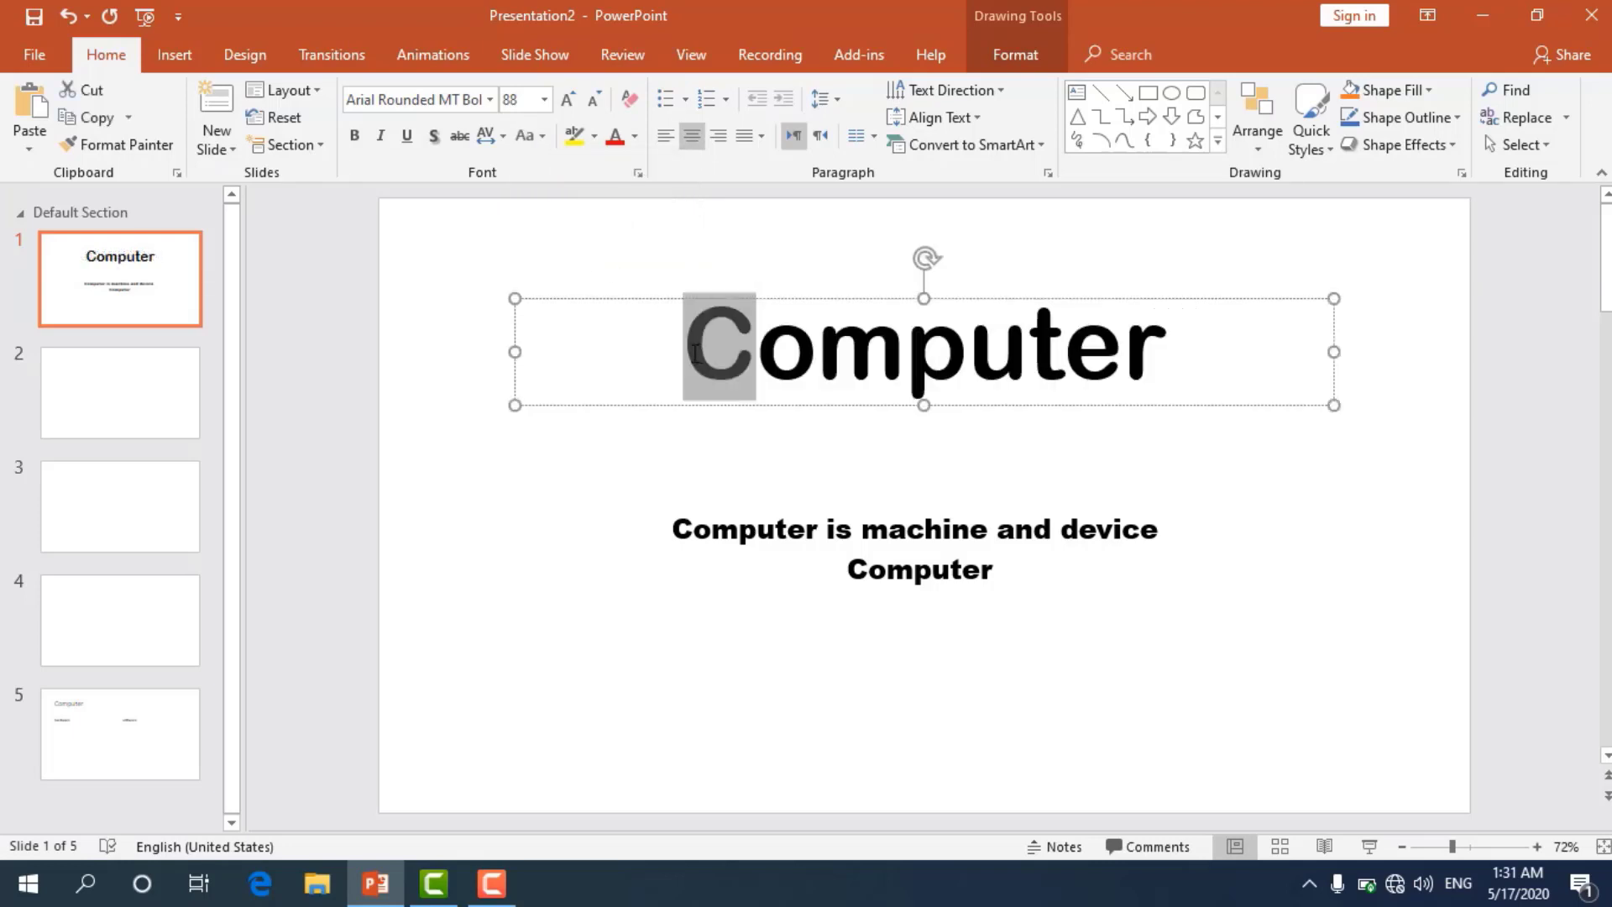
click(671, 529)
Apply Capitalize Each Word to the selected subtitle text.
drag(671, 529, 1066, 576)
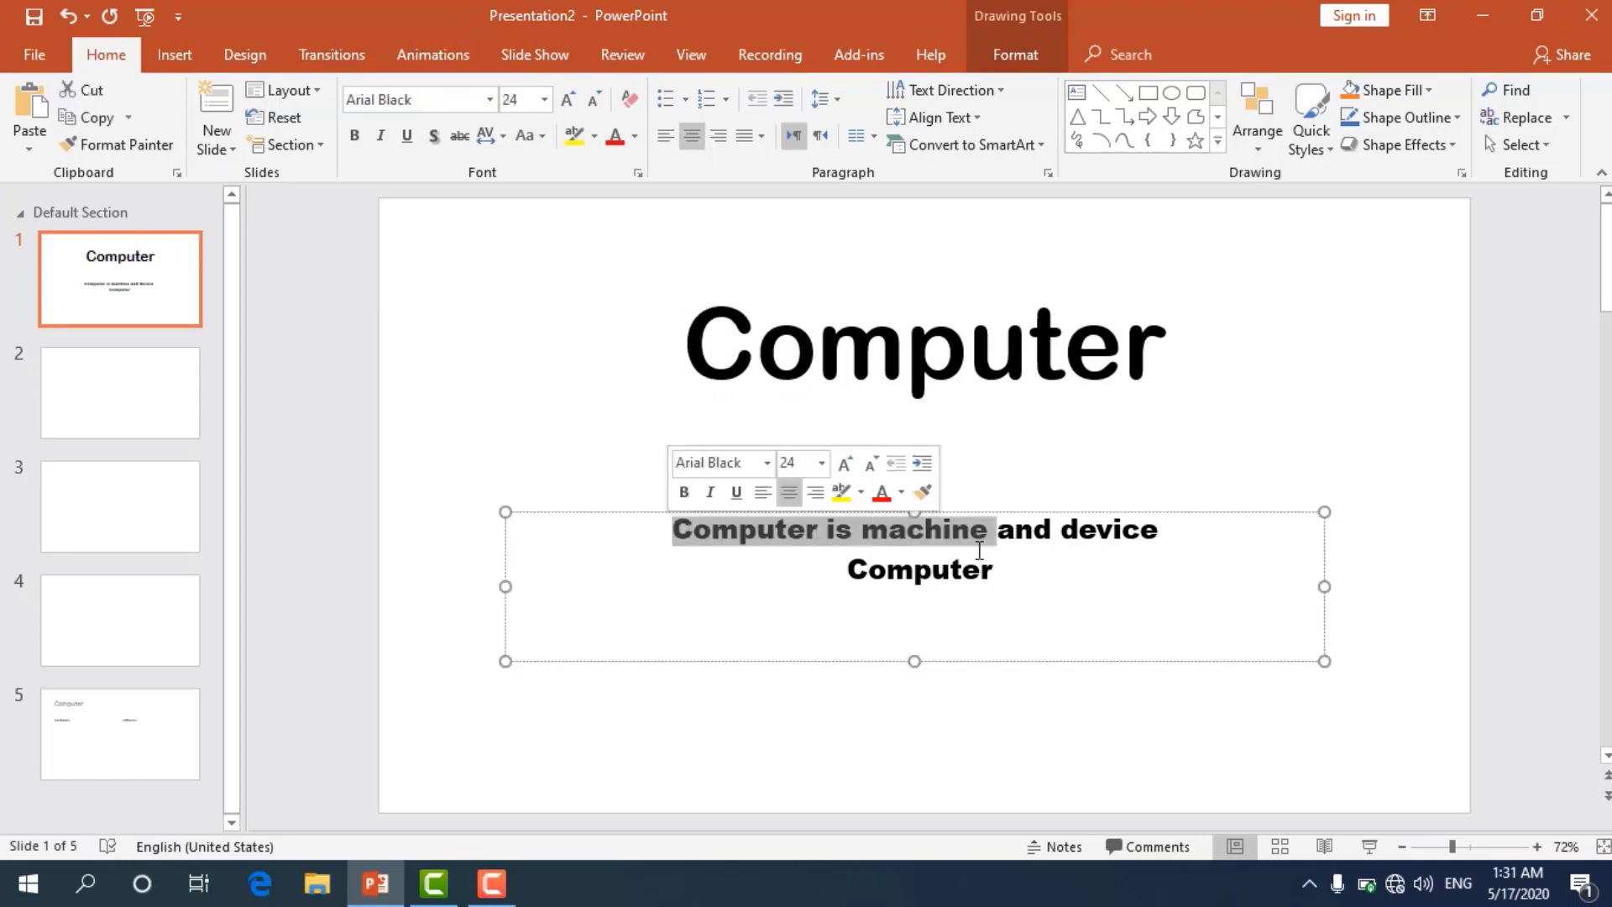
click(543, 138)
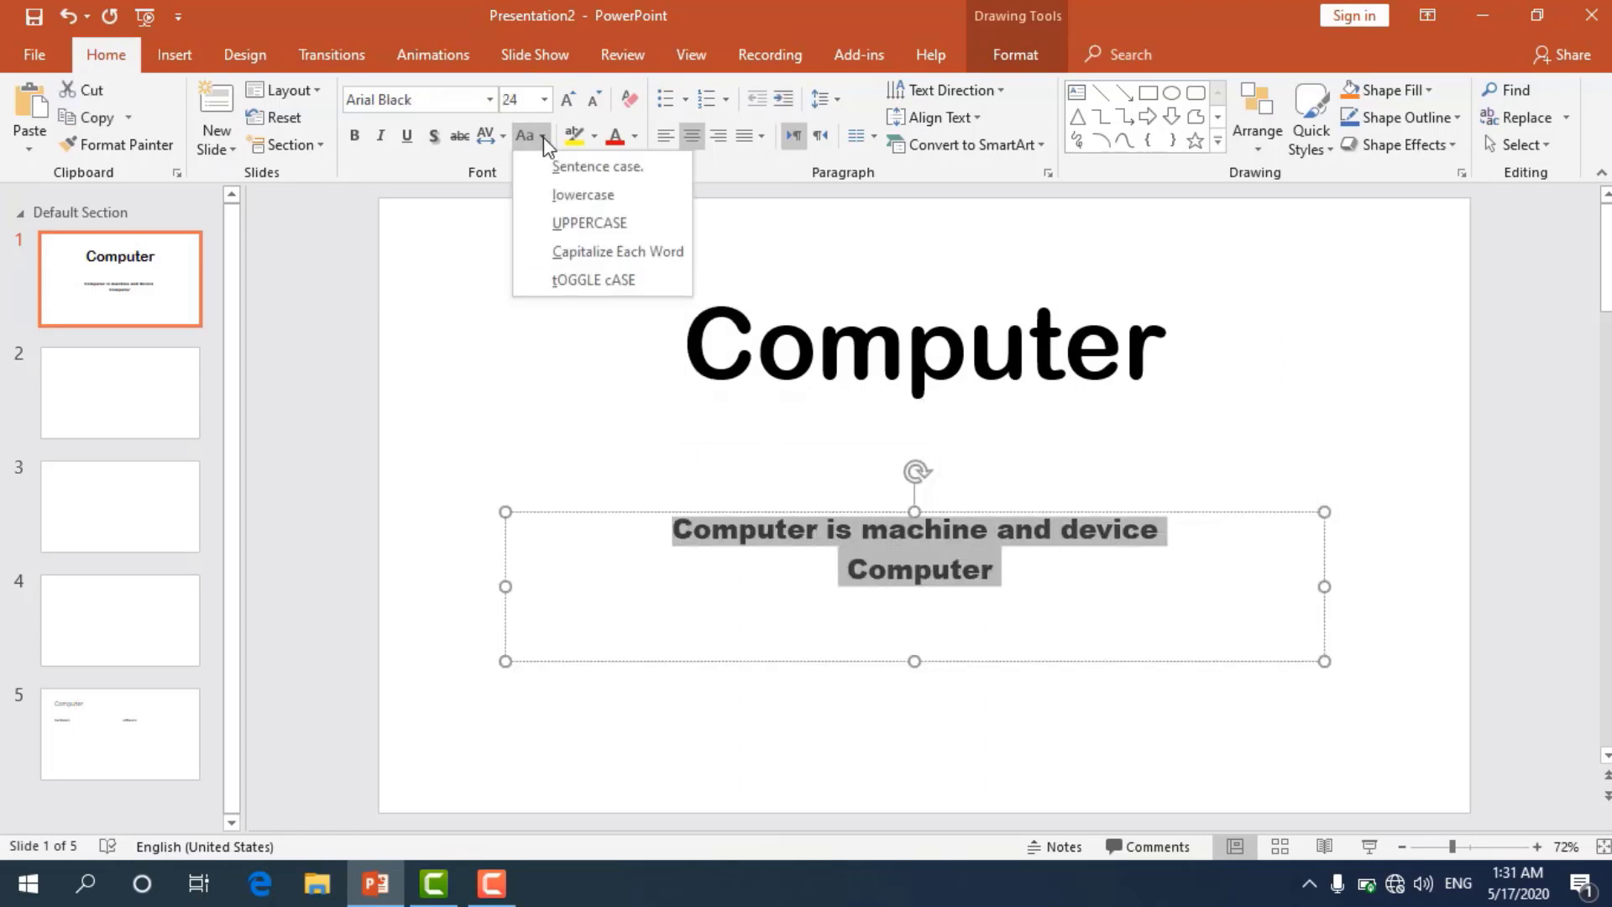
click(571, 252)
click(677, 527)
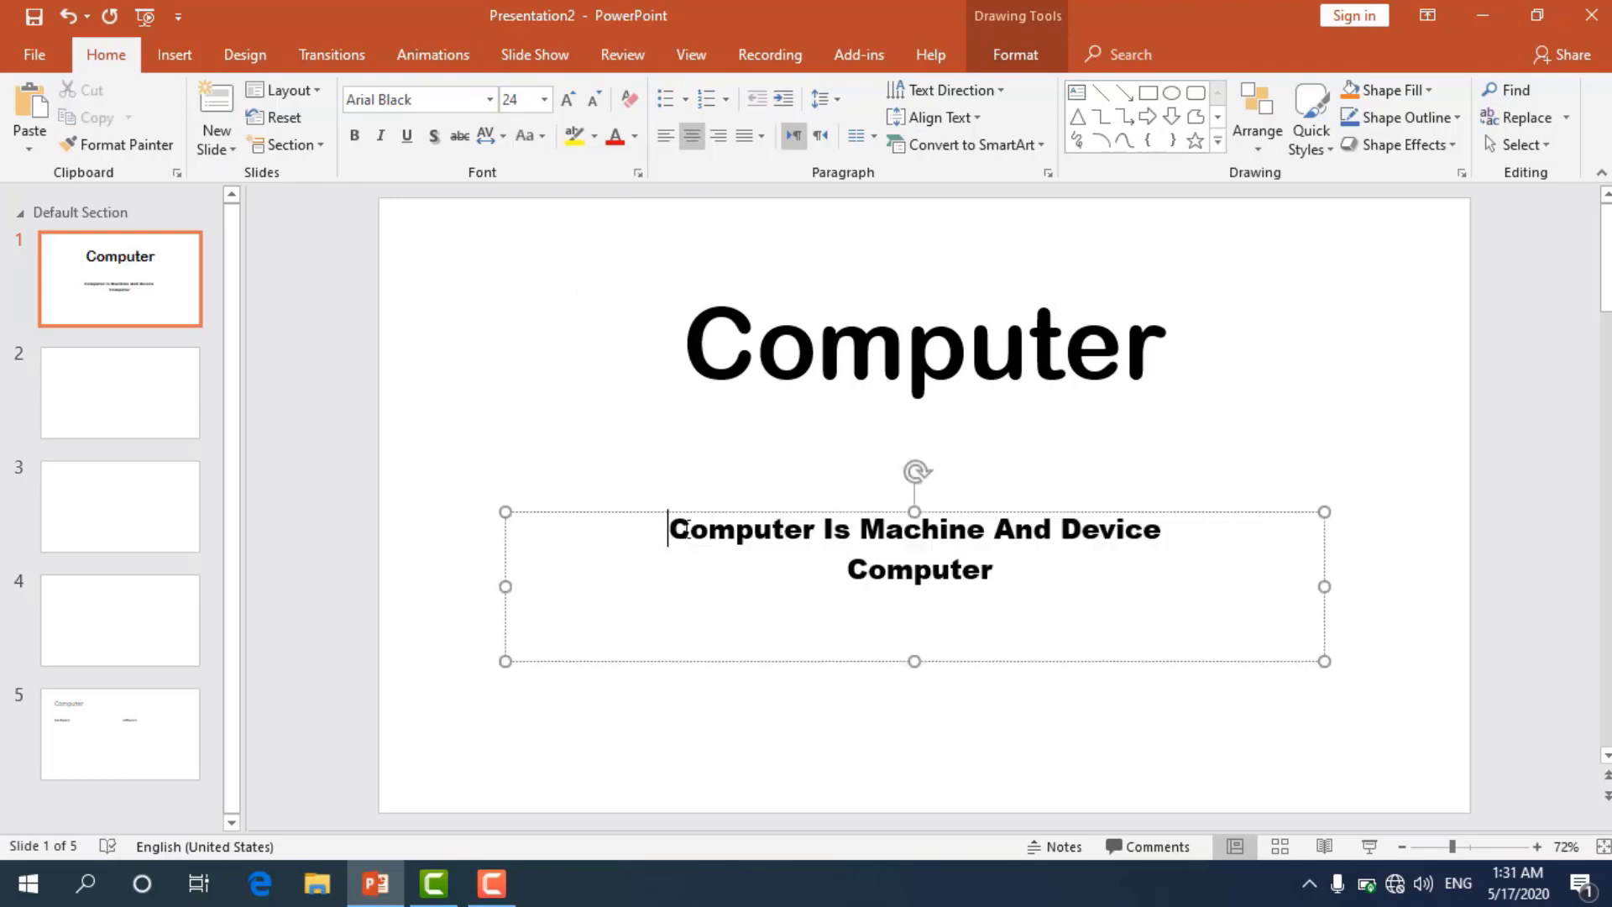
drag(677, 527, 691, 529)
drag(825, 529, 886, 529)
Select the whole subtitle and apply tOGGLE cASE to it.
drag(653, 530, 1048, 551)
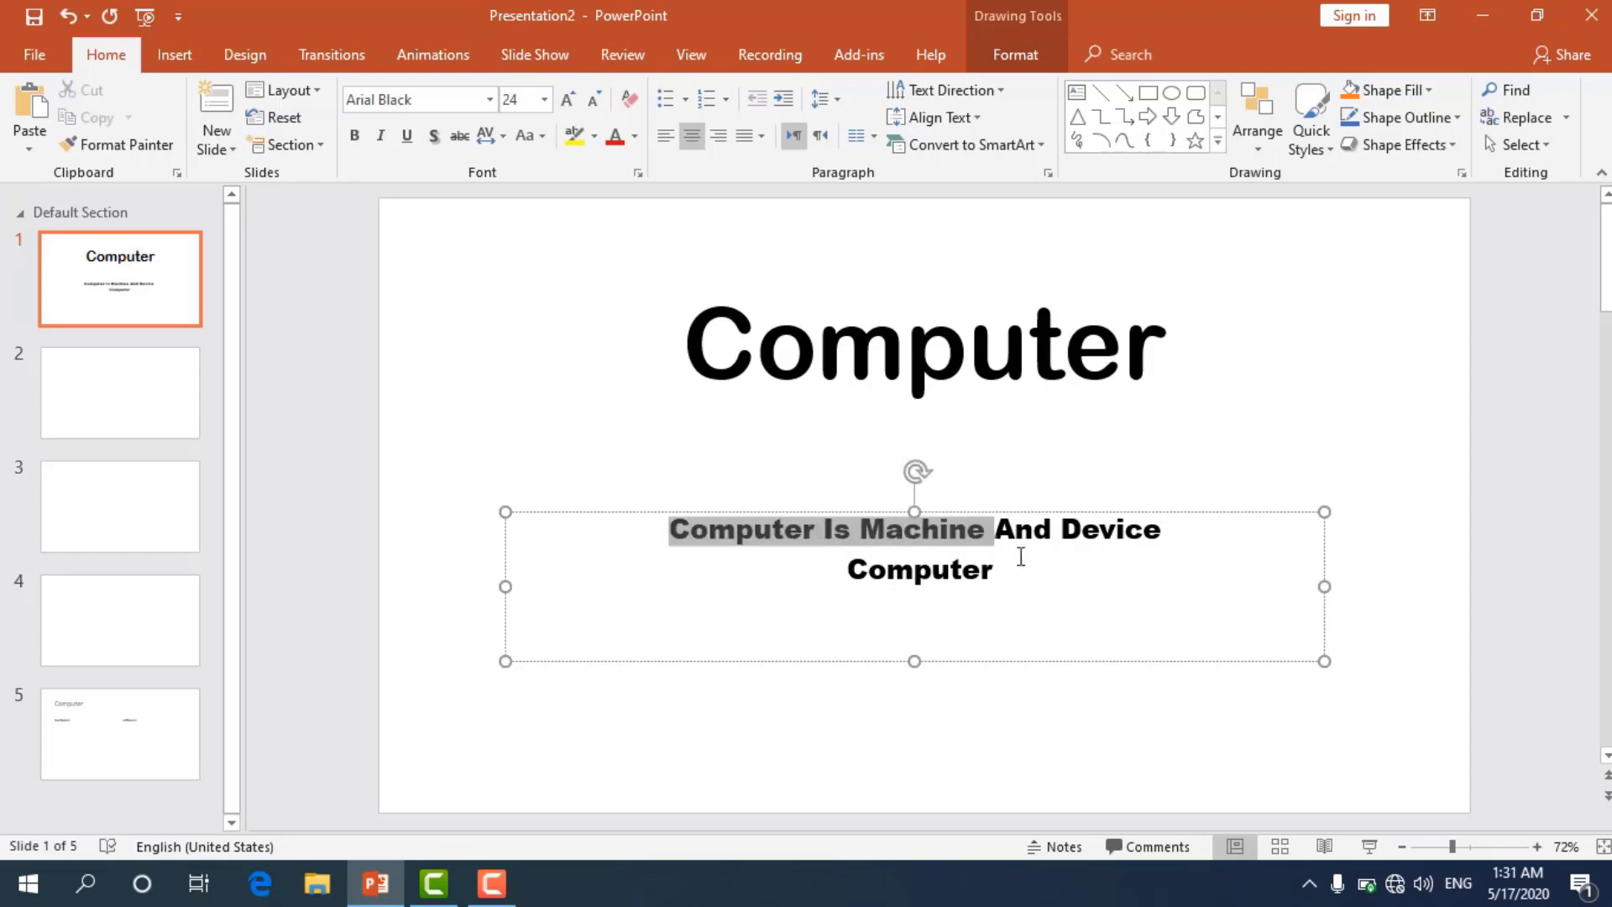
click(537, 136)
click(588, 279)
click(575, 280)
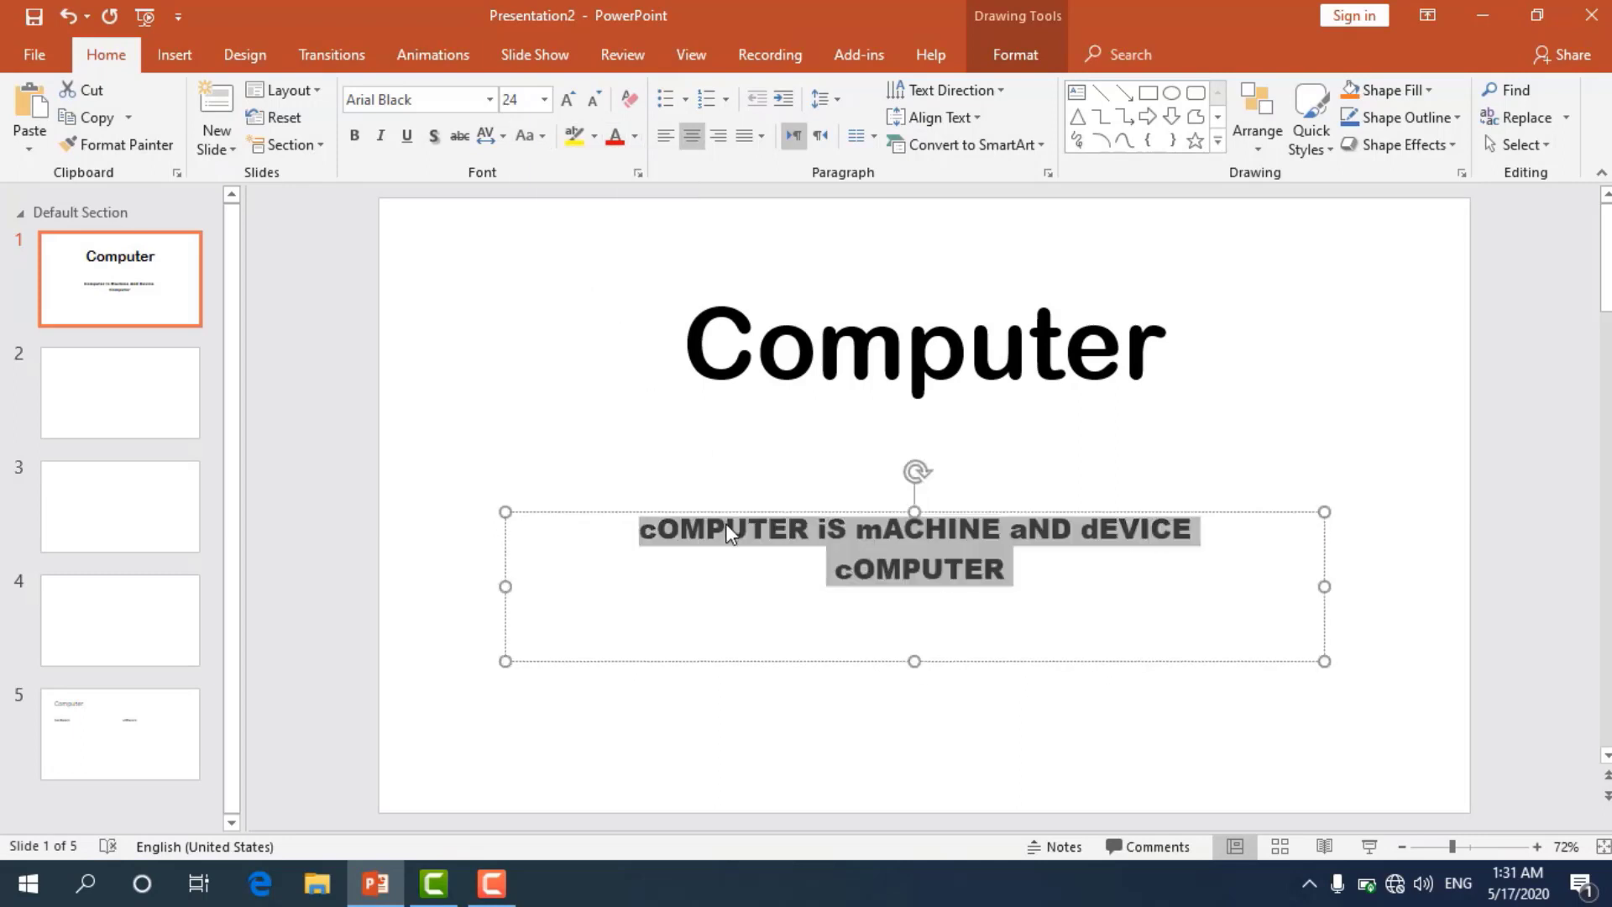
Reselect both subtitle lines and apply Capitalize Each Word again.
click(656, 530)
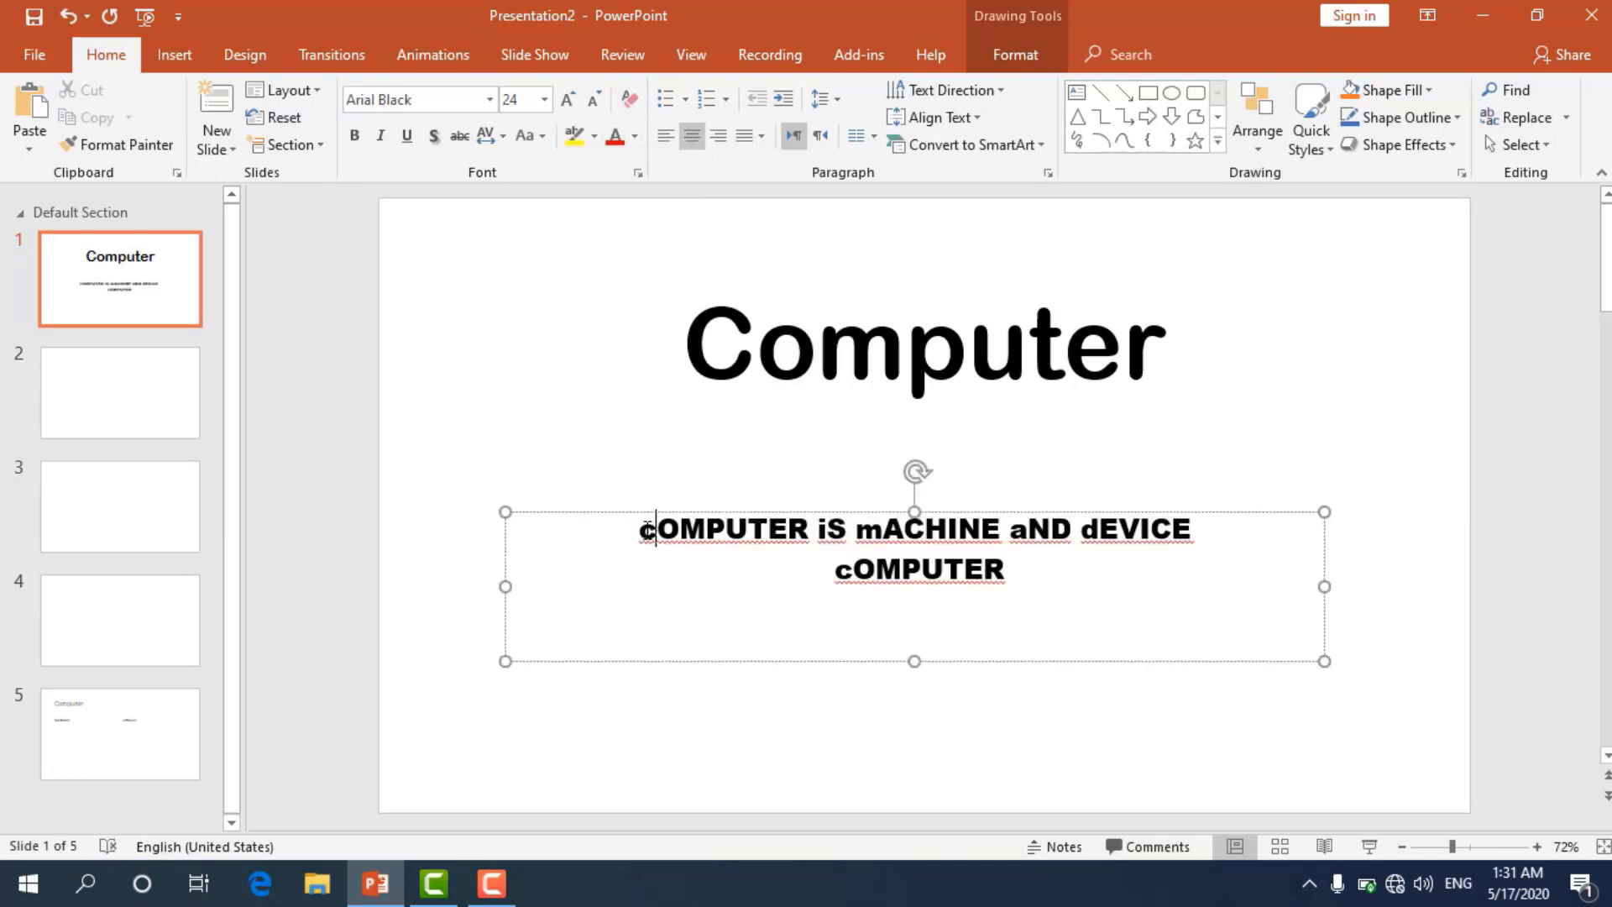
drag(723, 525, 1108, 583)
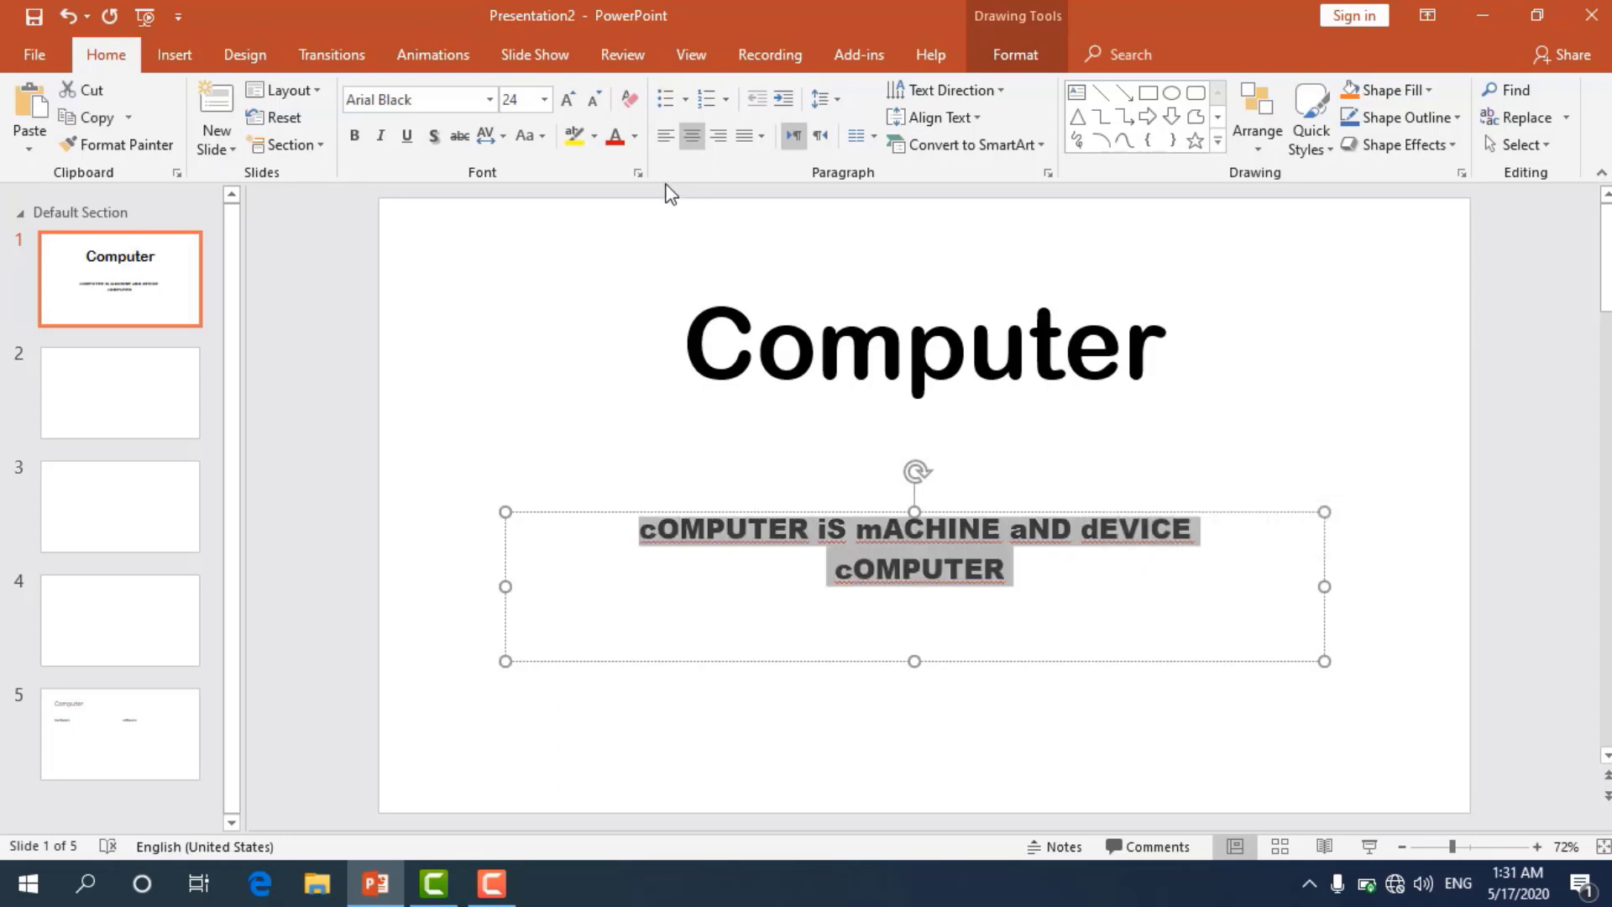
click(542, 137)
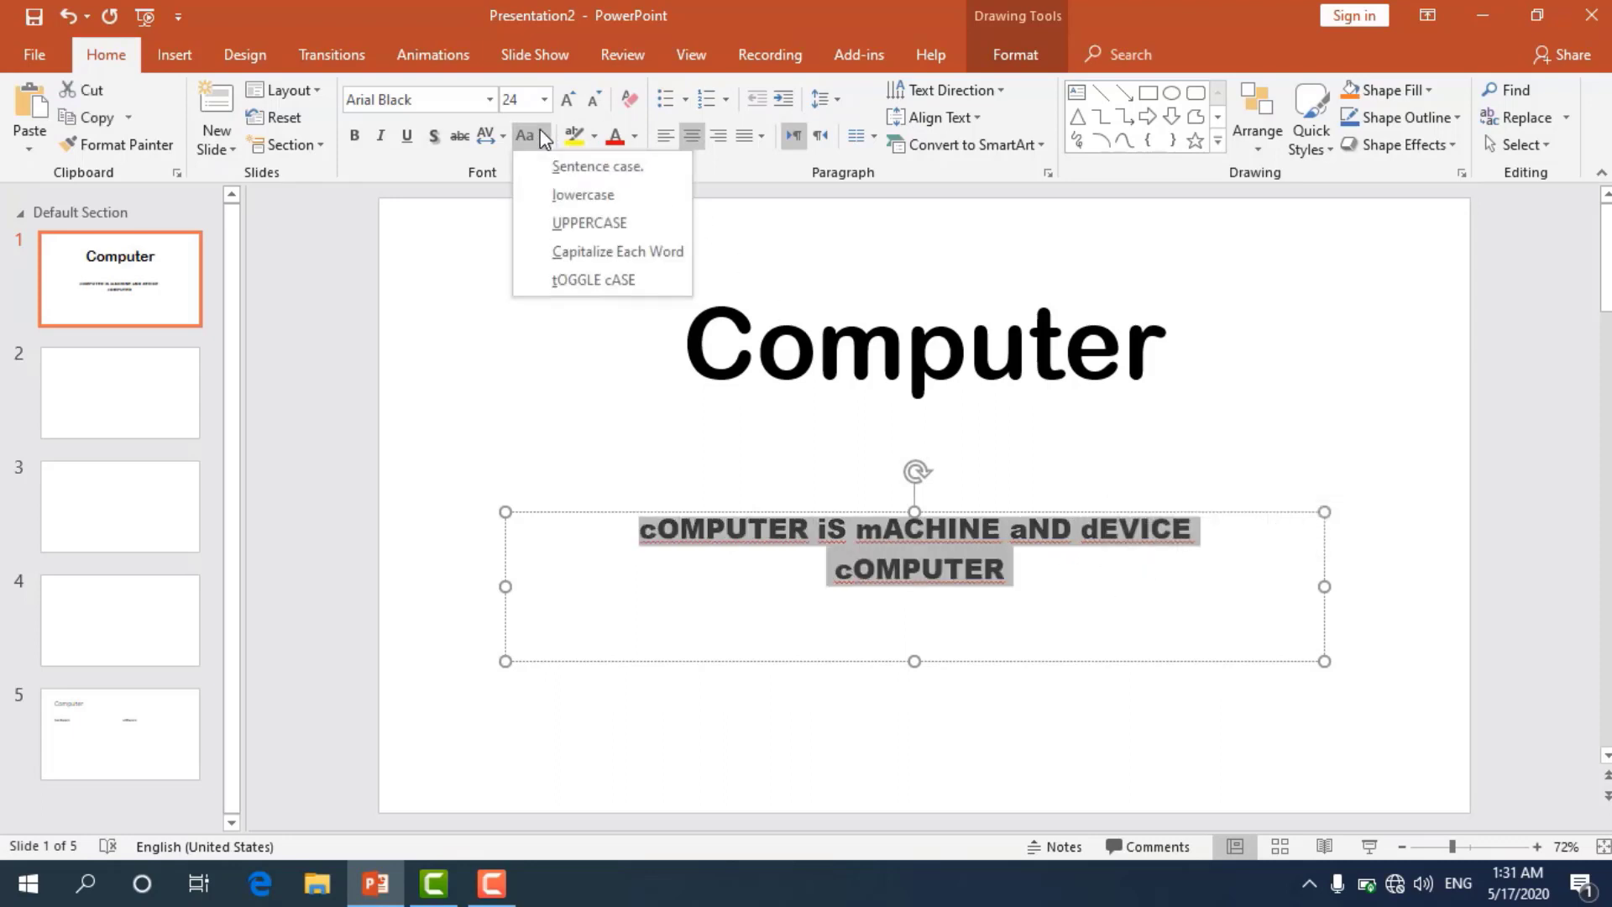
click(579, 251)
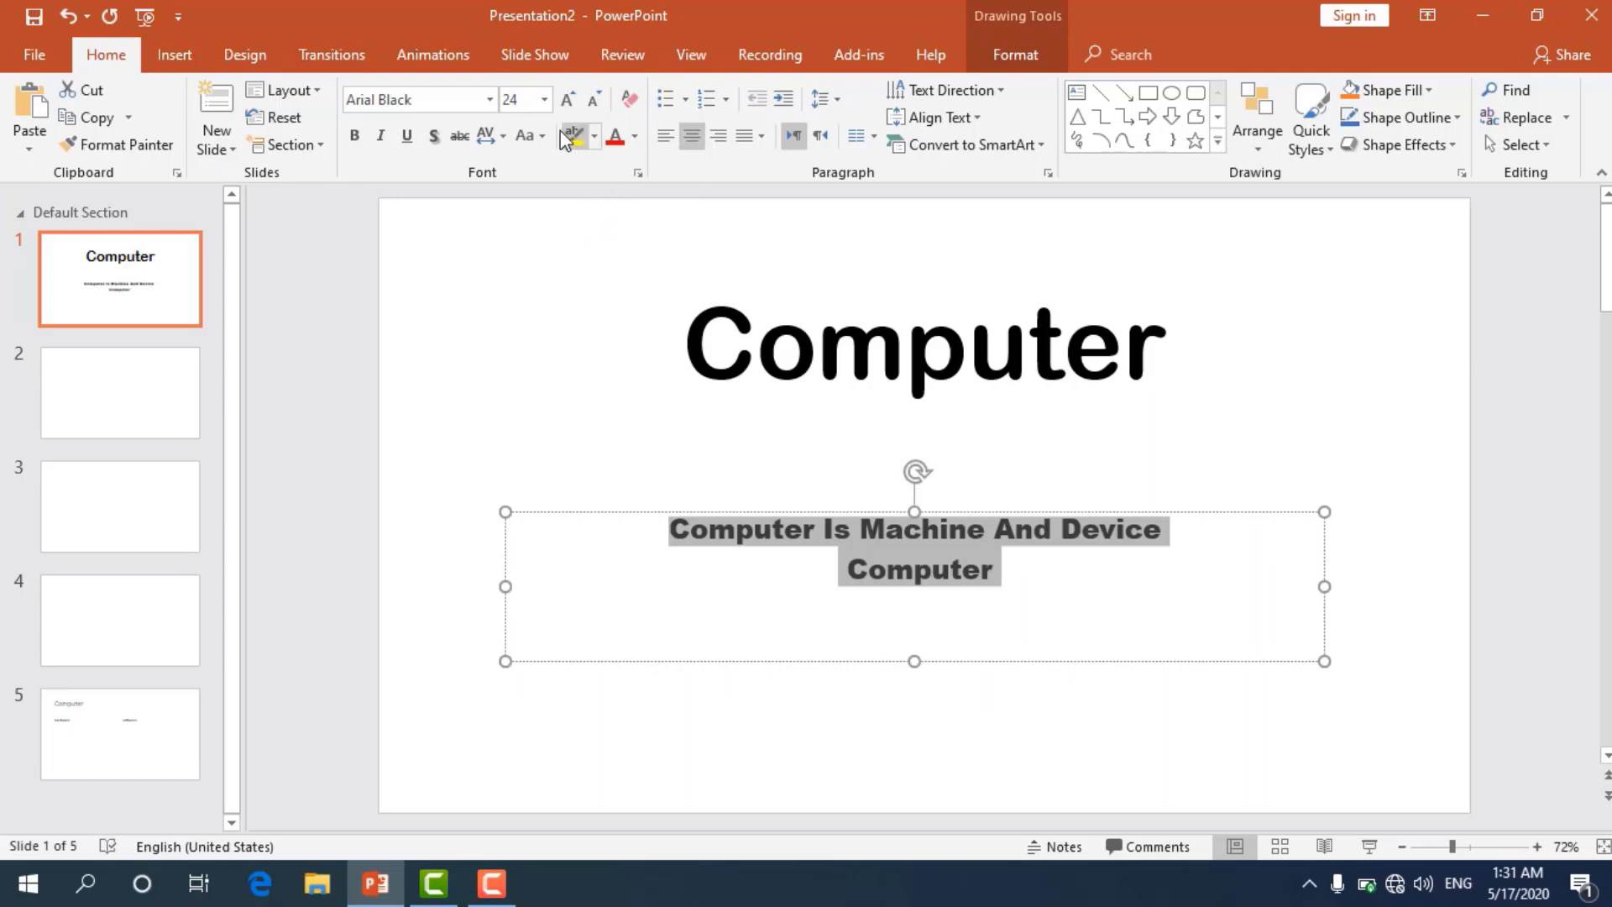
Enlarge the subtitle to 48 pt and highlight it in yellow.
click(544, 99)
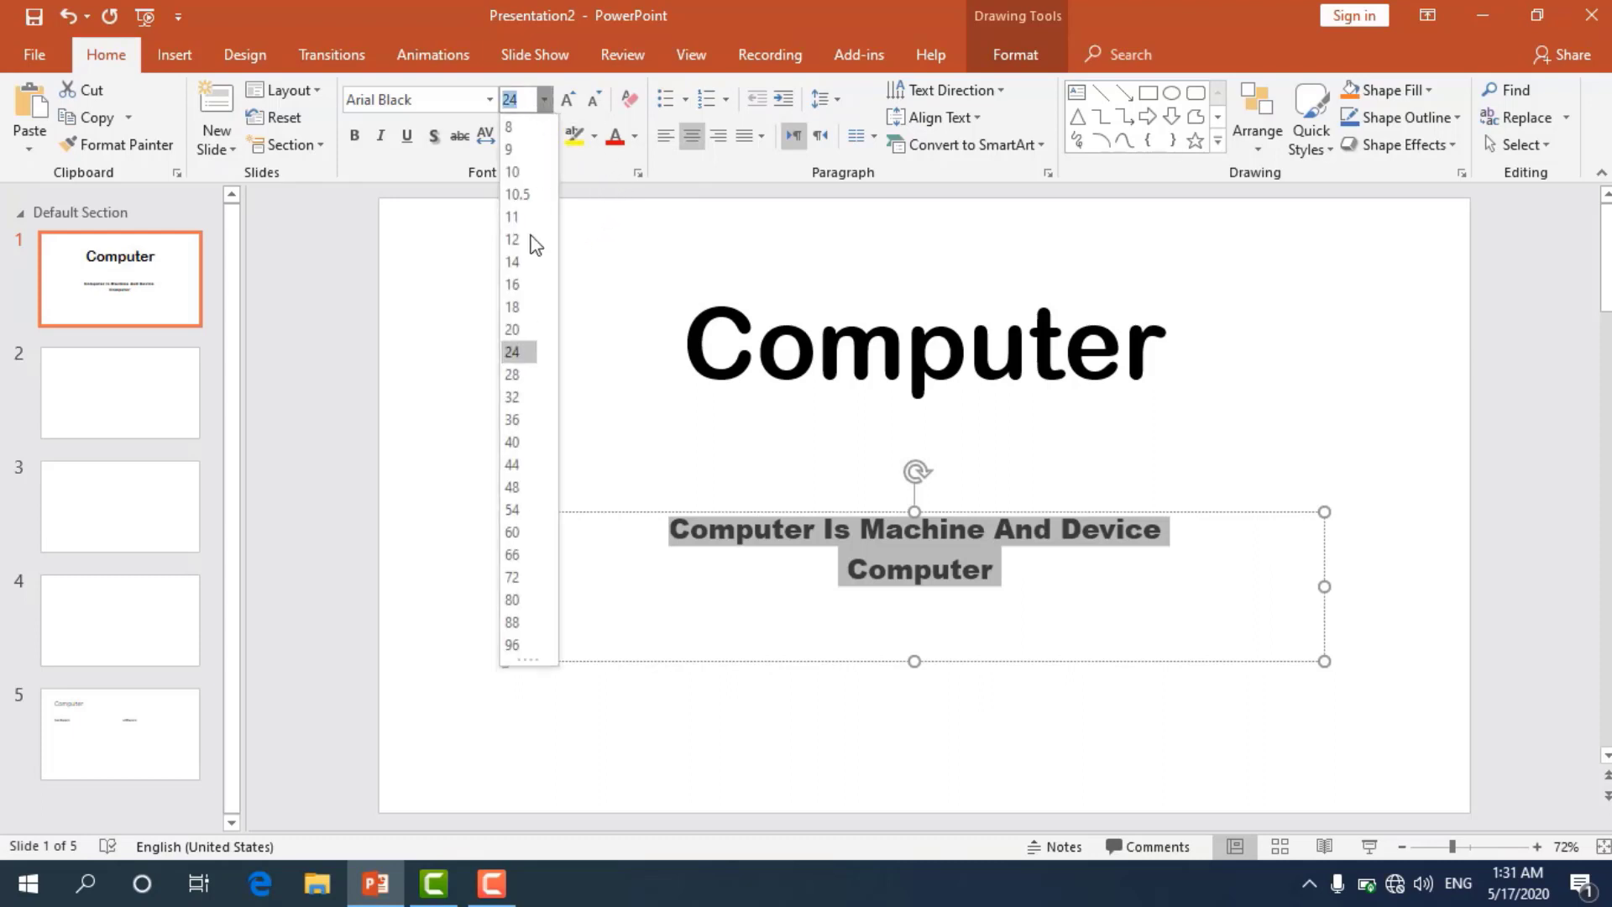
click(512, 487)
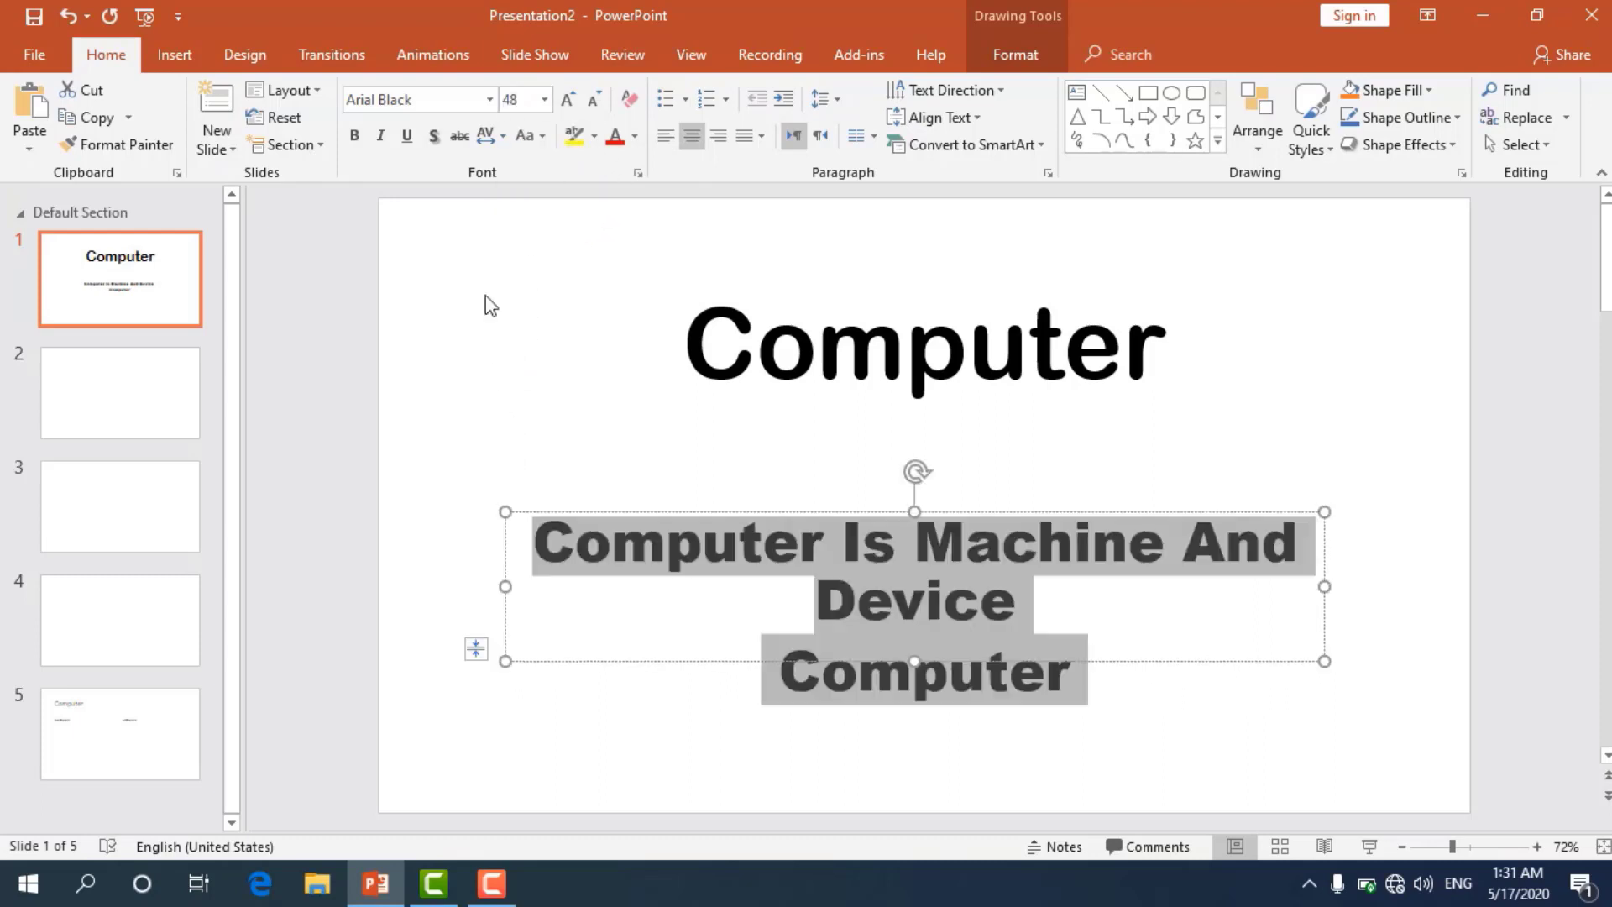
click(574, 135)
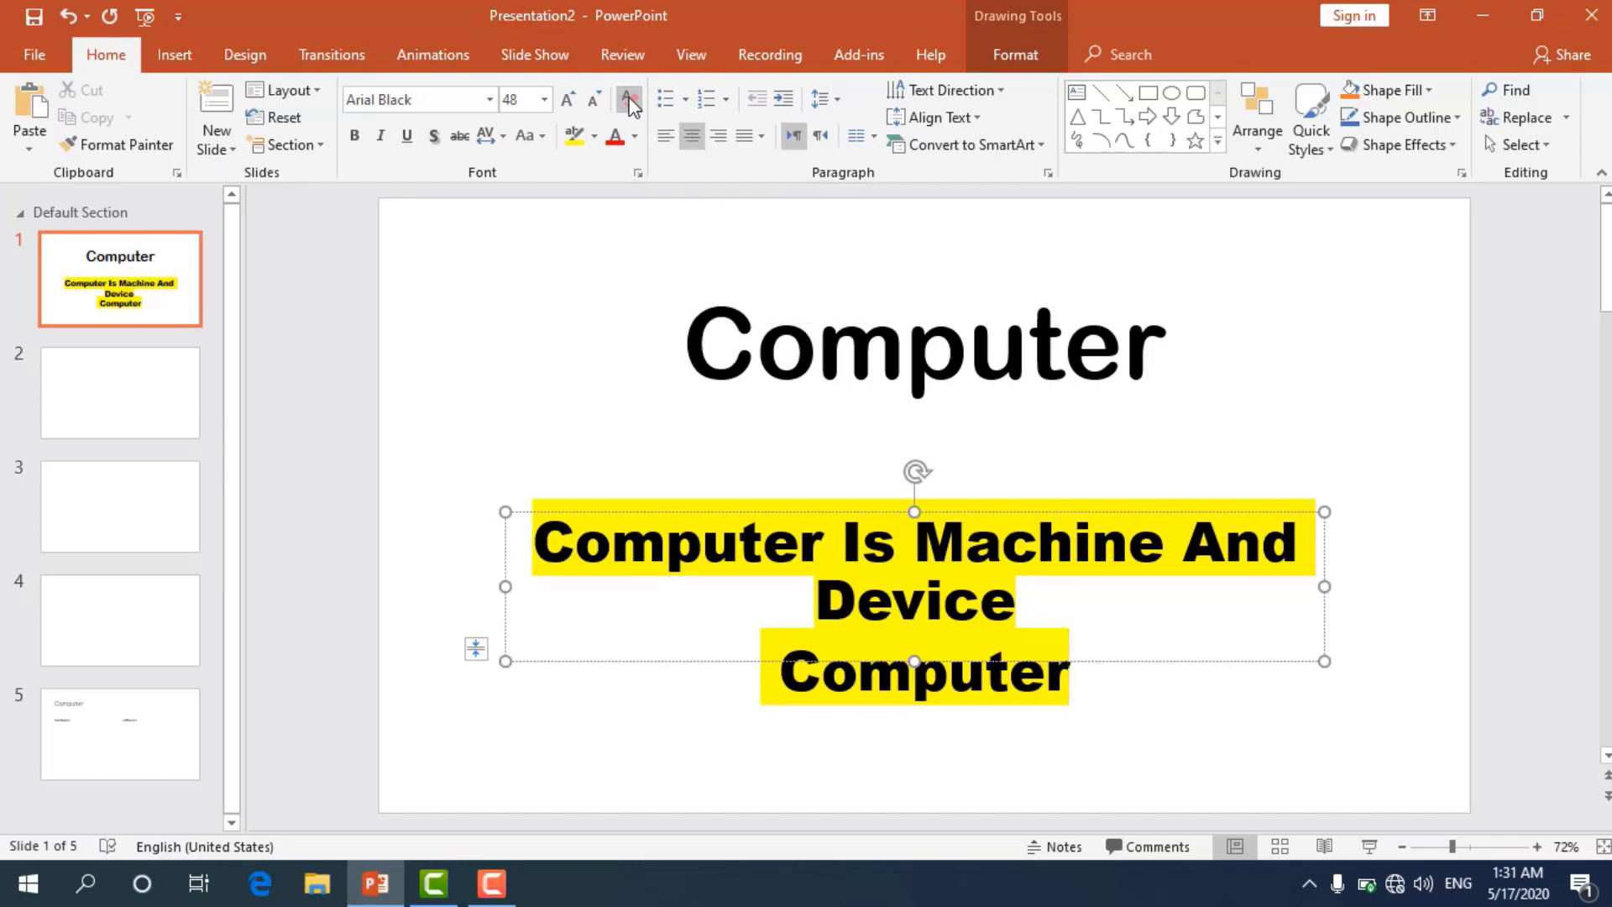
Try 36 pt, then clear all subtitle formatting back to plain Calibri 24.
click(544, 99)
click(529, 411)
drag(525, 537, 1123, 654)
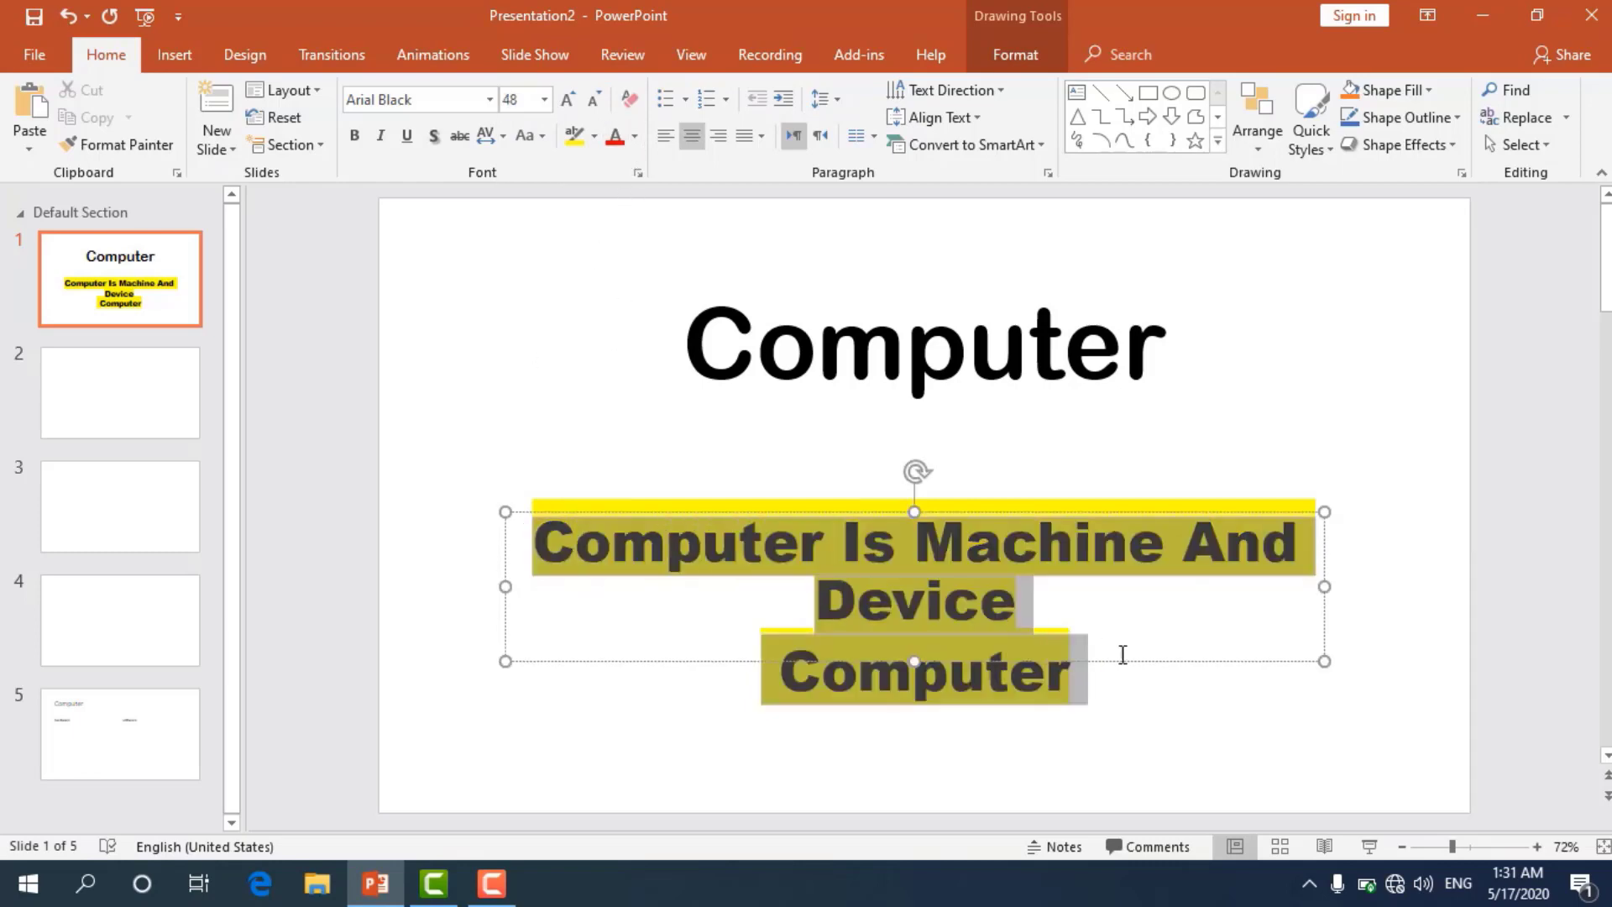
click(629, 100)
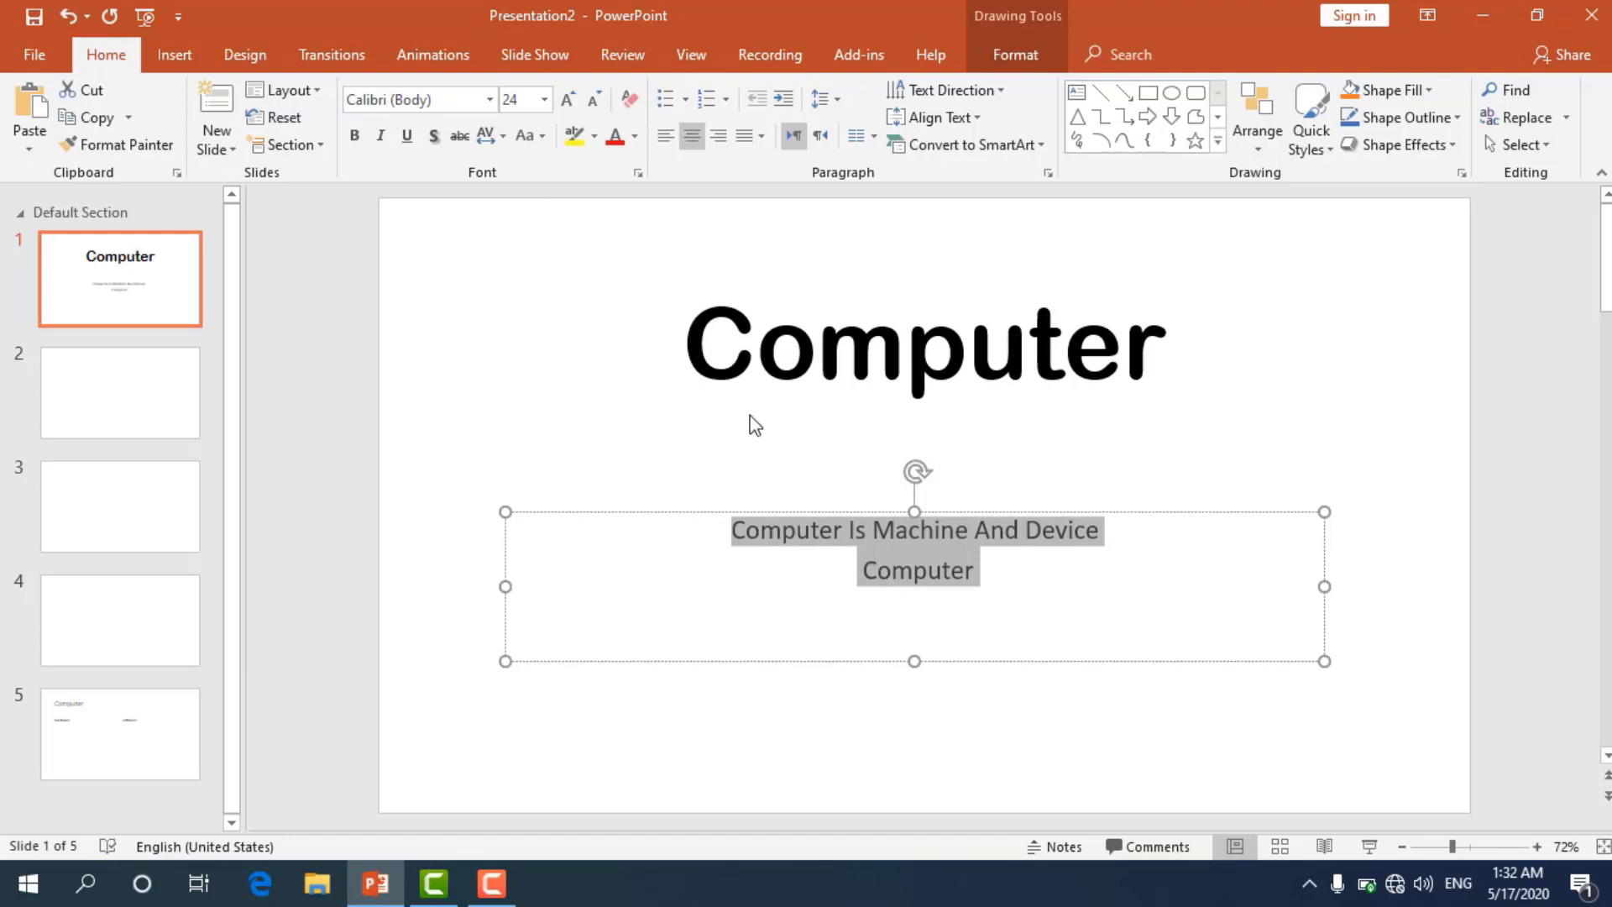
Highlight the subtitle in yellow and the title 'Computer' in red.
click(593, 138)
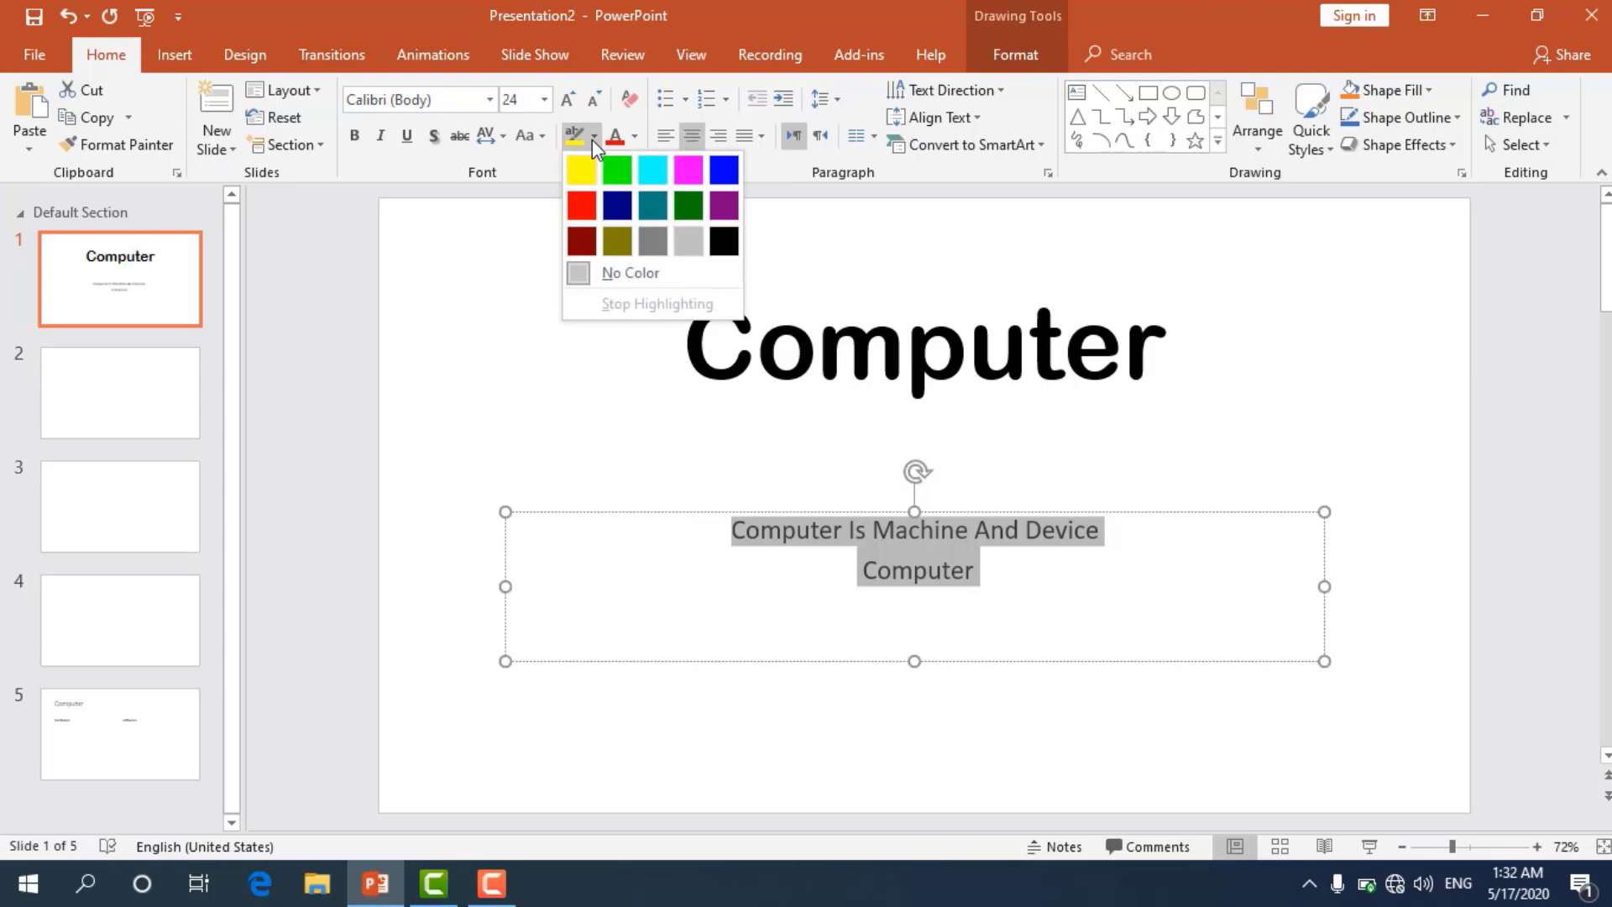
click(582, 172)
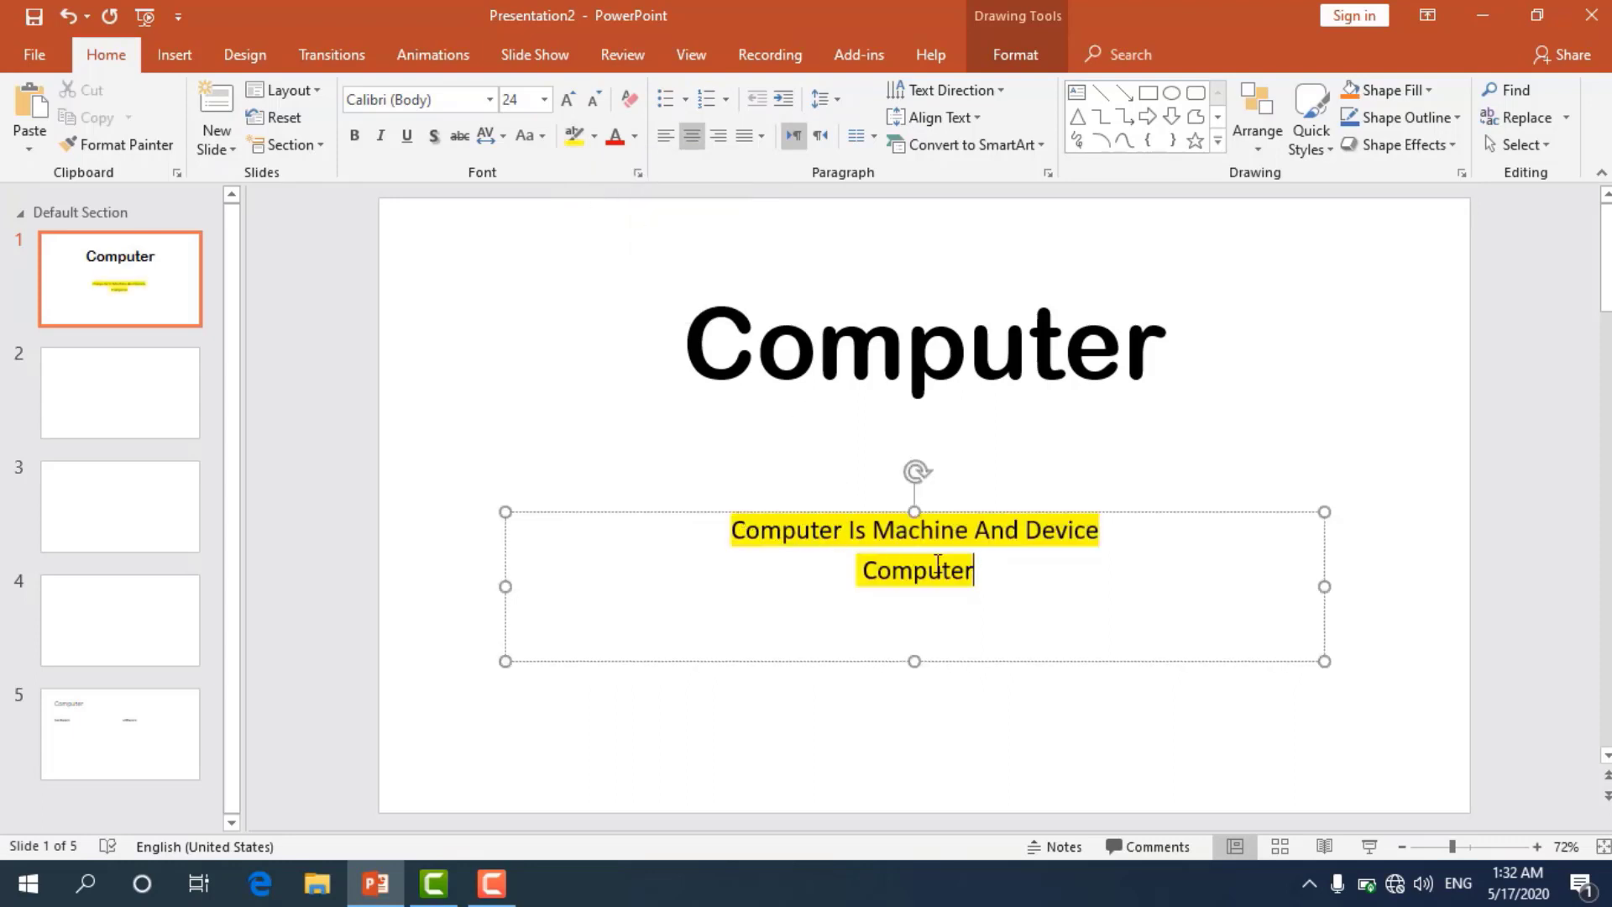
drag(686, 344, 931, 260)
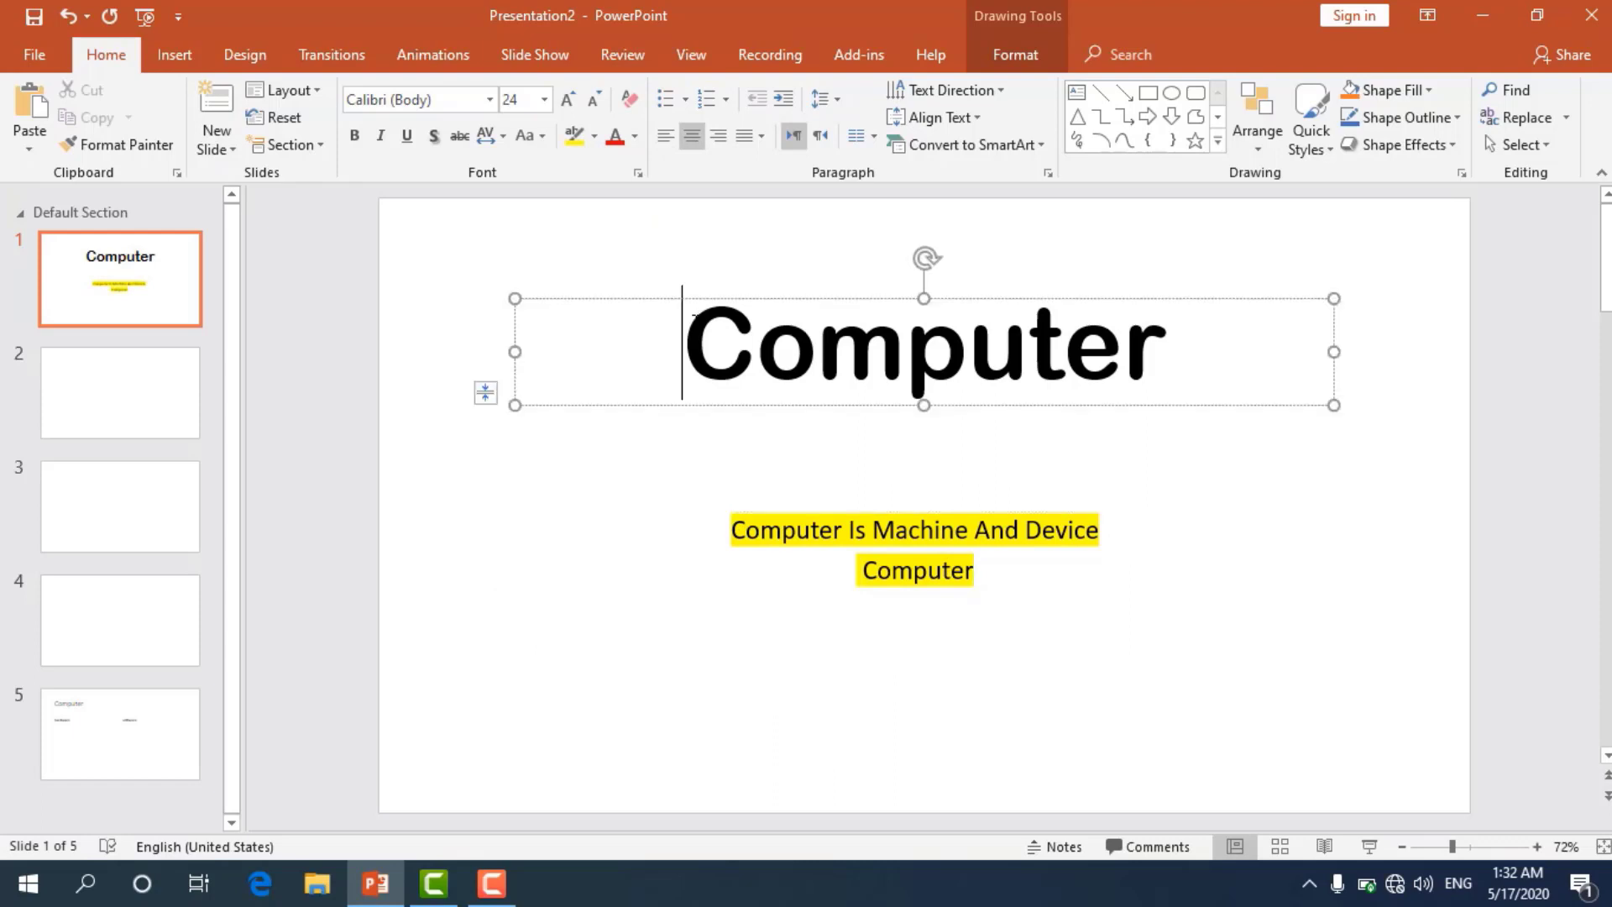
click(595, 136)
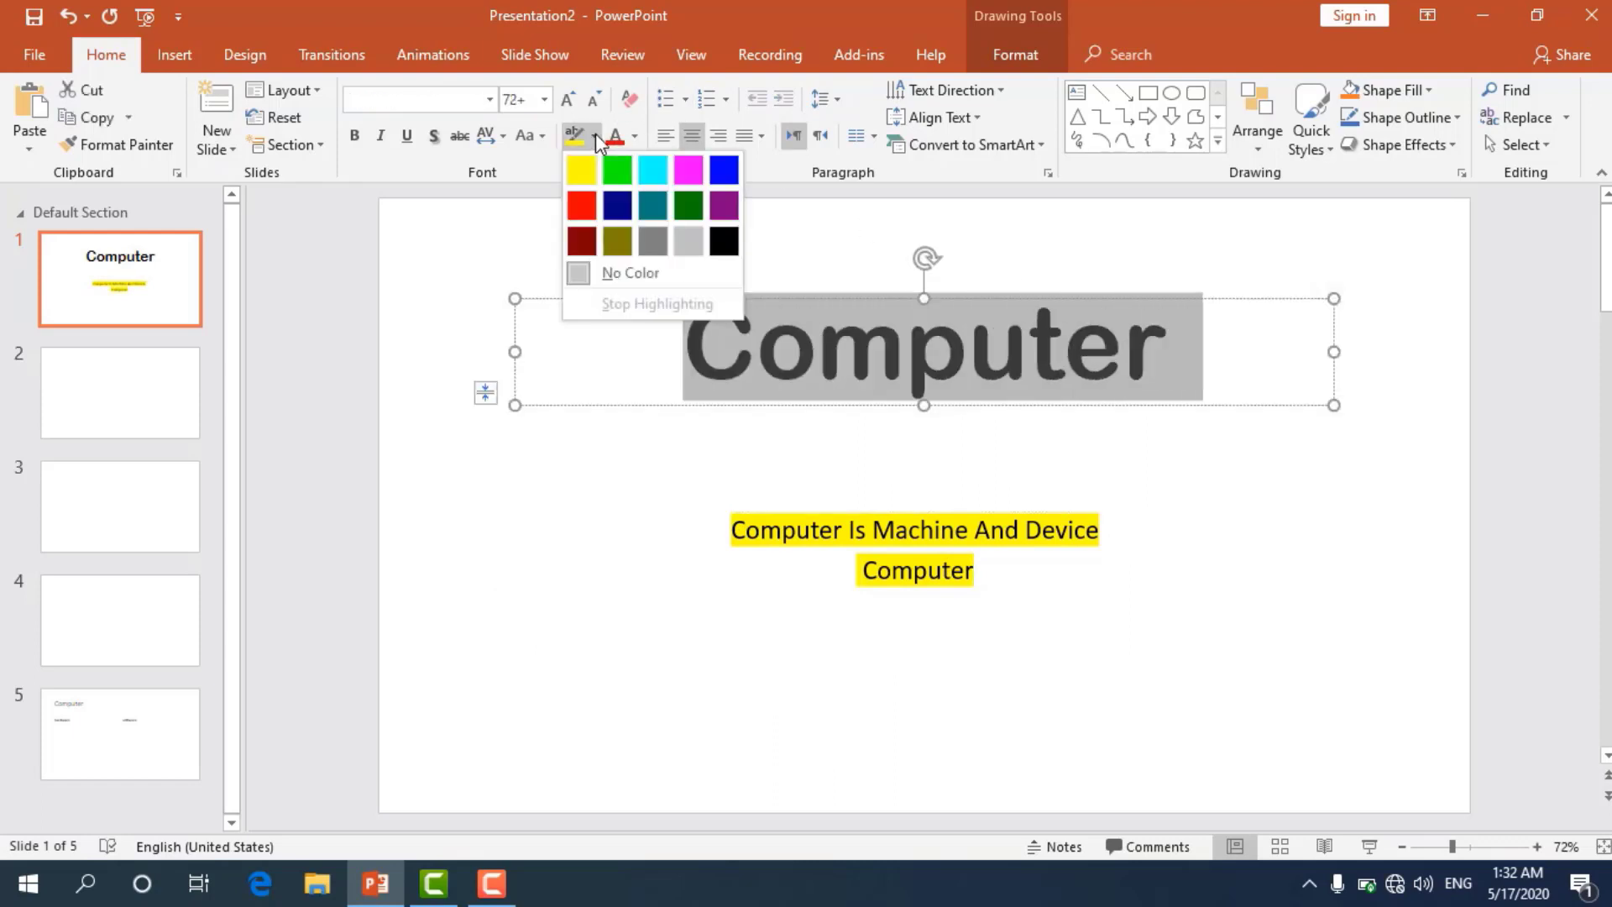
click(581, 205)
click(853, 435)
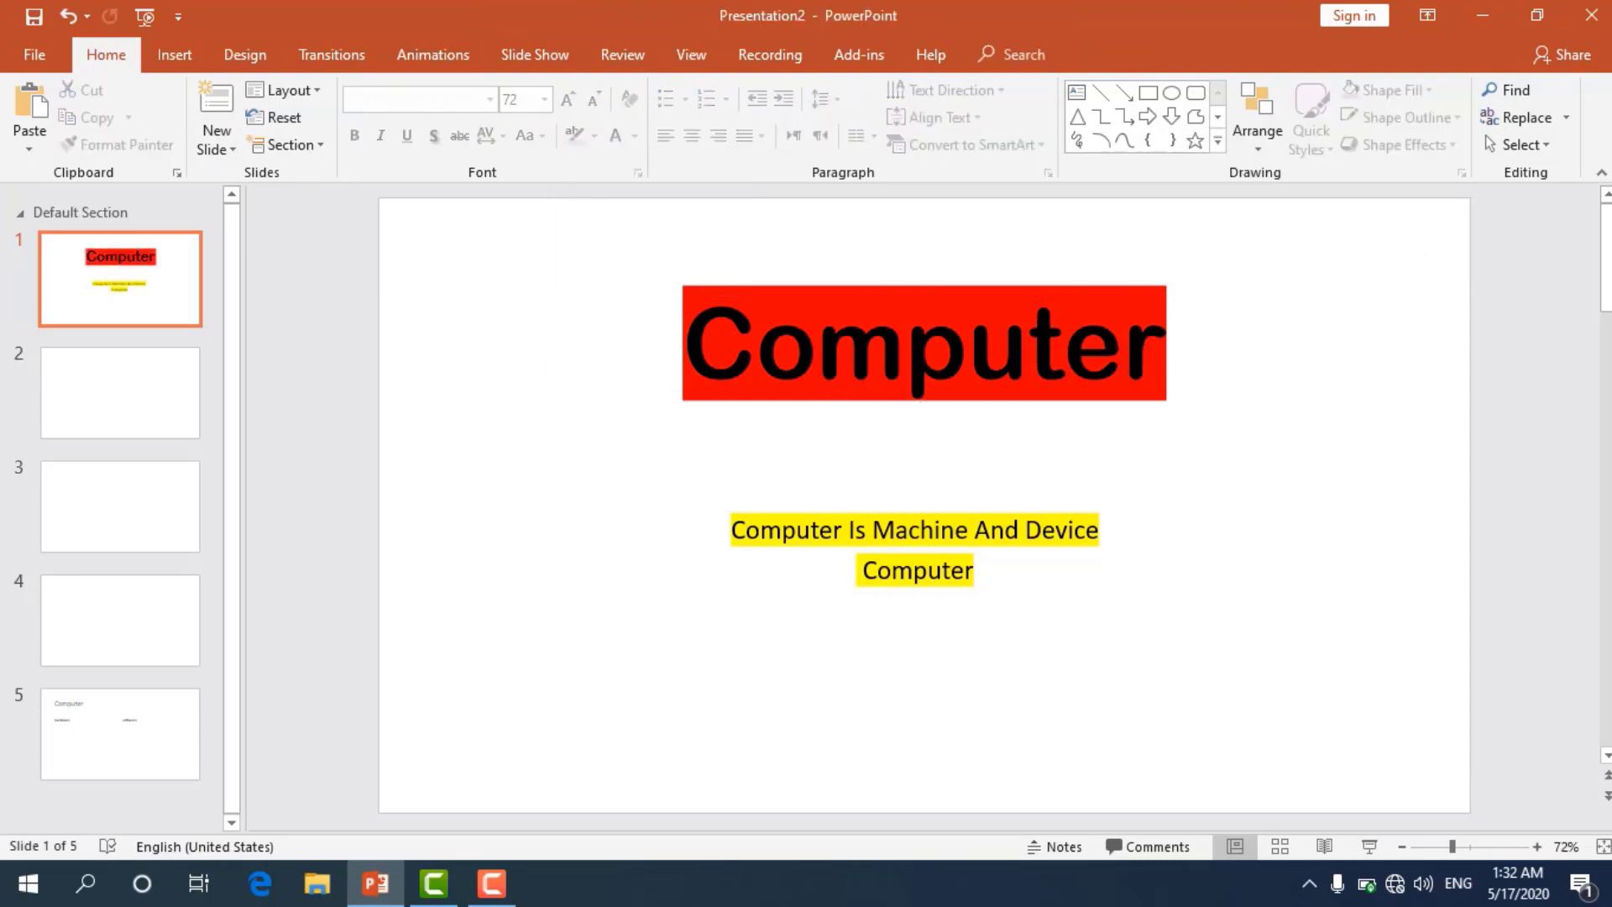
Clear all formatting from the subtitle and then from the title 'Computer'.
drag(682, 353, 1173, 359)
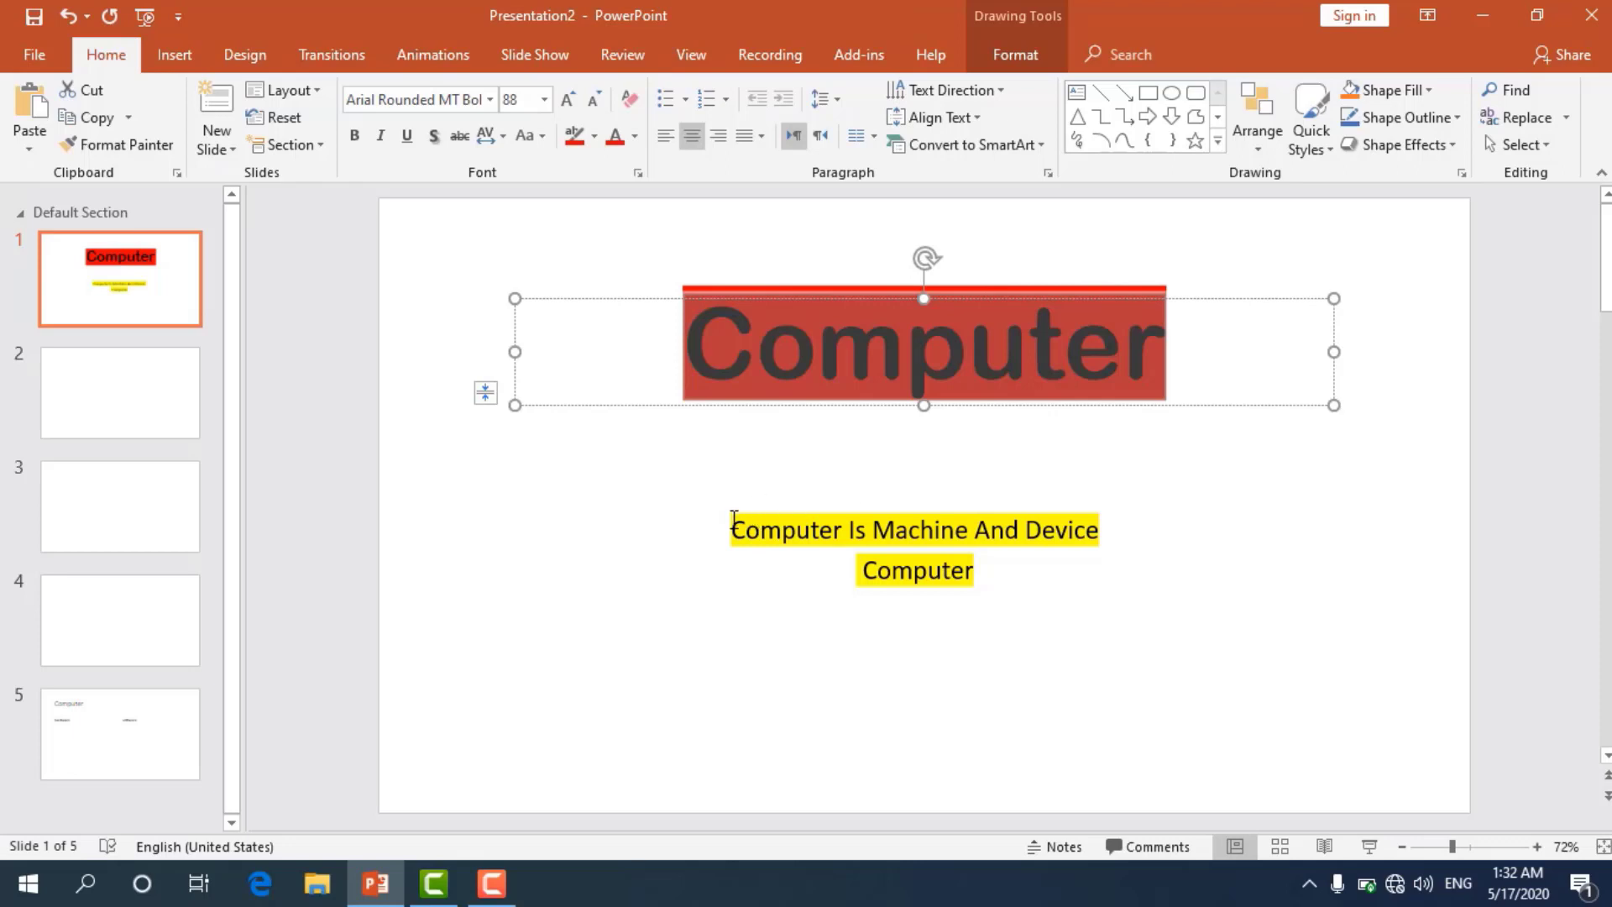
drag(731, 525, 1066, 562)
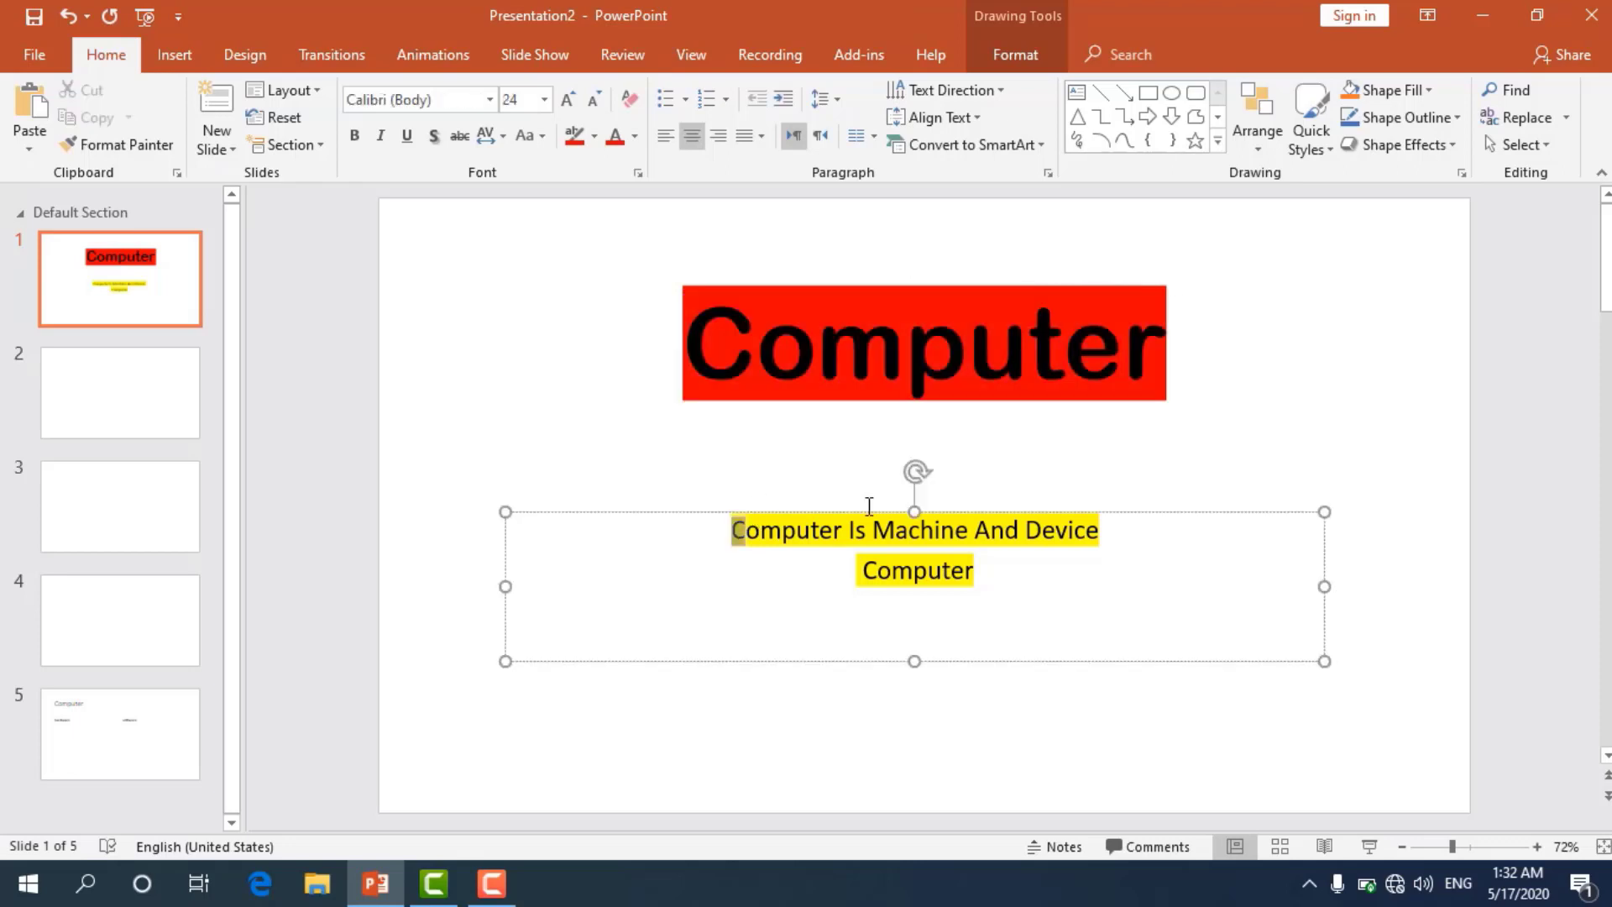
click(630, 99)
click(822, 590)
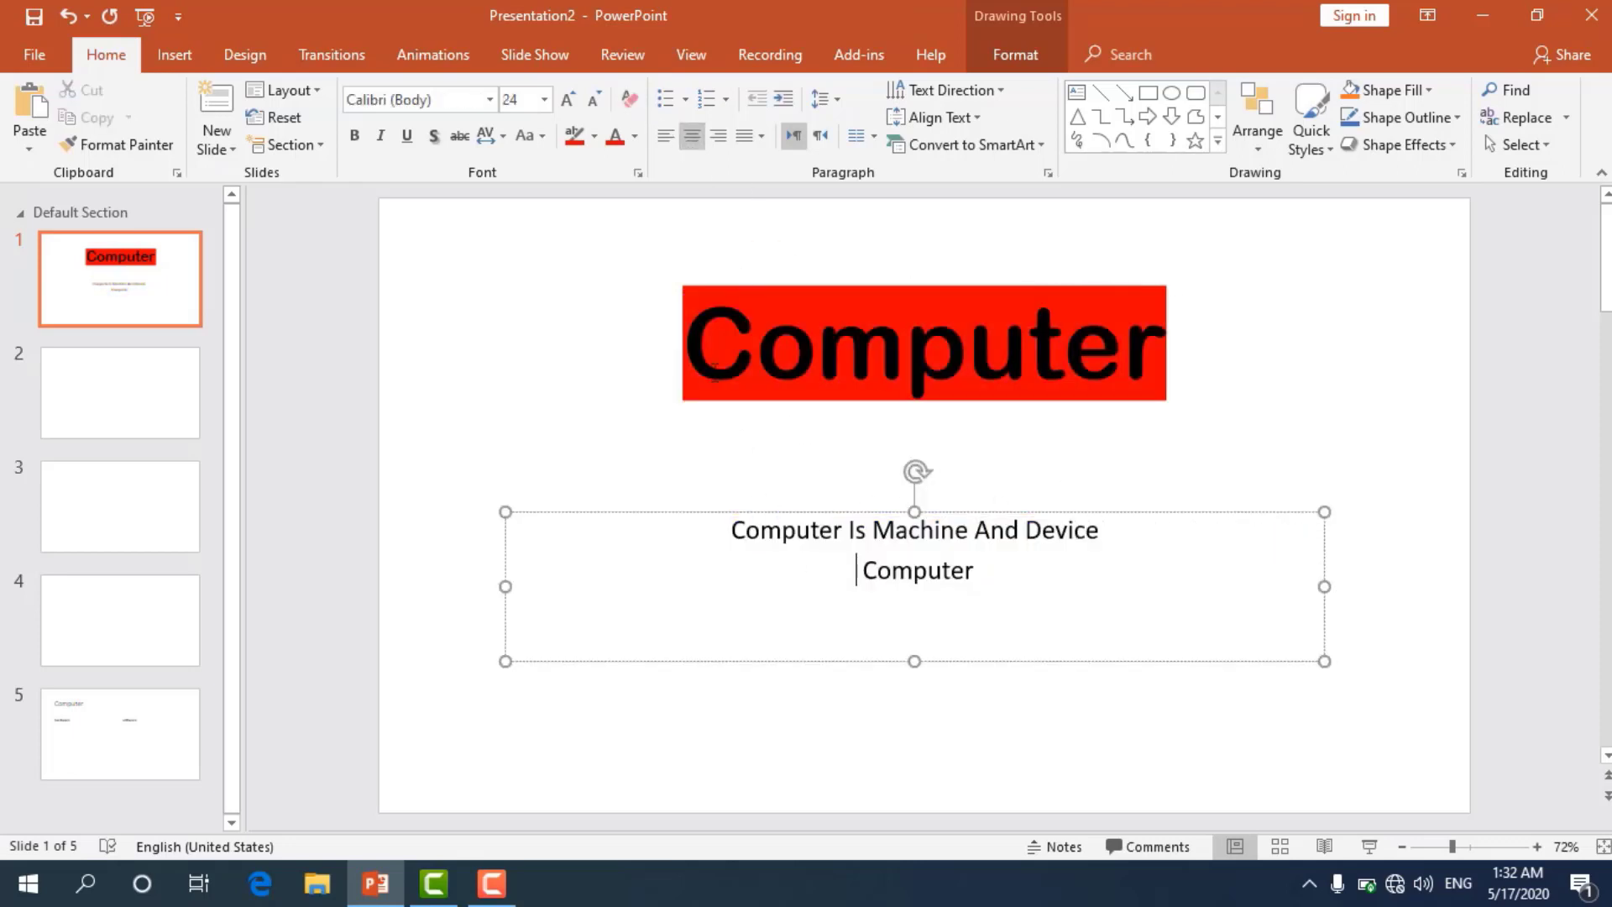
drag(729, 359, 1161, 344)
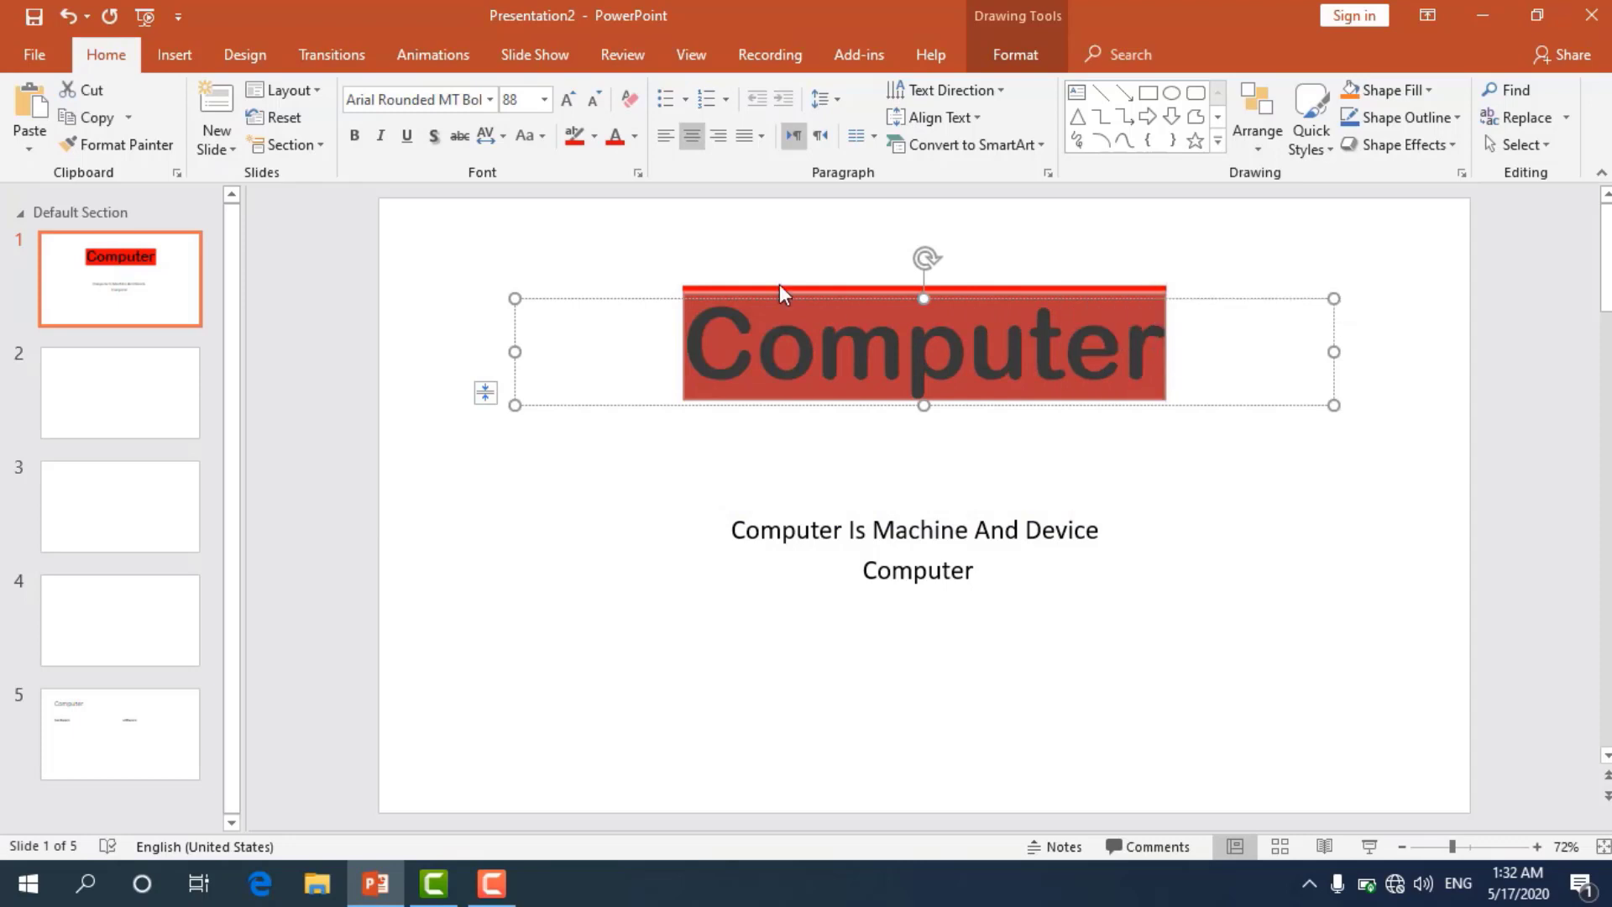
click(629, 100)
click(802, 497)
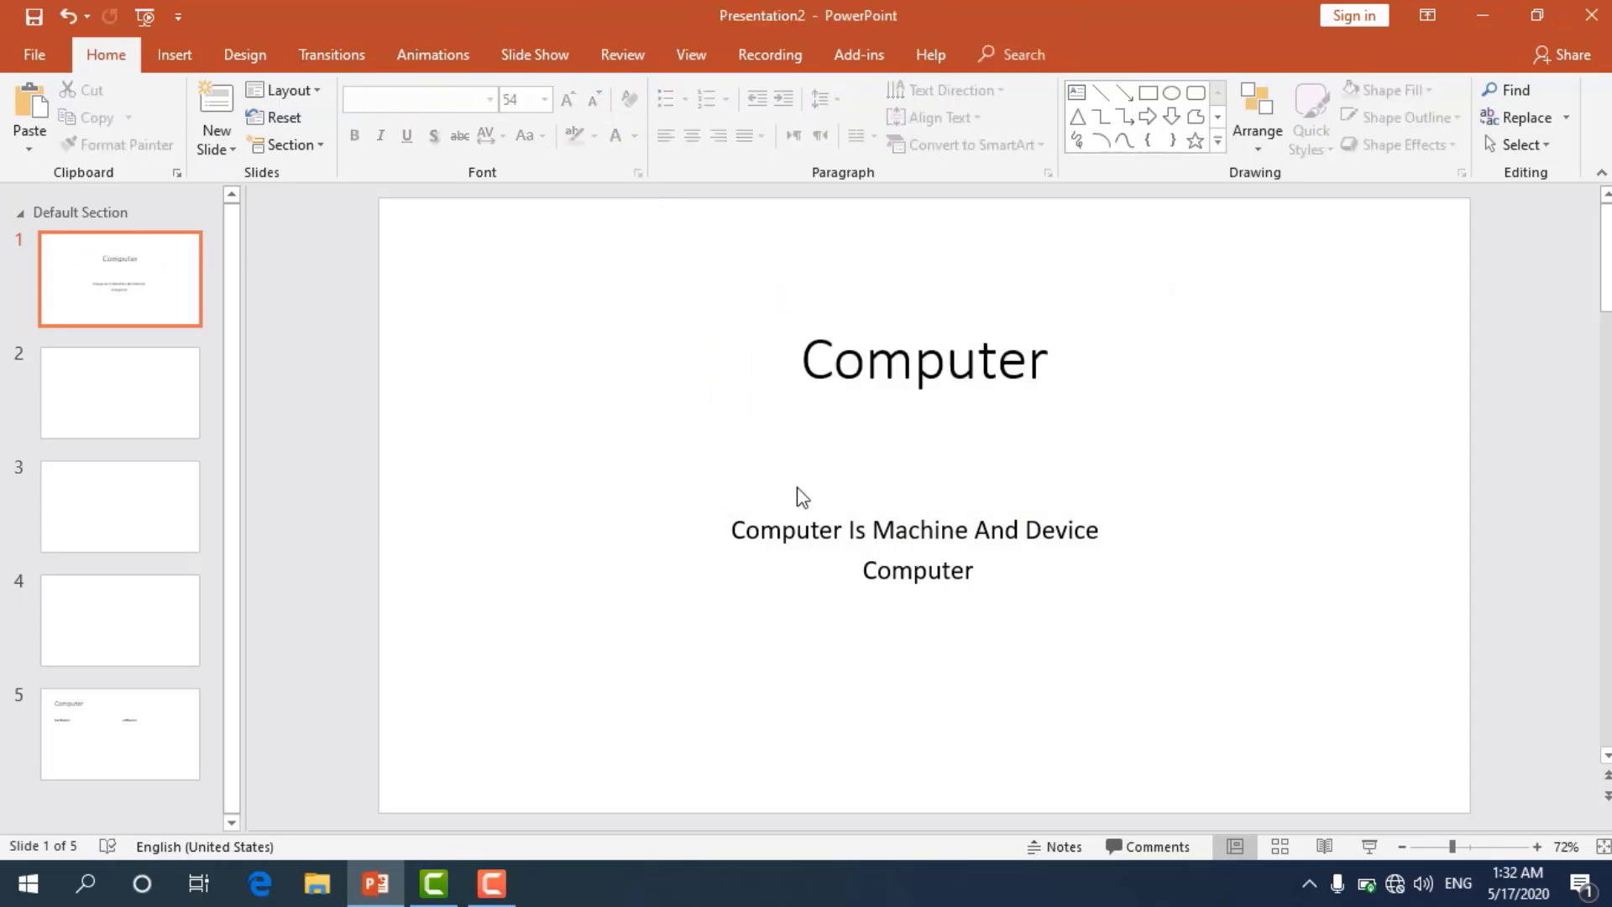
Make the title 'Computer' red.
click(897, 375)
drag(802, 361, 1086, 361)
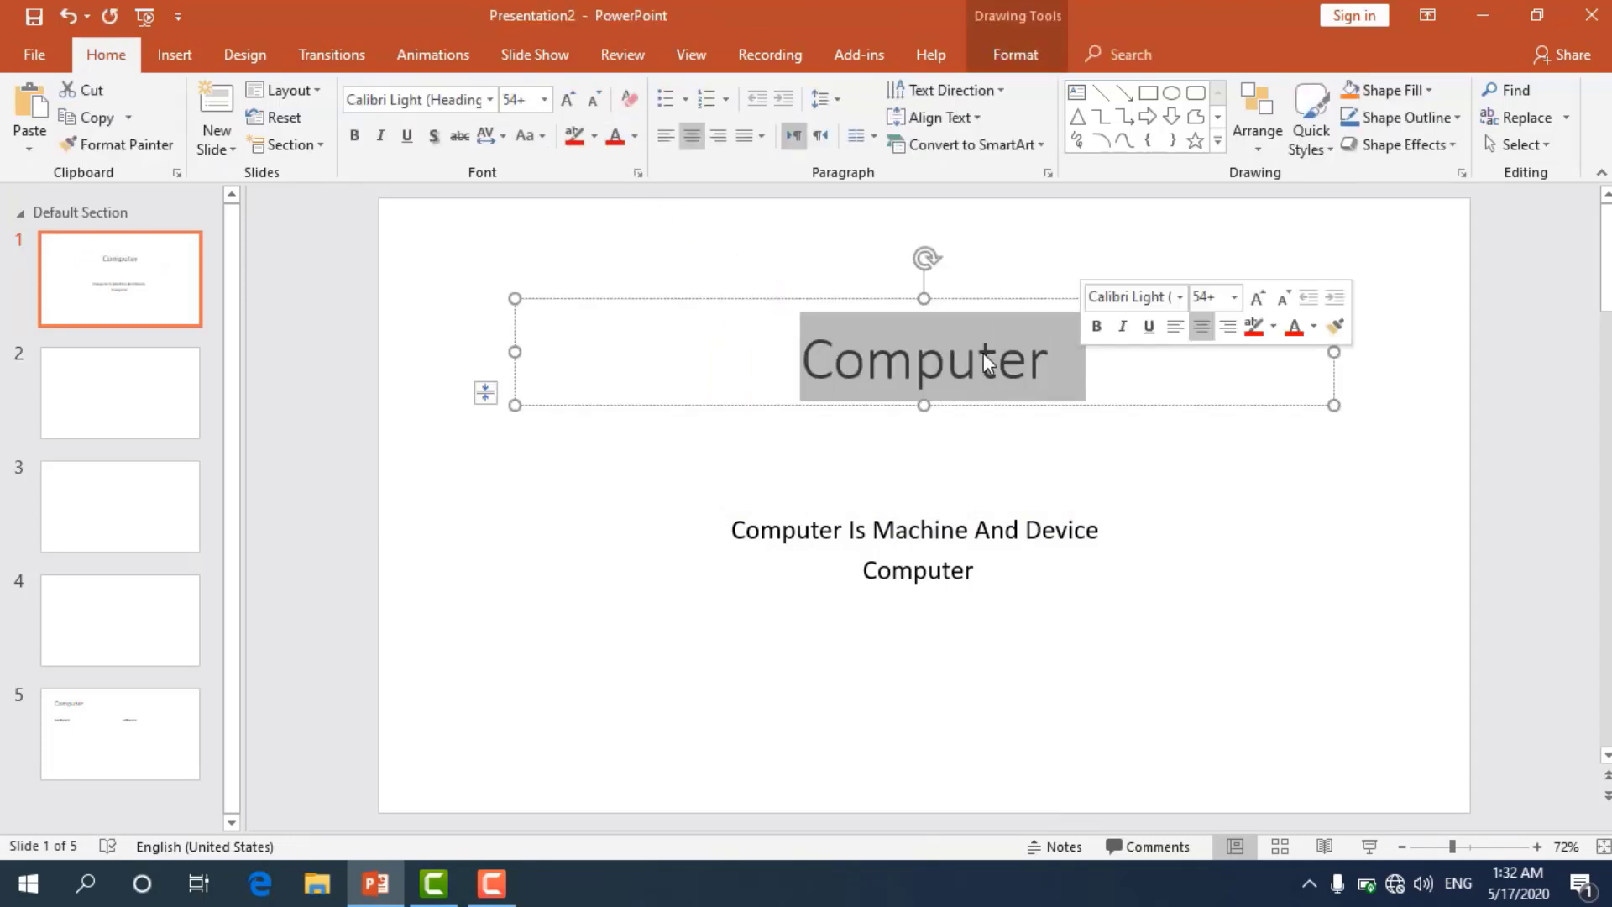
click(636, 139)
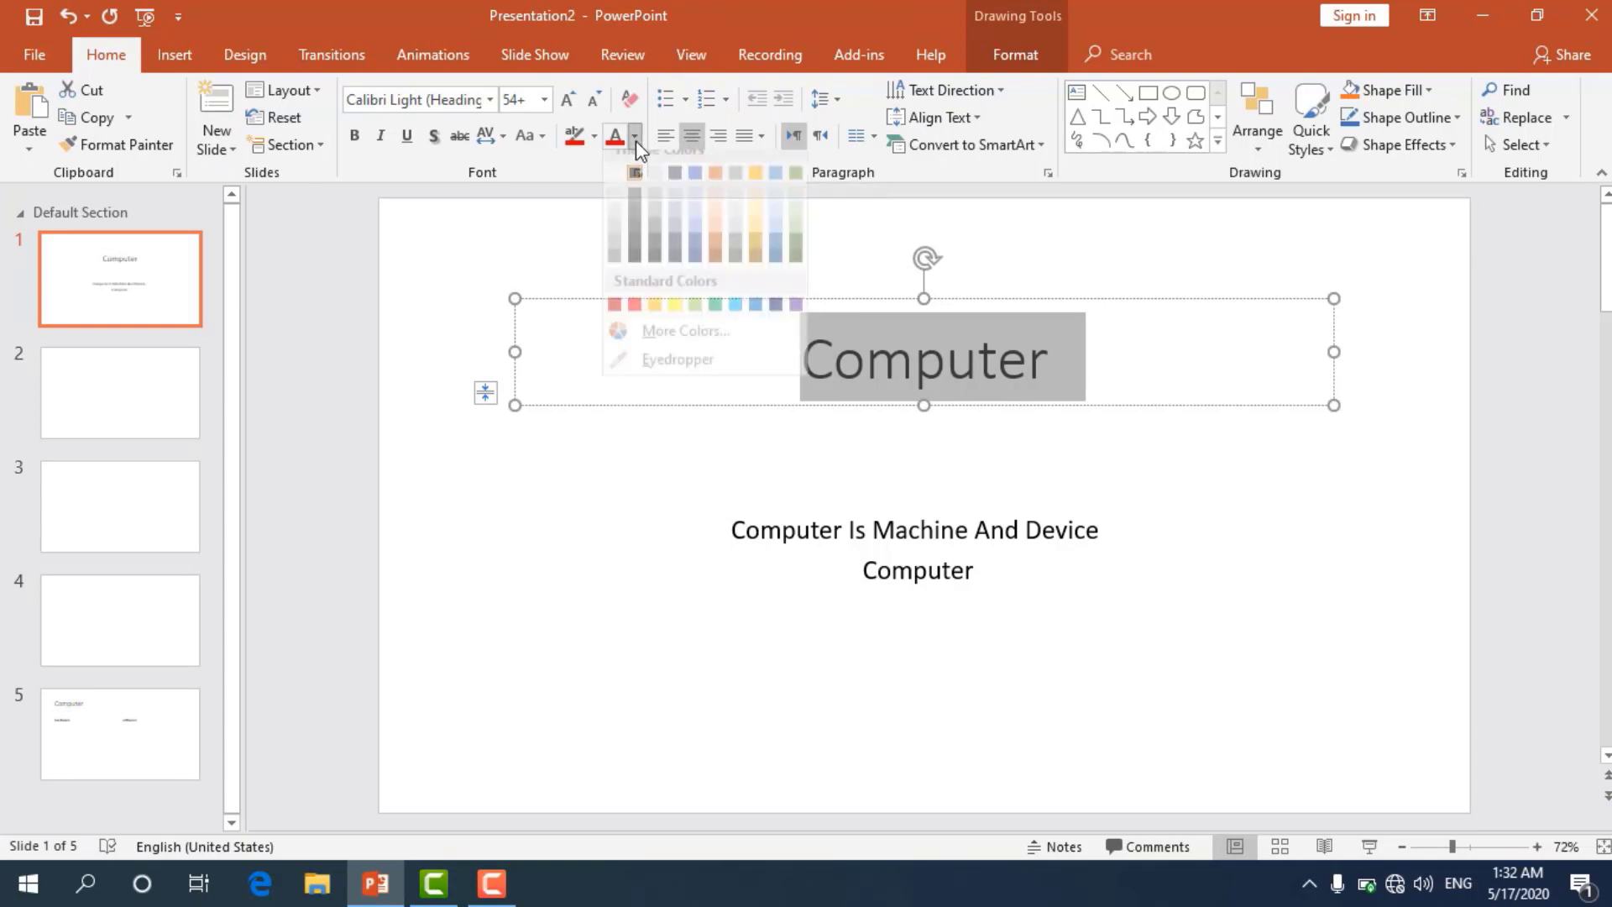
click(636, 321)
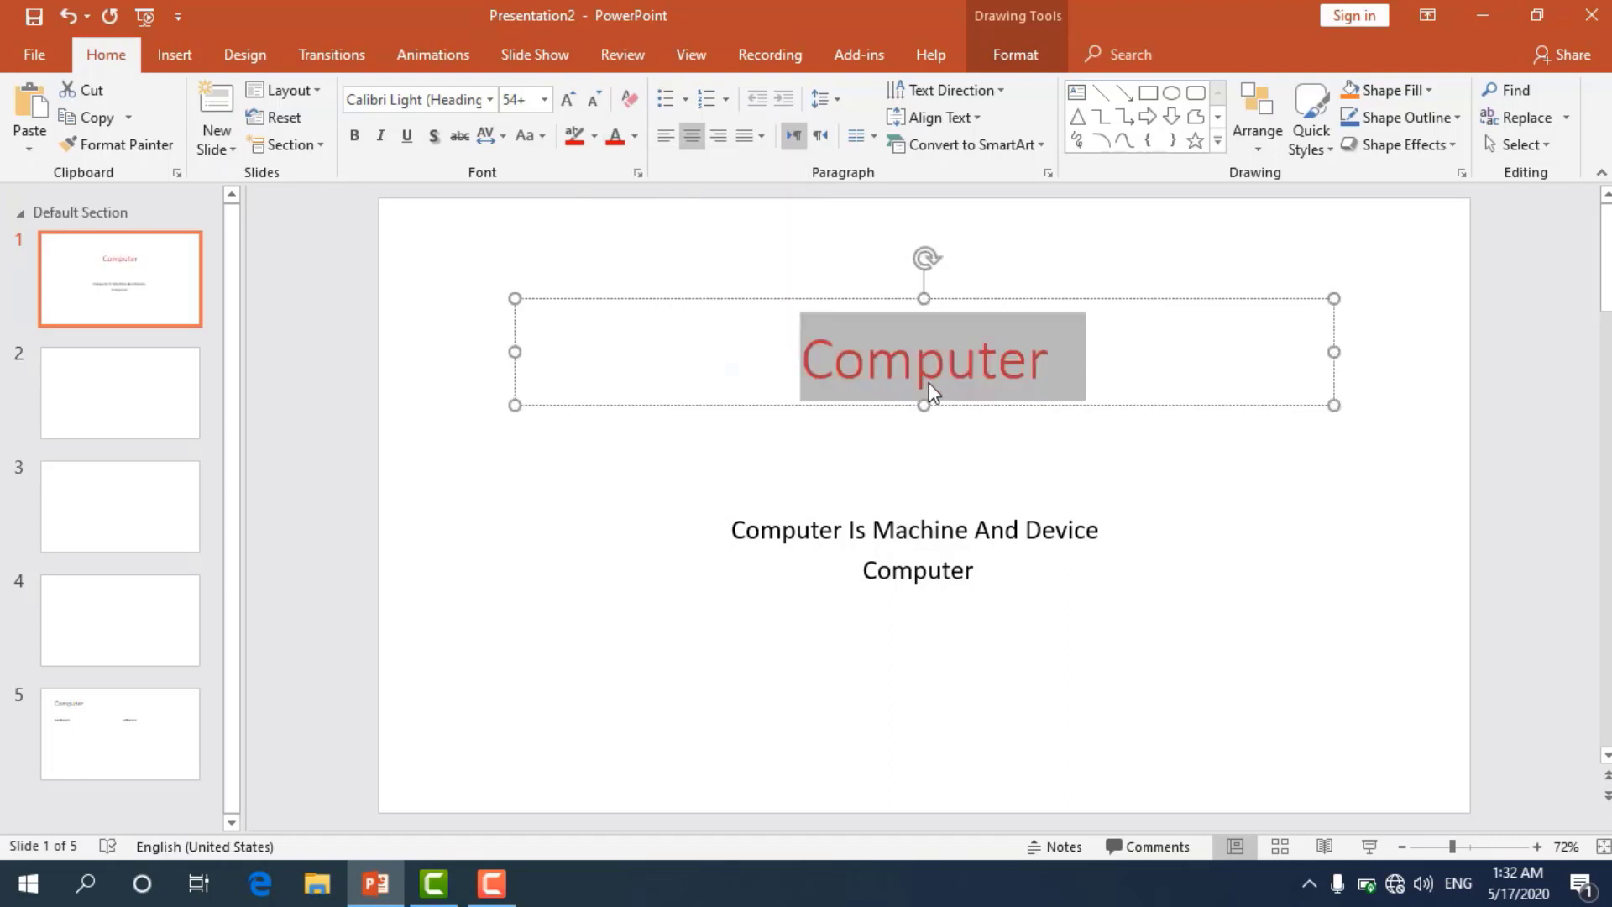
Turn both subtitle lines red with a green highlight.
click(742, 531)
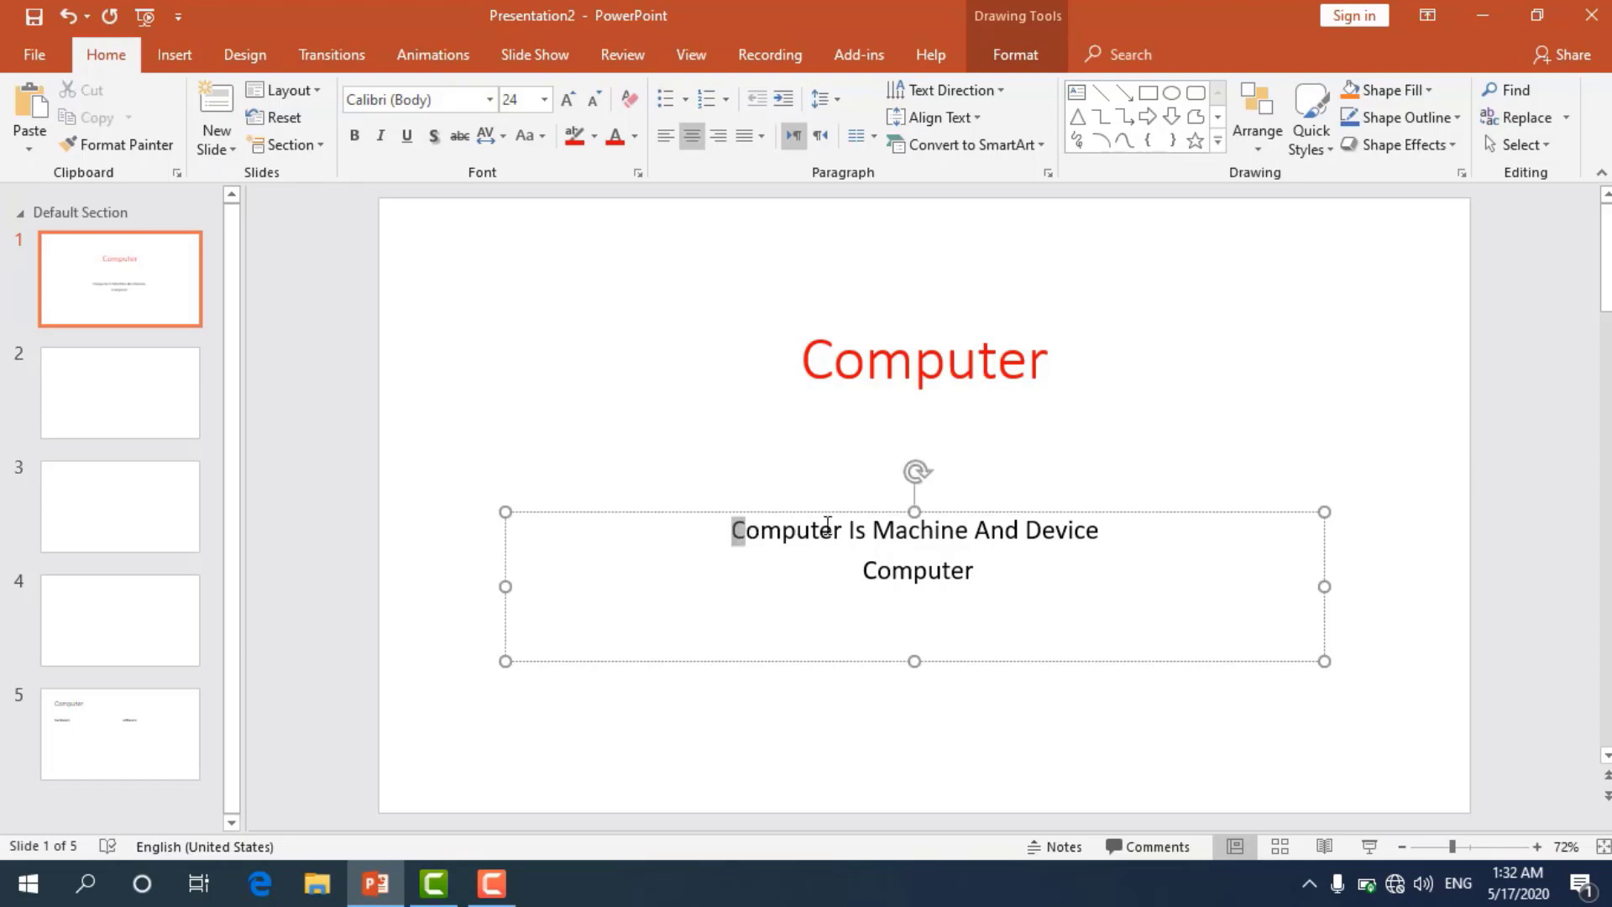
drag(732, 530, 1013, 579)
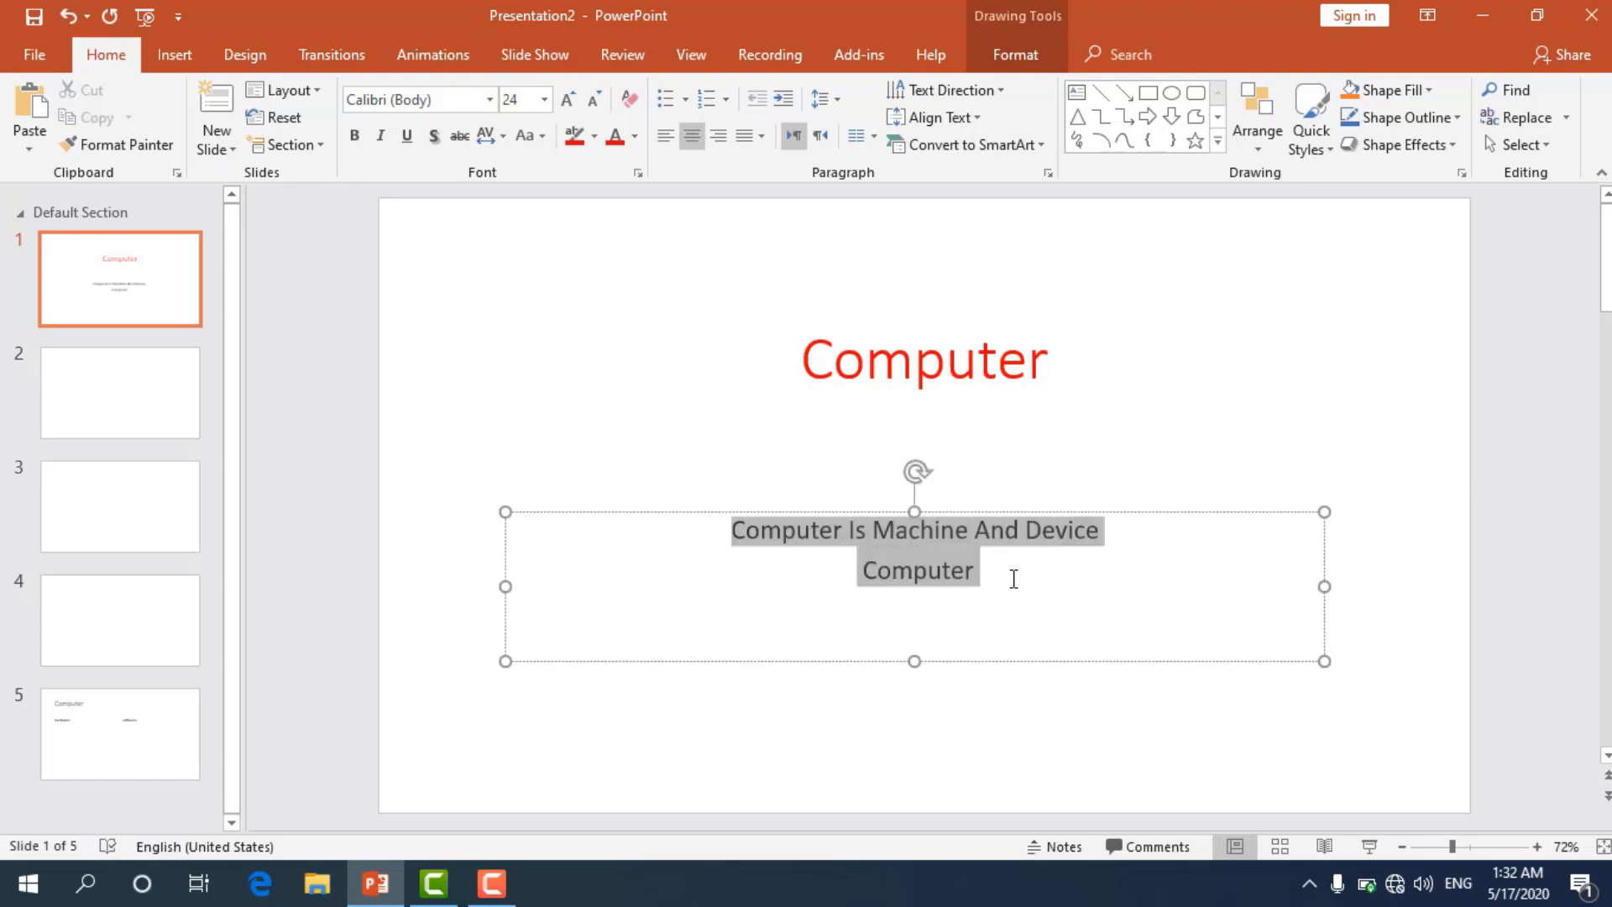
click(635, 136)
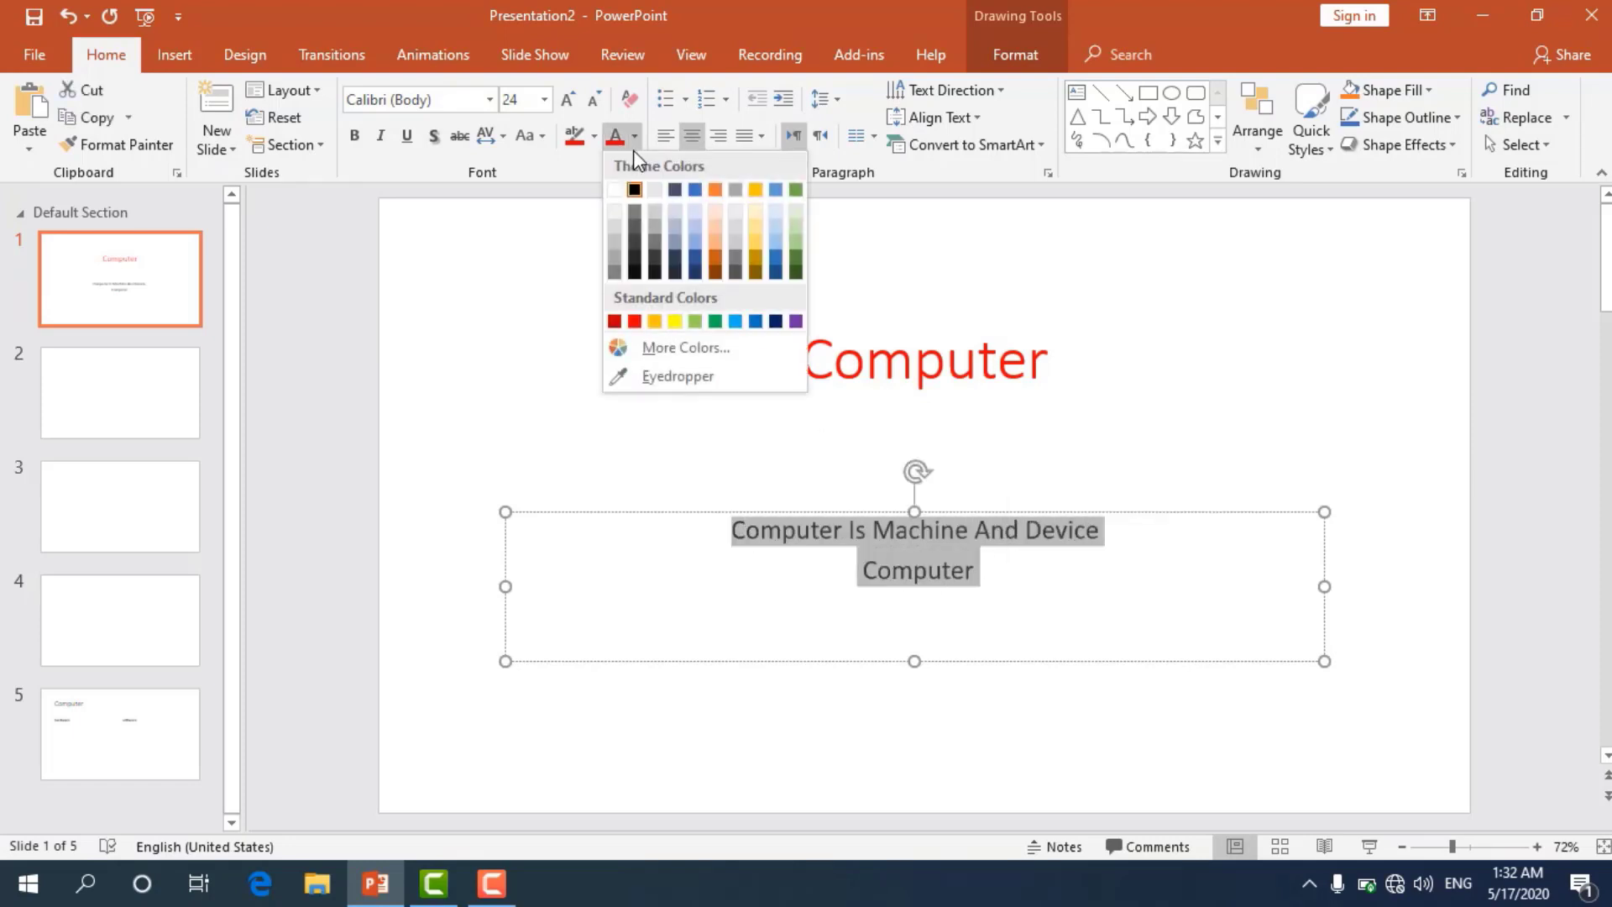
click(634, 321)
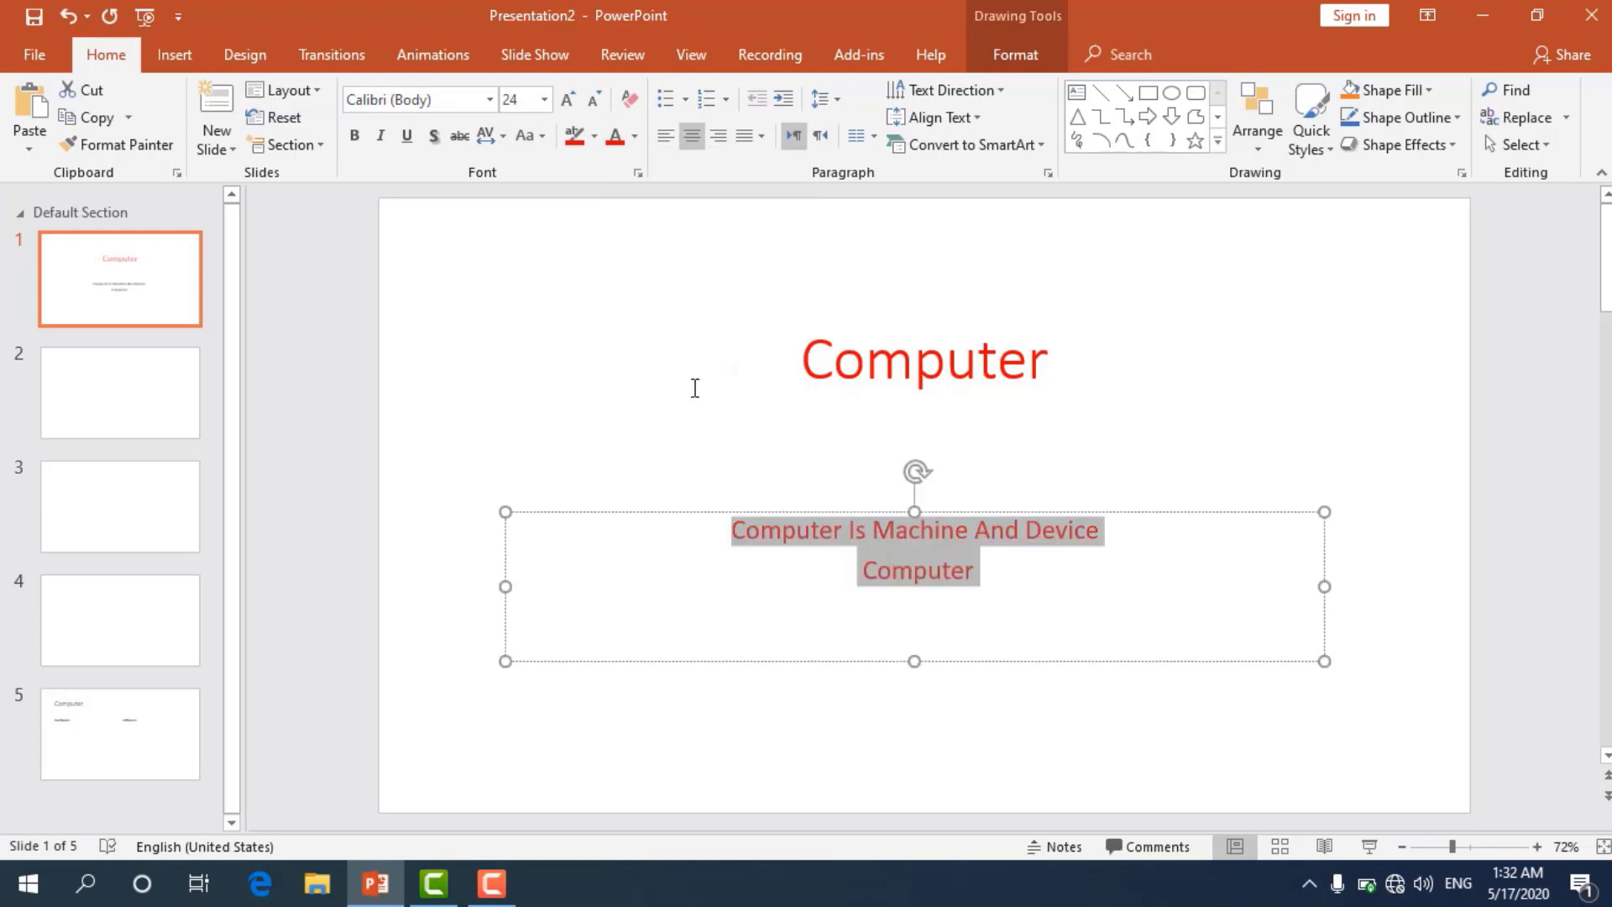
click(594, 136)
click(617, 171)
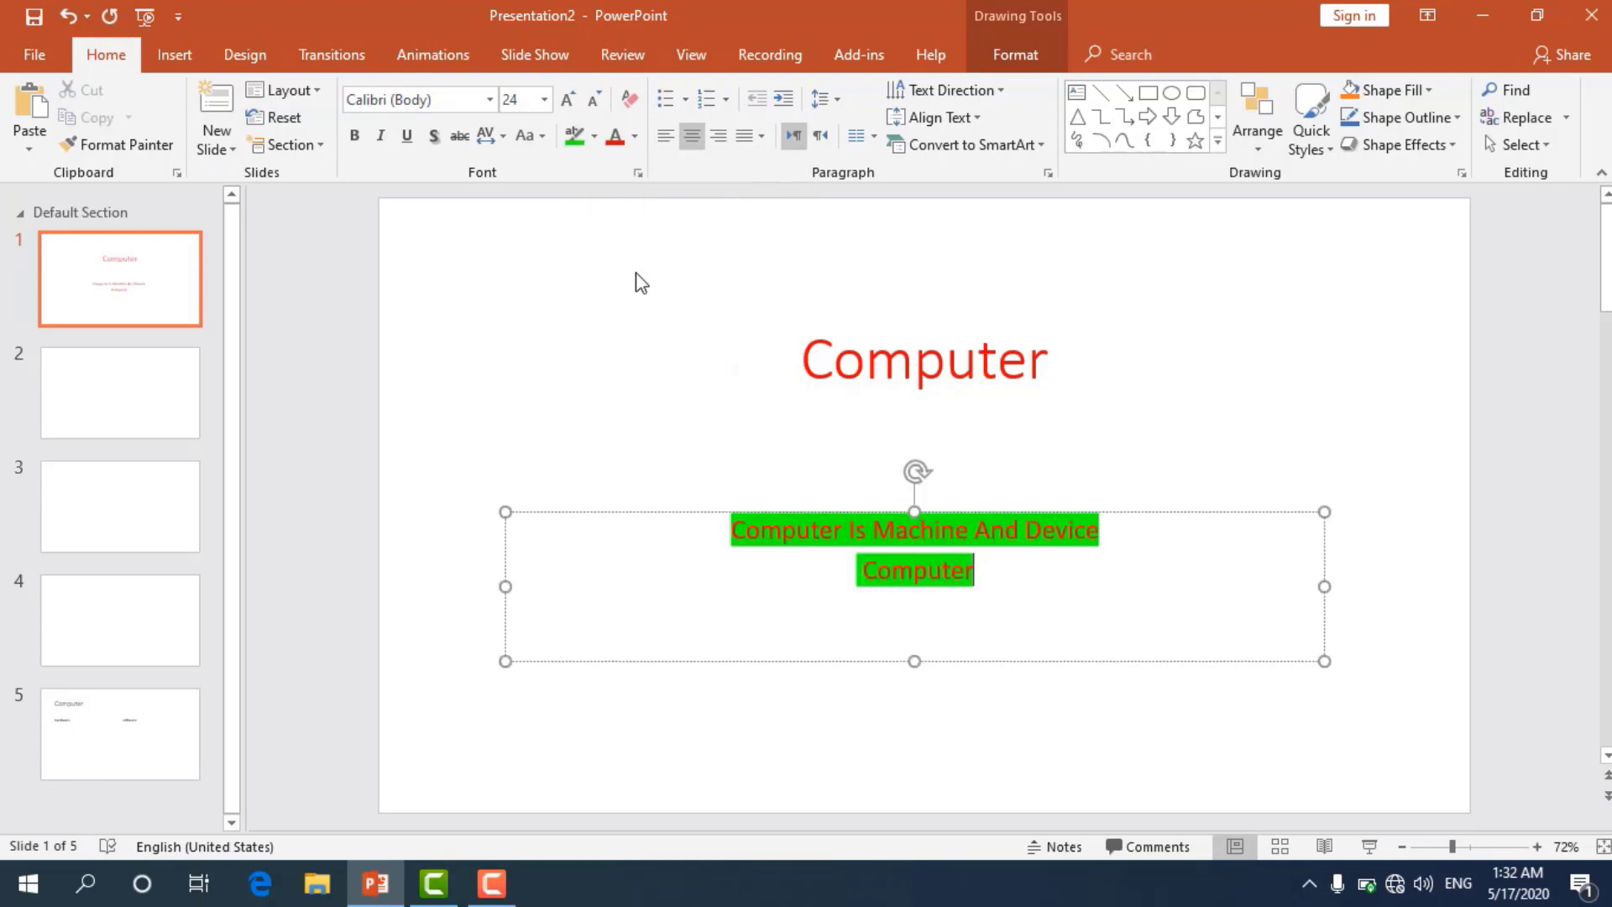